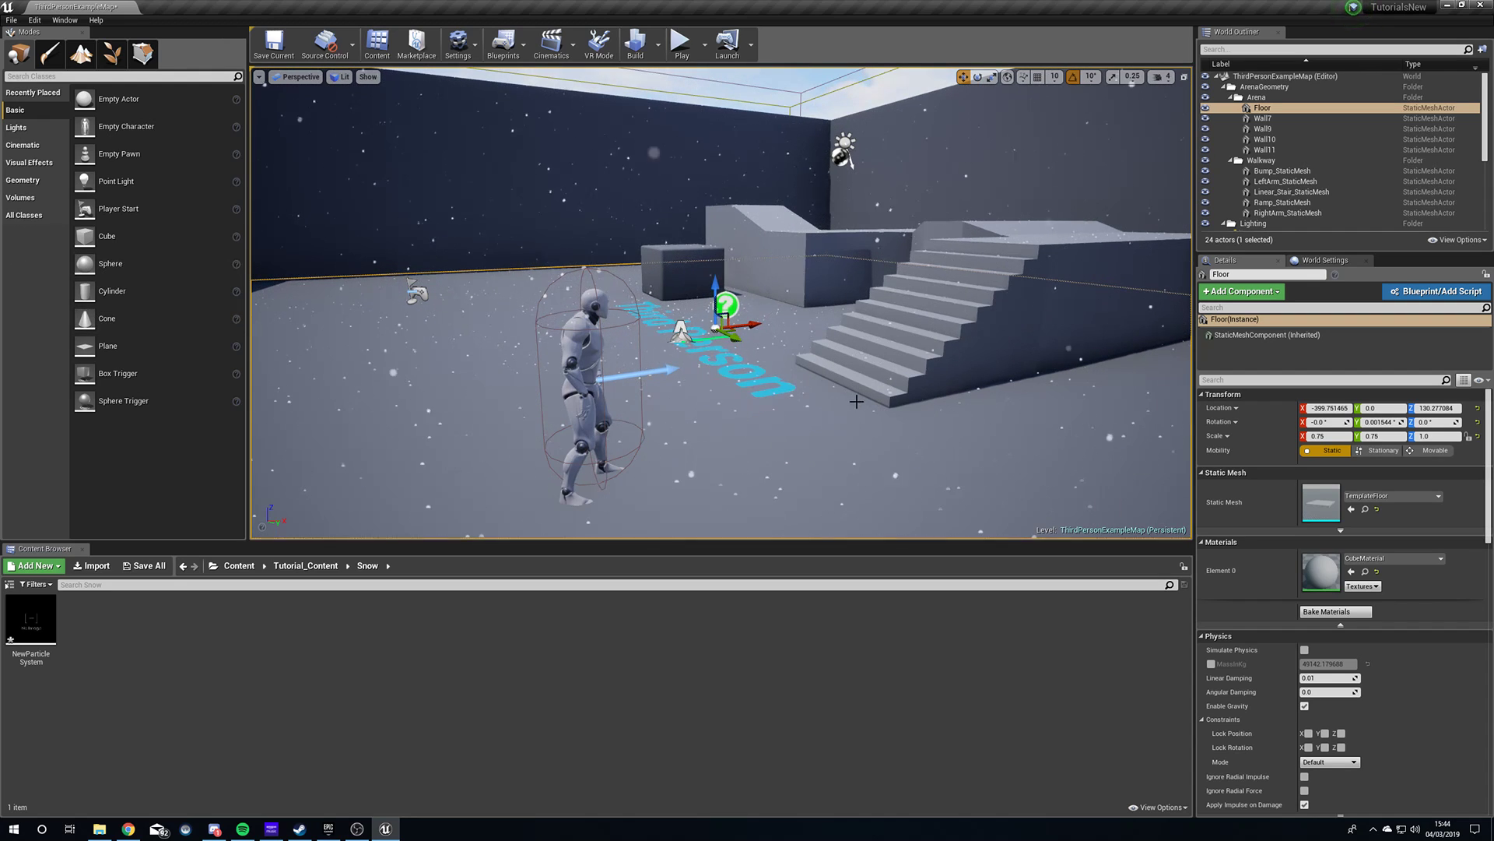
# Examine the falling snow effect around the mannequin and stairs in the level viewport.
pyautogui.moveTo(872, 415)
pyautogui.mouseDown(button='right')
pyautogui.moveTo(814, 398)
pyautogui.moveTo(856, 413)
pyautogui.mouseUp(button='right')
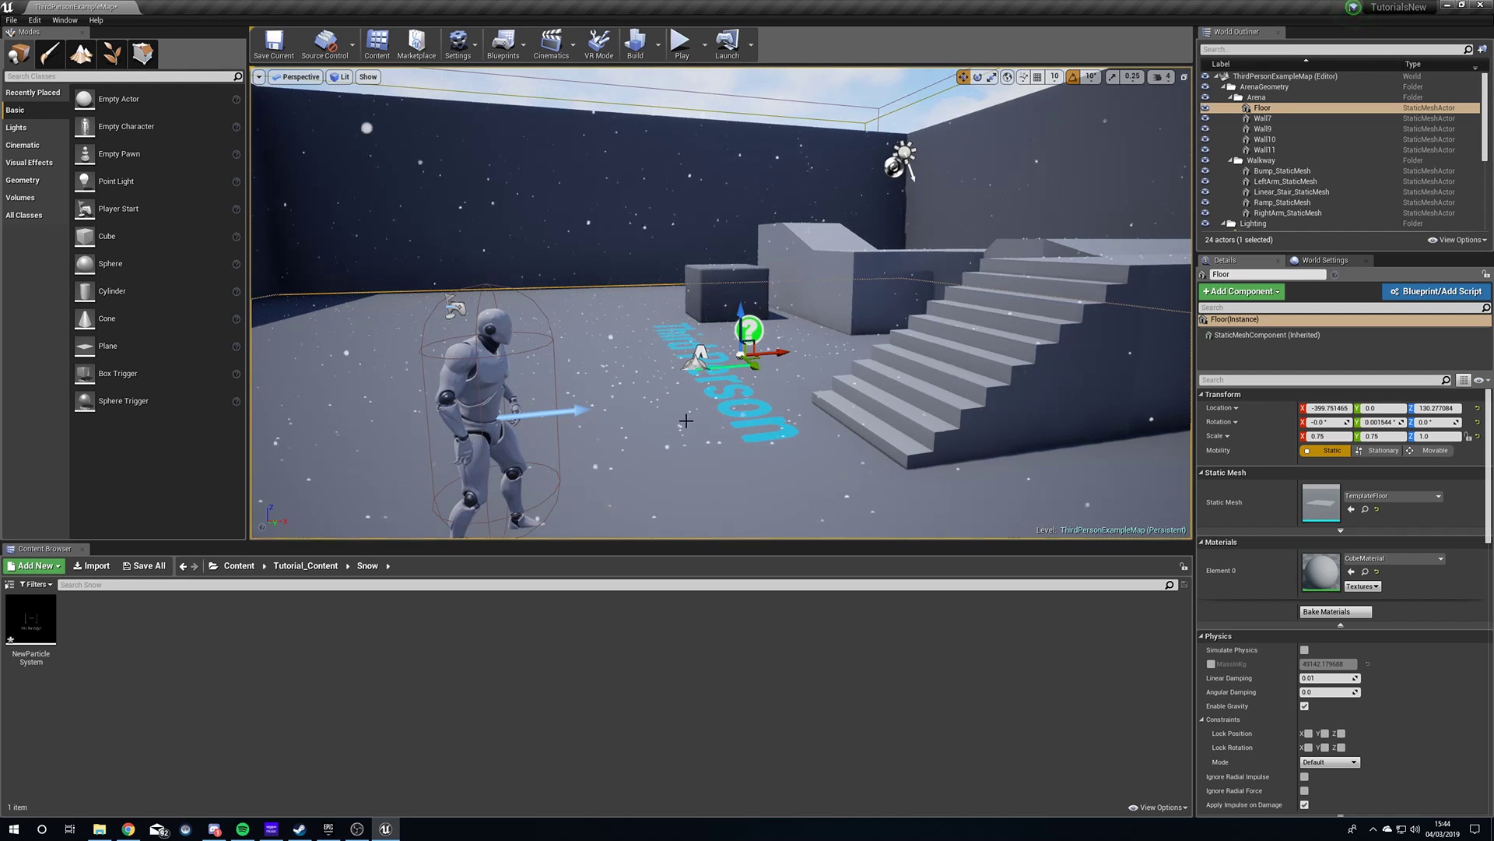
pyautogui.moveTo(704, 438)
pyautogui.mouseDown(button='right')
pyautogui.moveTo(746, 430)
pyautogui.moveTo(724, 427)
pyautogui.mouseUp(button='right')
pyautogui.press('a')
pyautogui.press('d')
pyautogui.press('a')
pyautogui.press('s')
pyautogui.press('w')
pyautogui.press('s')
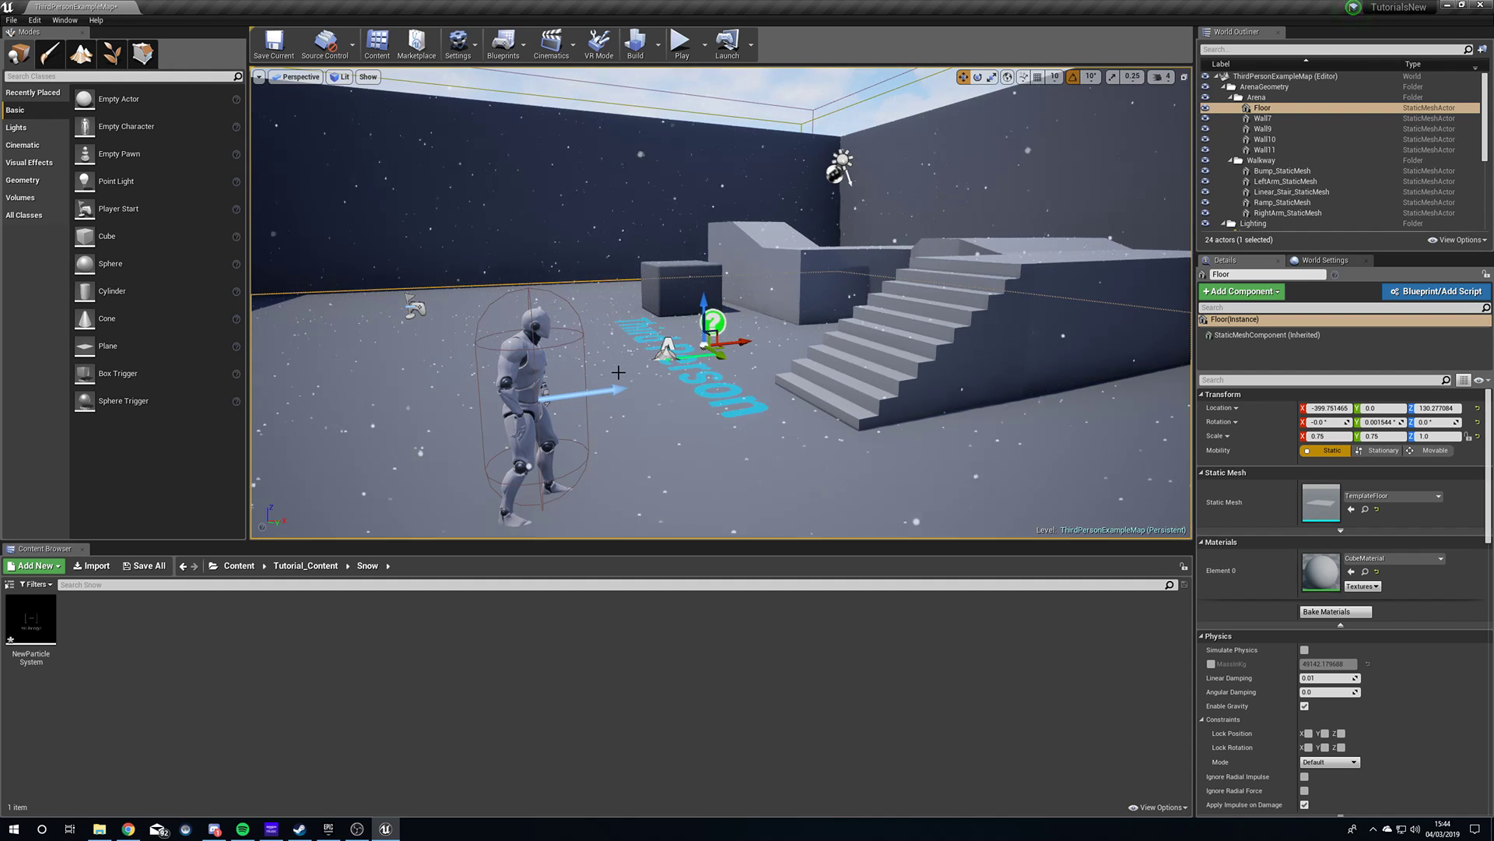
# Search the project's plugins for "niag" to check that Niagara and Niagara Extras are enabled.
pyautogui.click(35, 21)
pyautogui.click(93, 199)
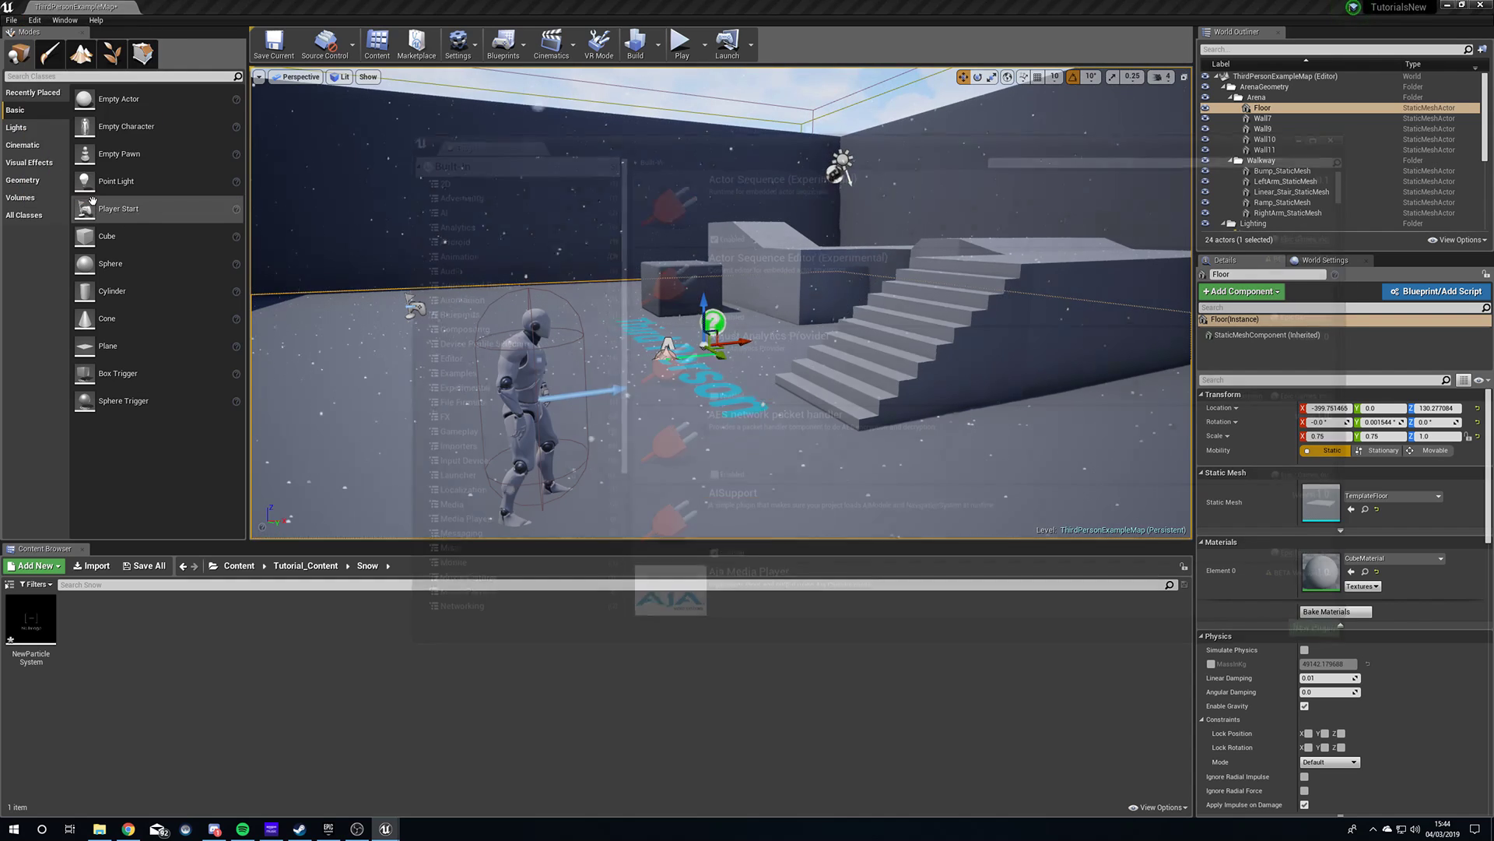
pyautogui.click(1079, 154)
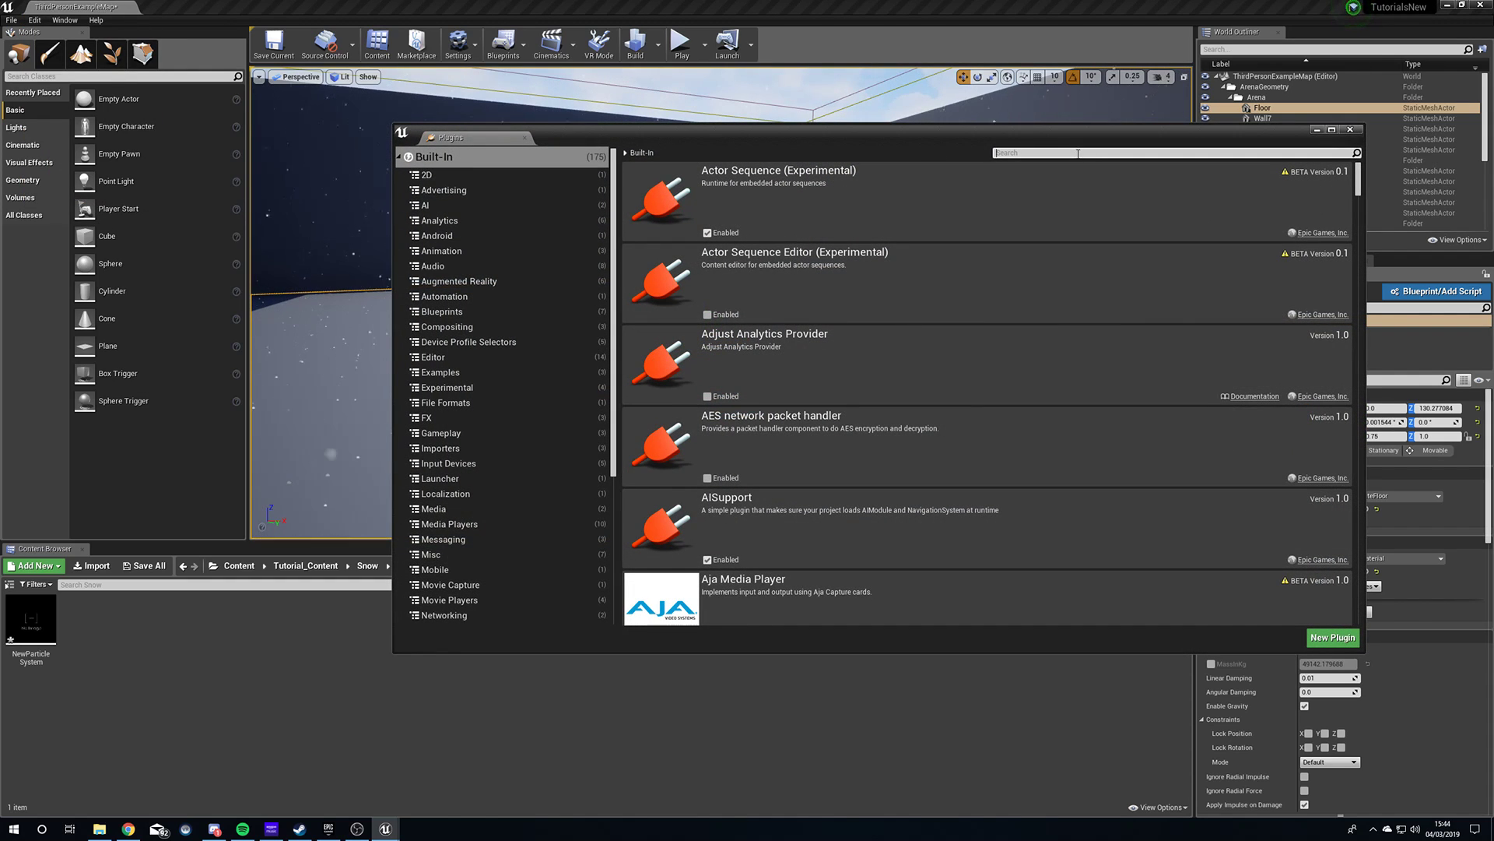
pyautogui.write('niag')
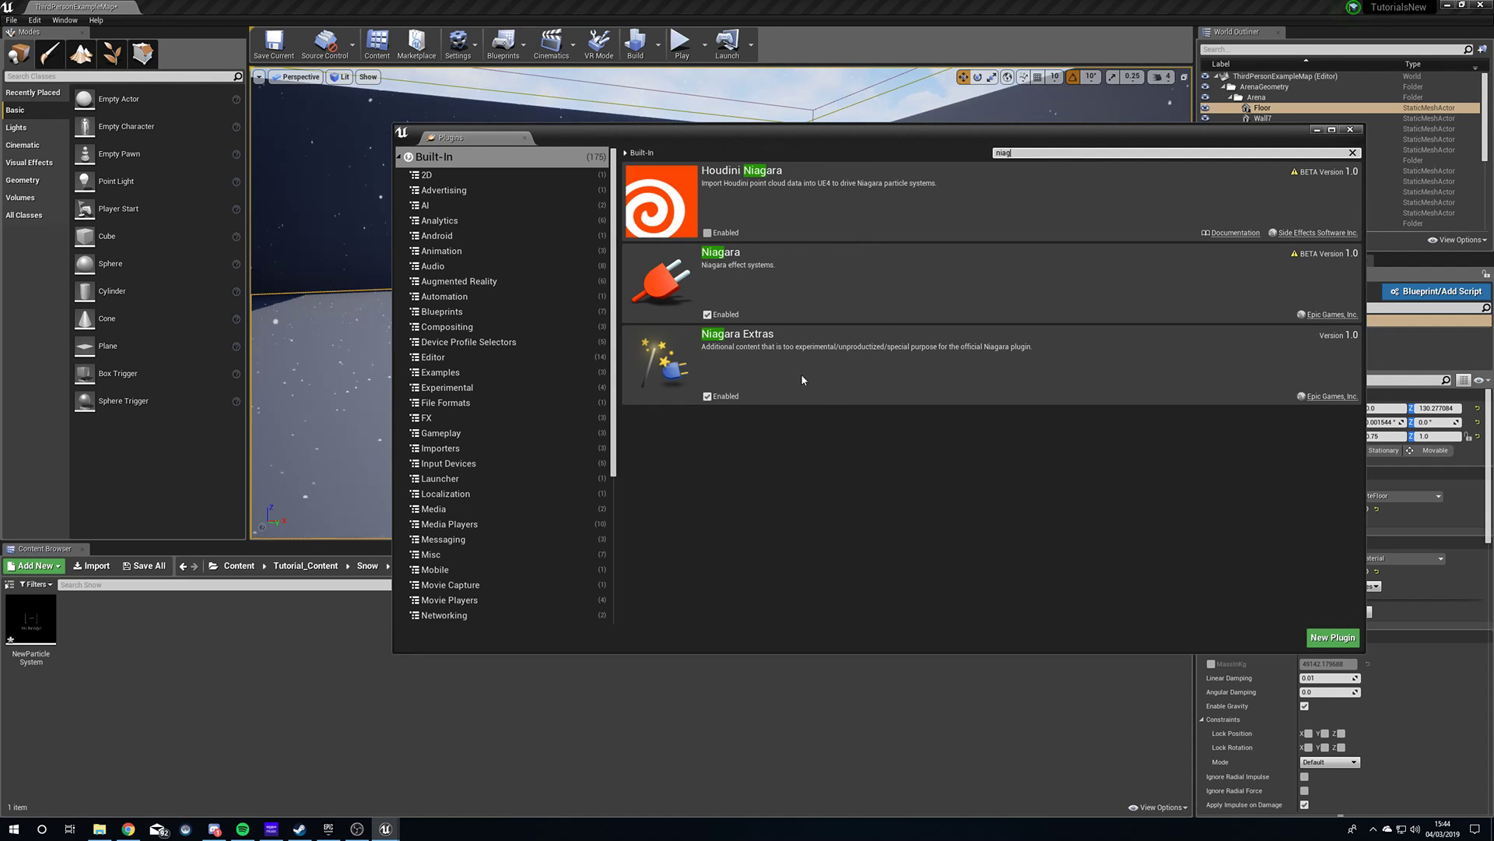
pyautogui.click(1352, 131)
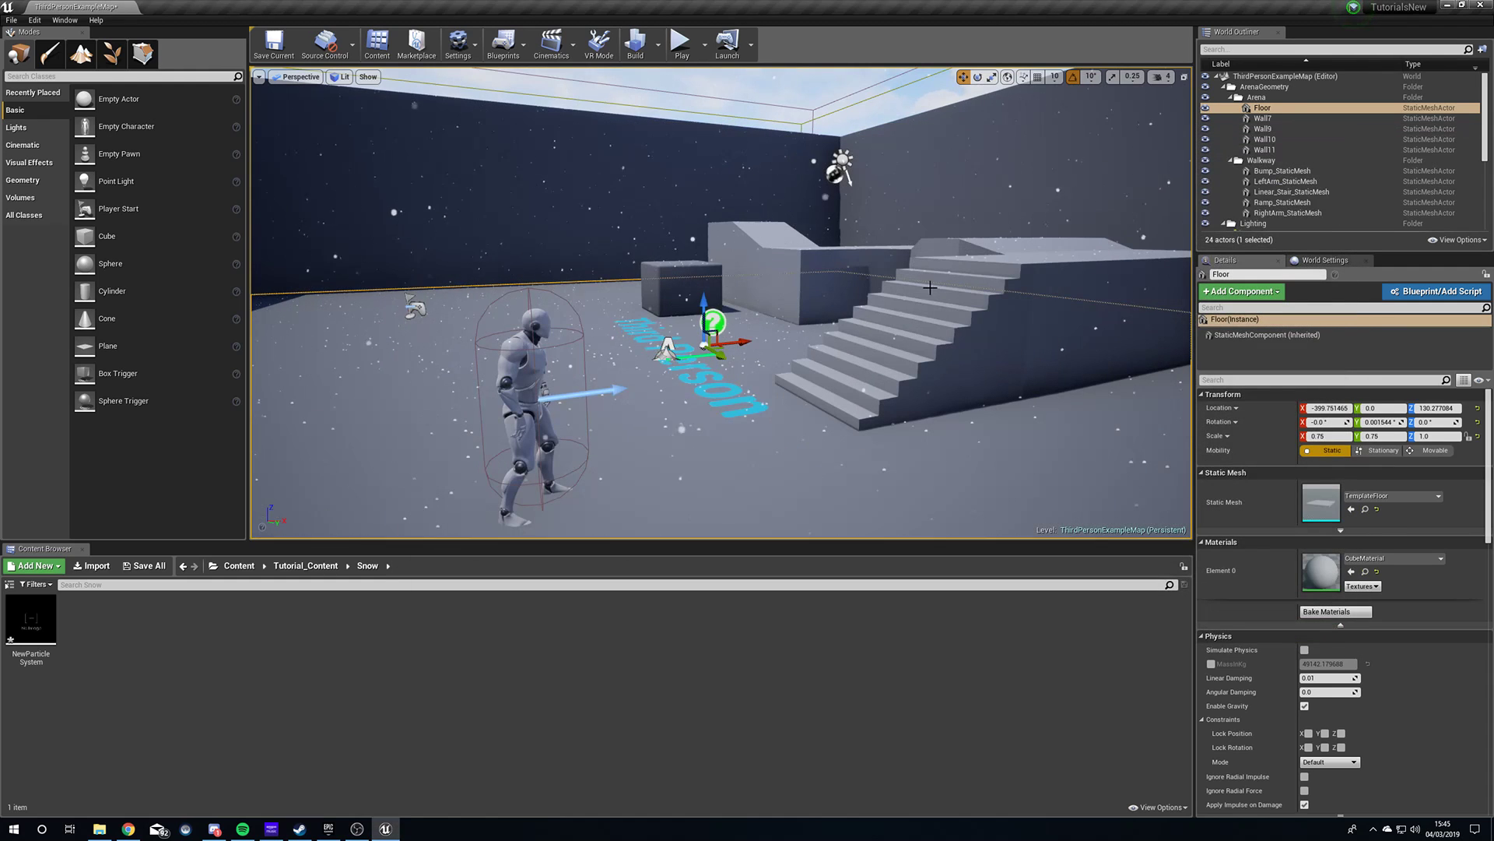
# Inspect the snowfall across the arena, including close up beside the walkway and from farther back.
pyautogui.moveTo(721, 312); pyautogui.dragTo(736, 326, button='right')
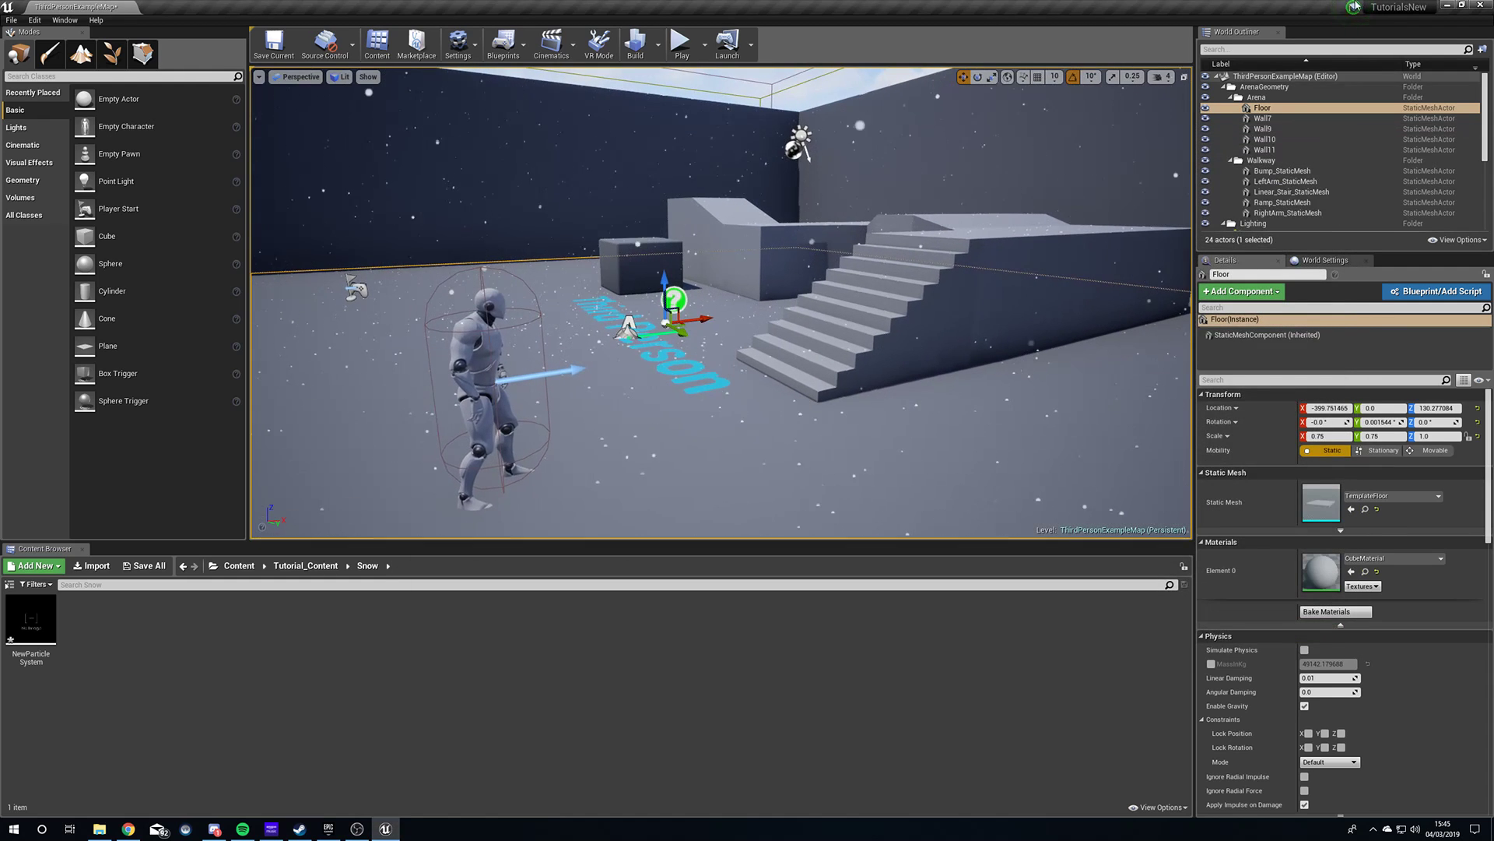
pyautogui.moveTo(1399, 12)
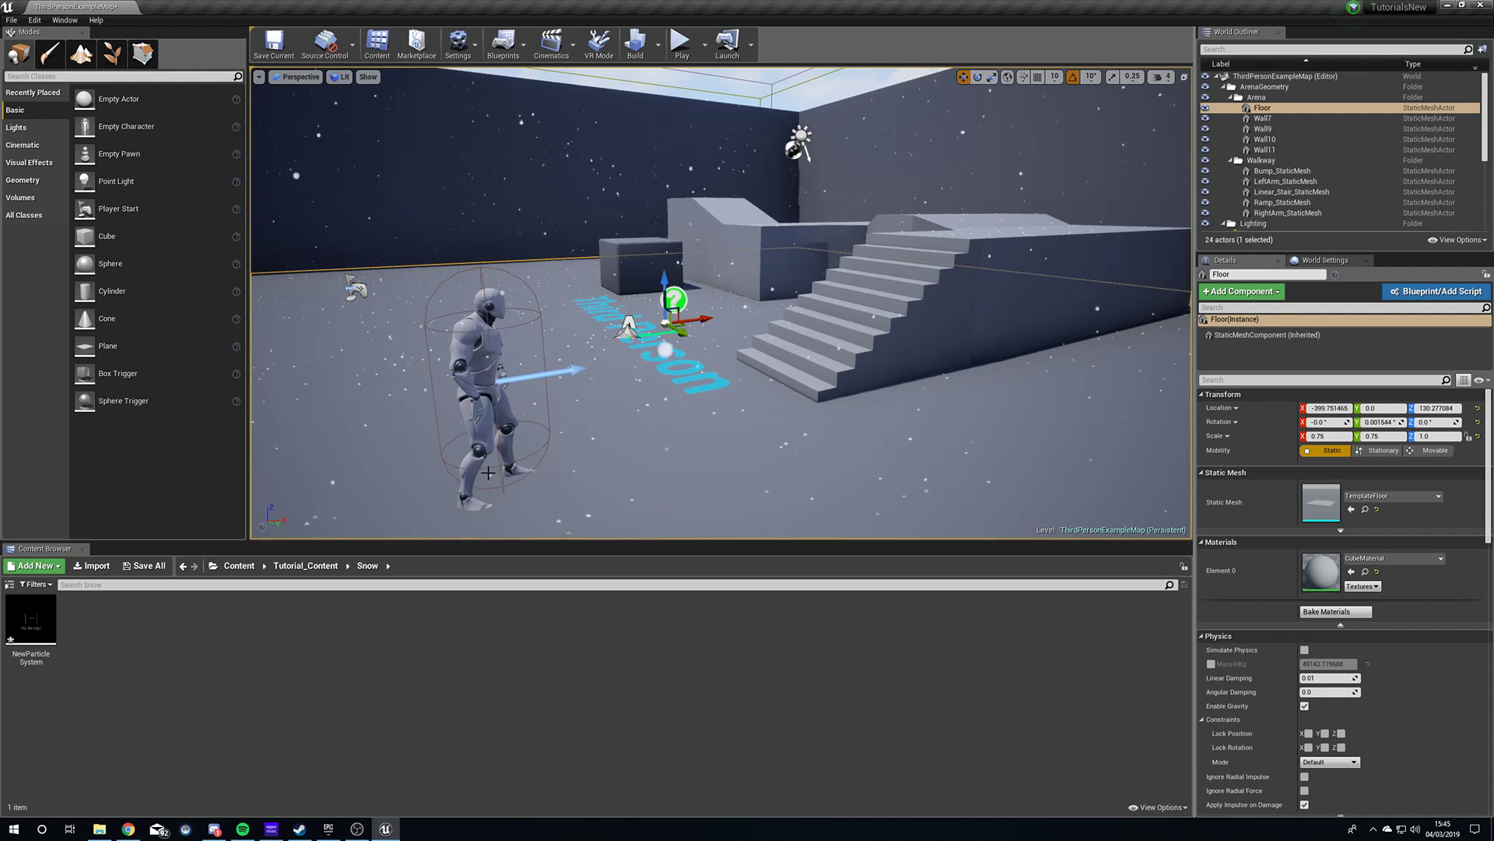
pyautogui.moveTo(614, 441); pyautogui.dragTo(632, 449, button='right')
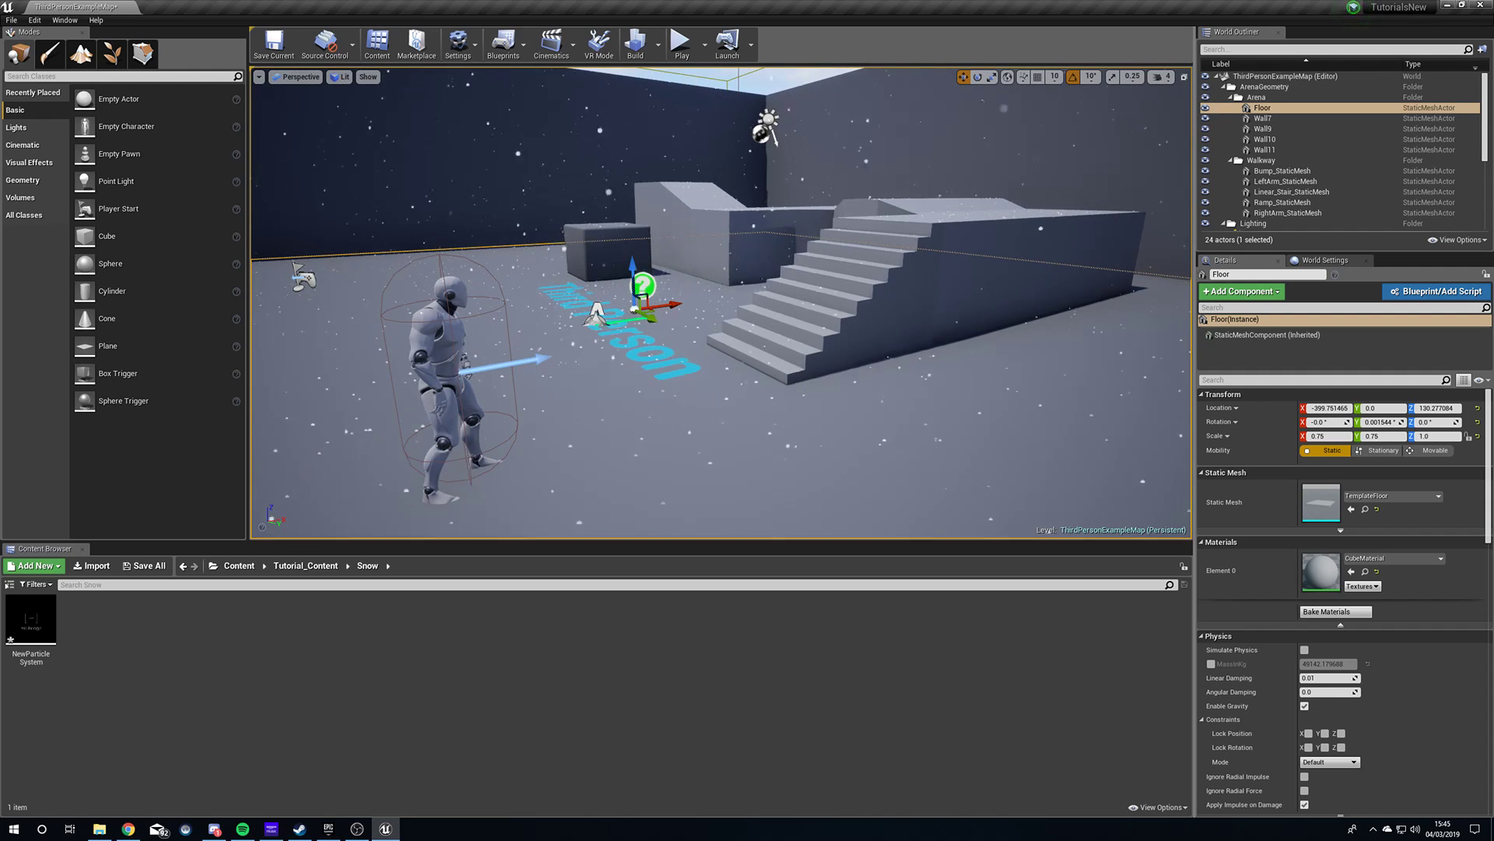
pyautogui.press('w')
pyautogui.moveTo(715, 381)
pyautogui.mouseDown(button='right')
pyautogui.moveTo(848, 335)
pyautogui.moveTo(720, 379)
pyautogui.moveTo(719, 311)
pyautogui.moveTo(794, 313)
pyautogui.moveTo(720, 379)
pyautogui.mouseUp(button='right')
pyautogui.press('w')
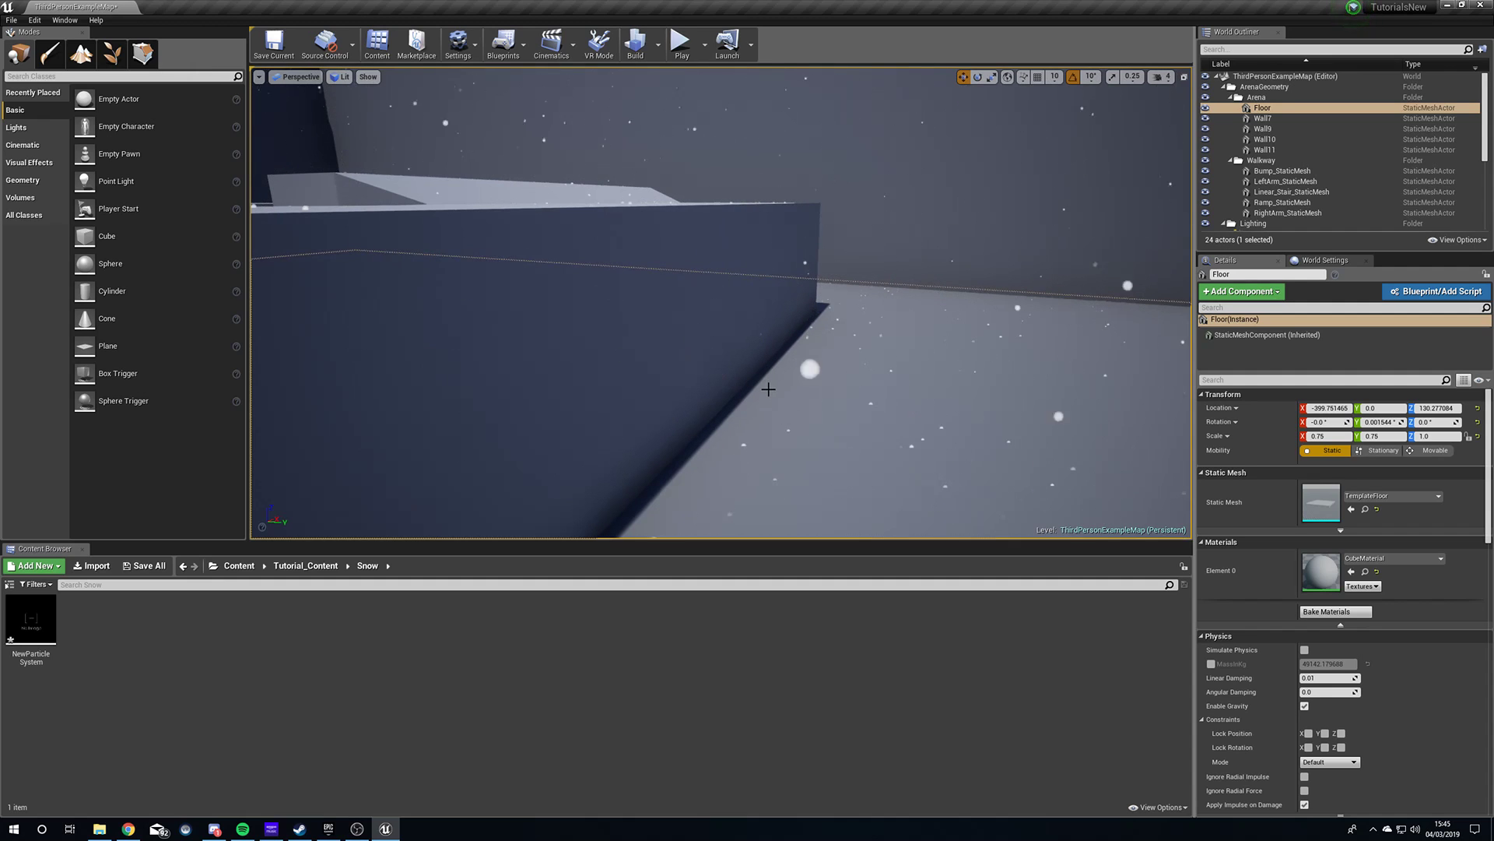
pyautogui.moveTo(846, 420)
pyautogui.mouseDown(button='right')
pyautogui.moveTo(572, 443)
pyautogui.moveTo(844, 420)
pyautogui.mouseUp(button='right')
pyautogui.press('s')
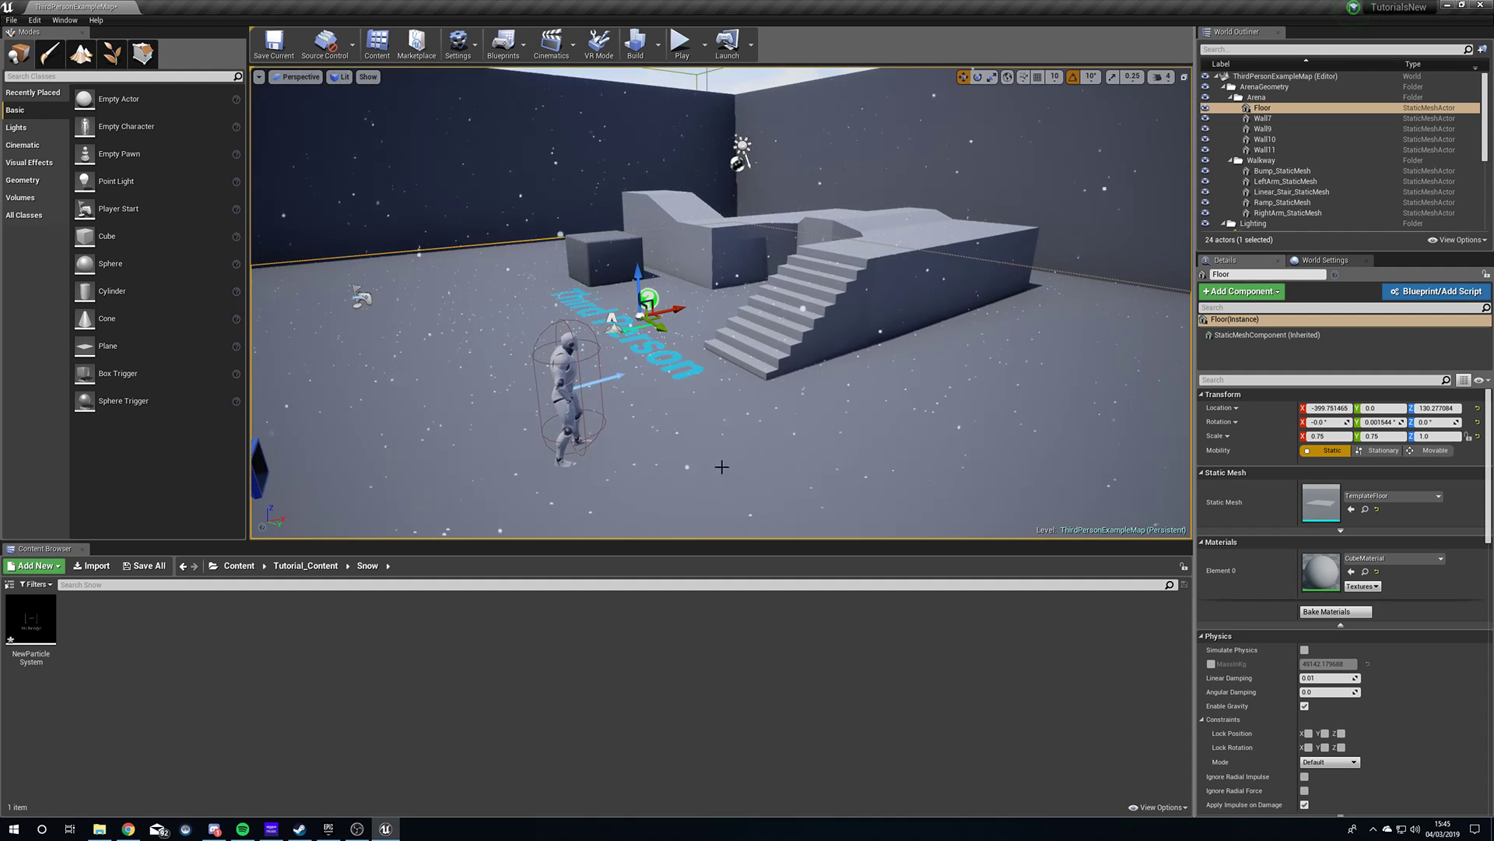
pyautogui.moveTo(722, 467); pyautogui.dragTo(681, 469, button='right')
pyautogui.press('w')
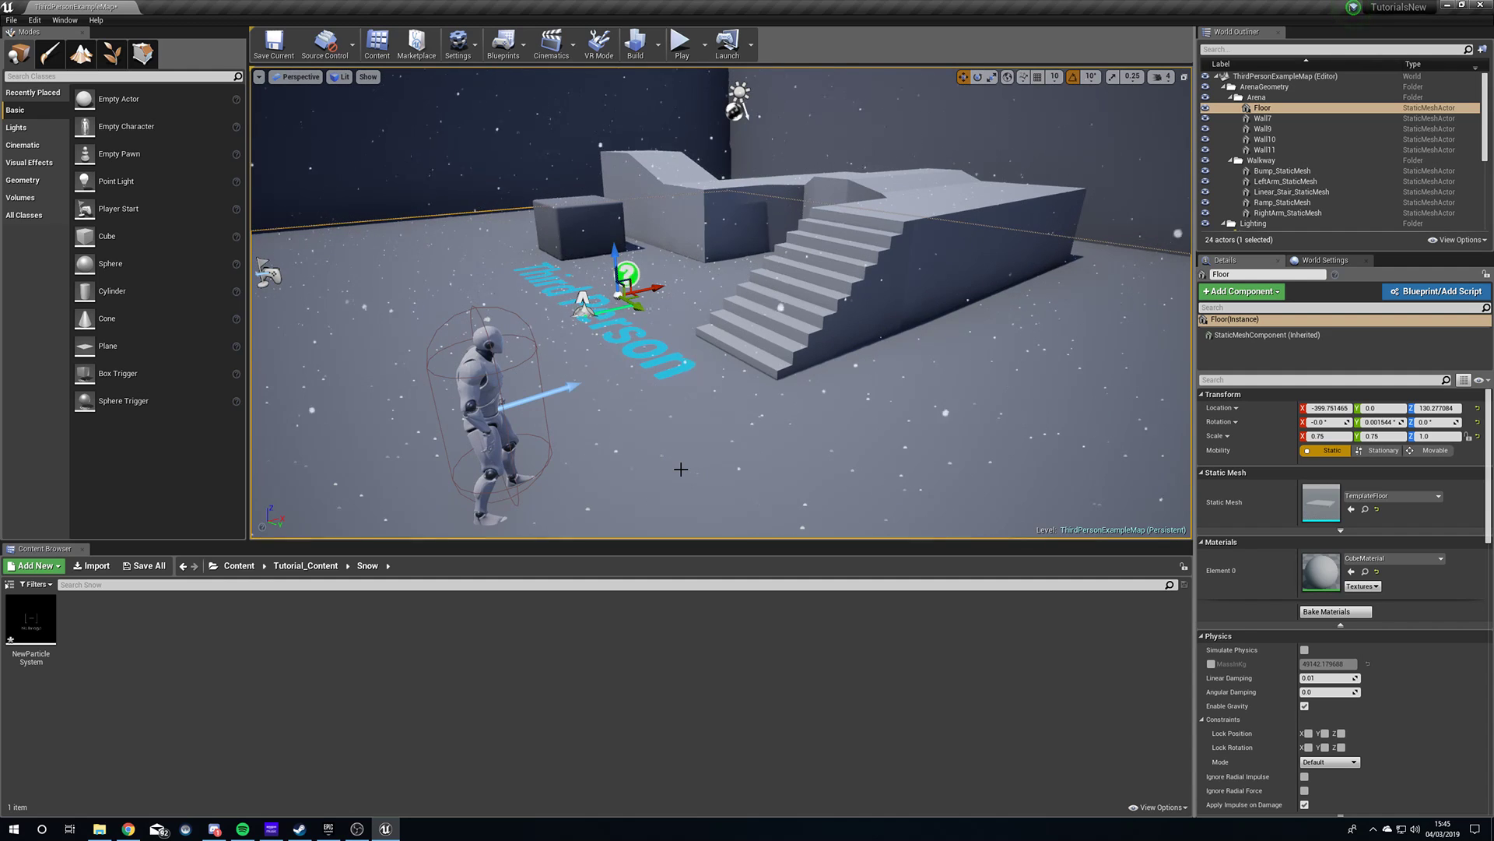
# Open the NewParticleSystem asset in the Snow folder and look over its emitter modules.
pyautogui.click(33, 626)
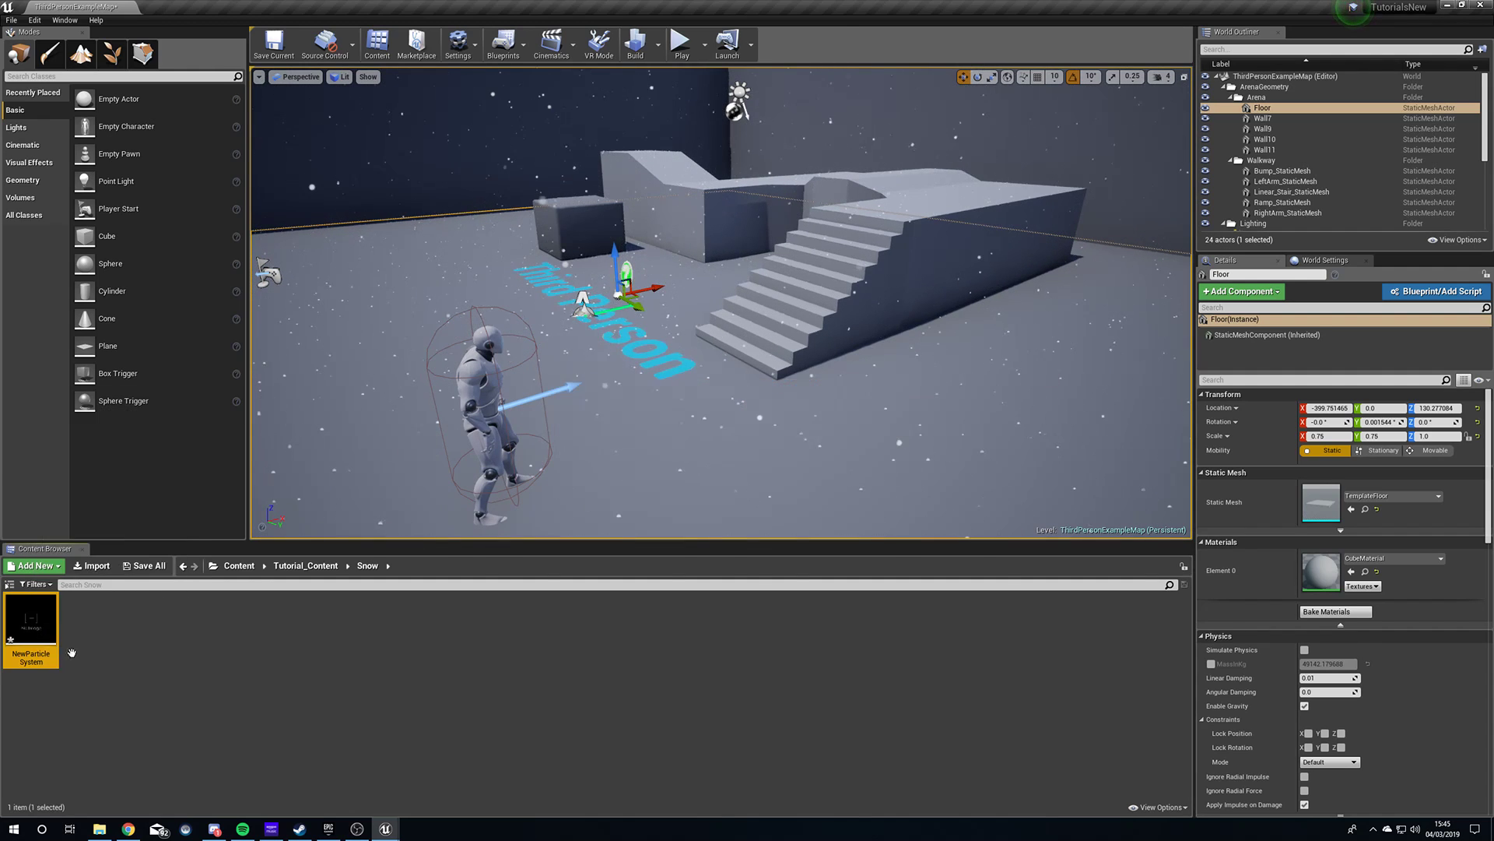
pyautogui.doubleClick(32, 627)
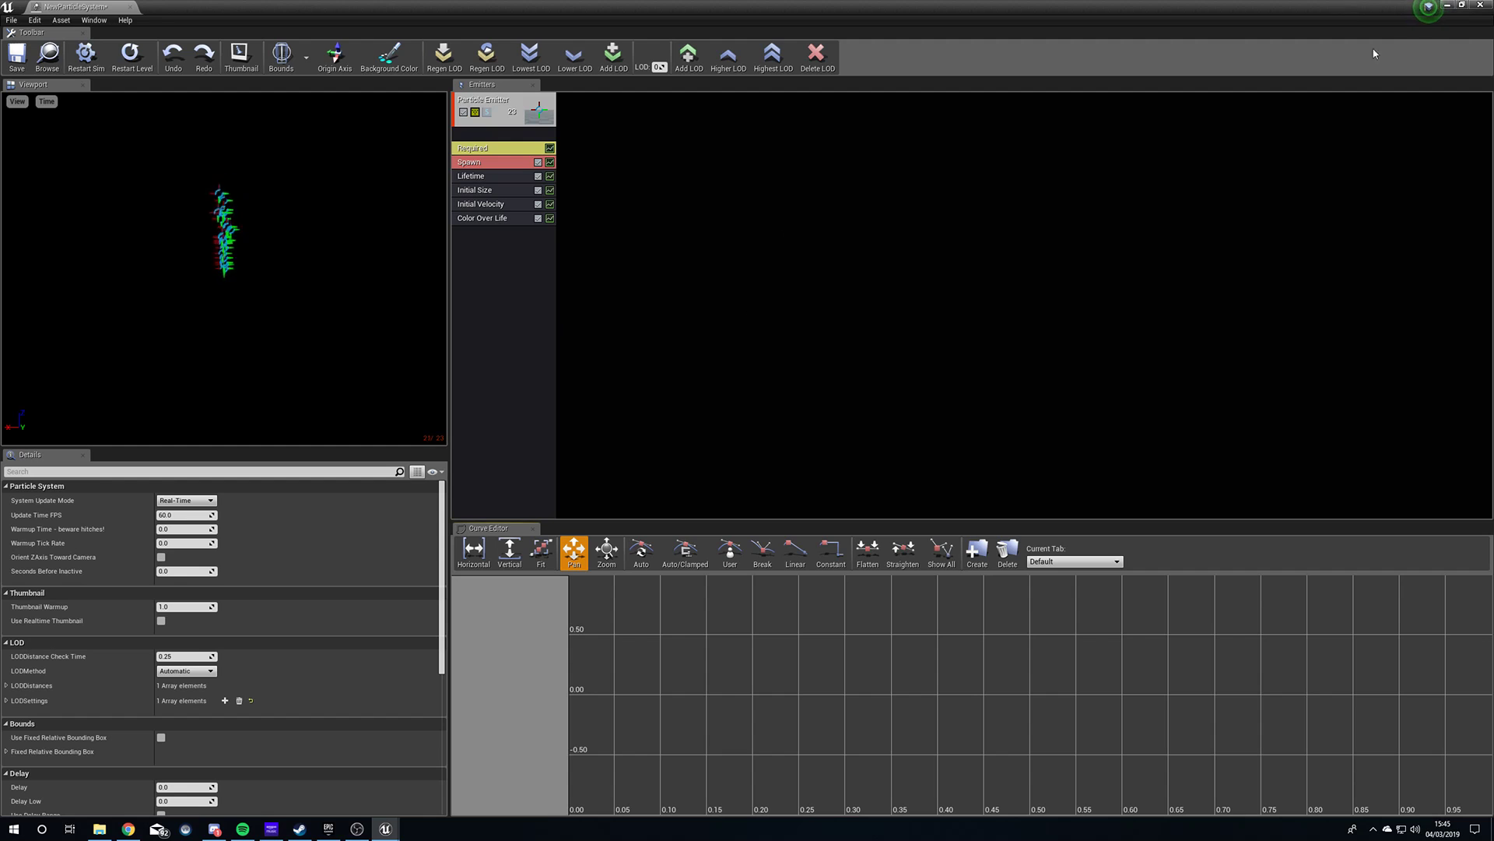
pyautogui.click(1447, 5)
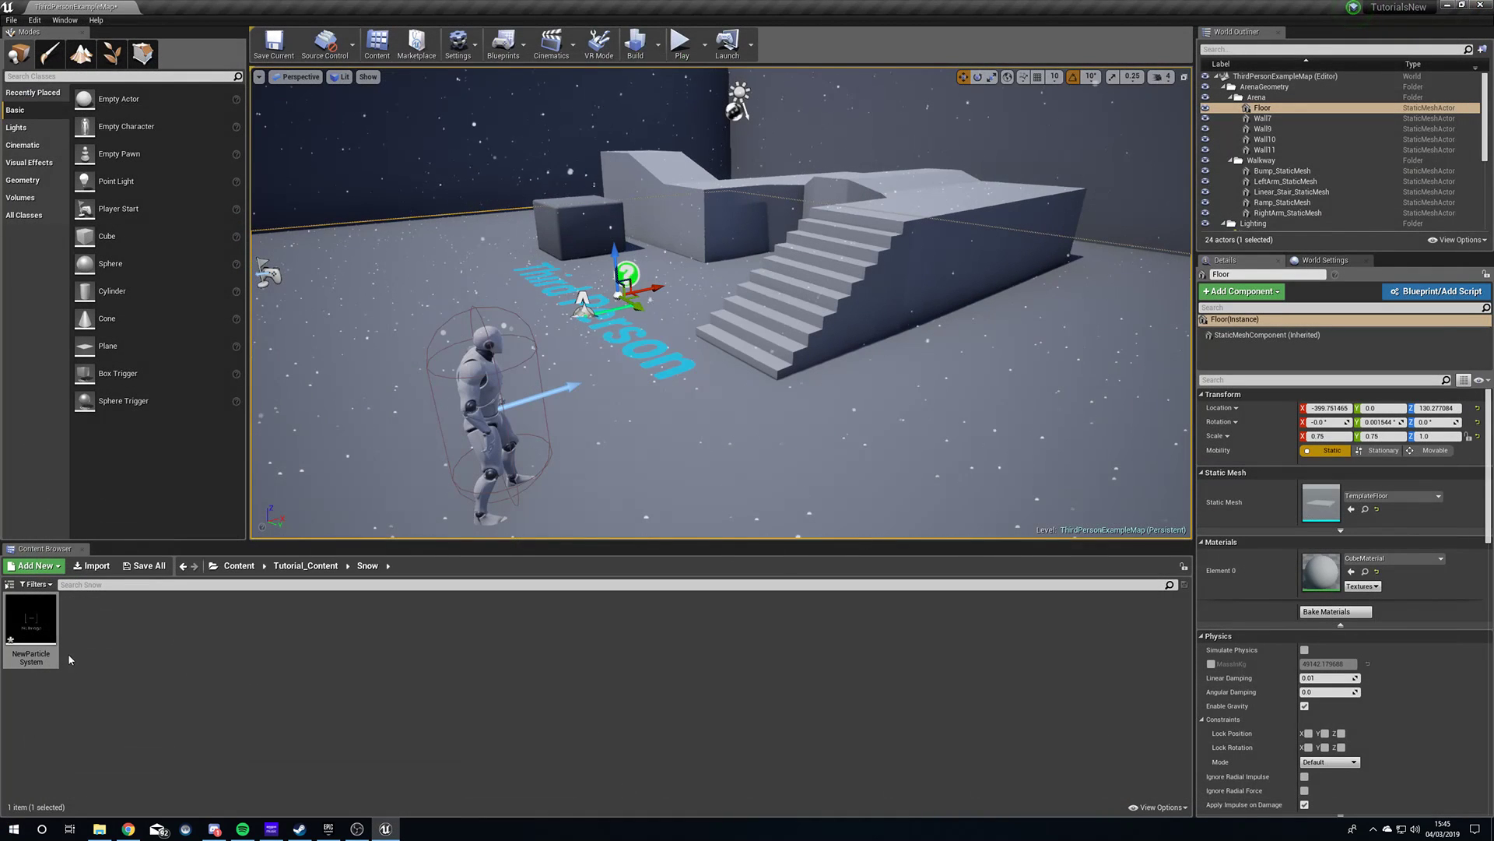
# Place NewParticleSystem on the floor near the Third Person text, and delete it from the level.
pyautogui.moveTo(35, 627); pyautogui.dragTo(663, 411)
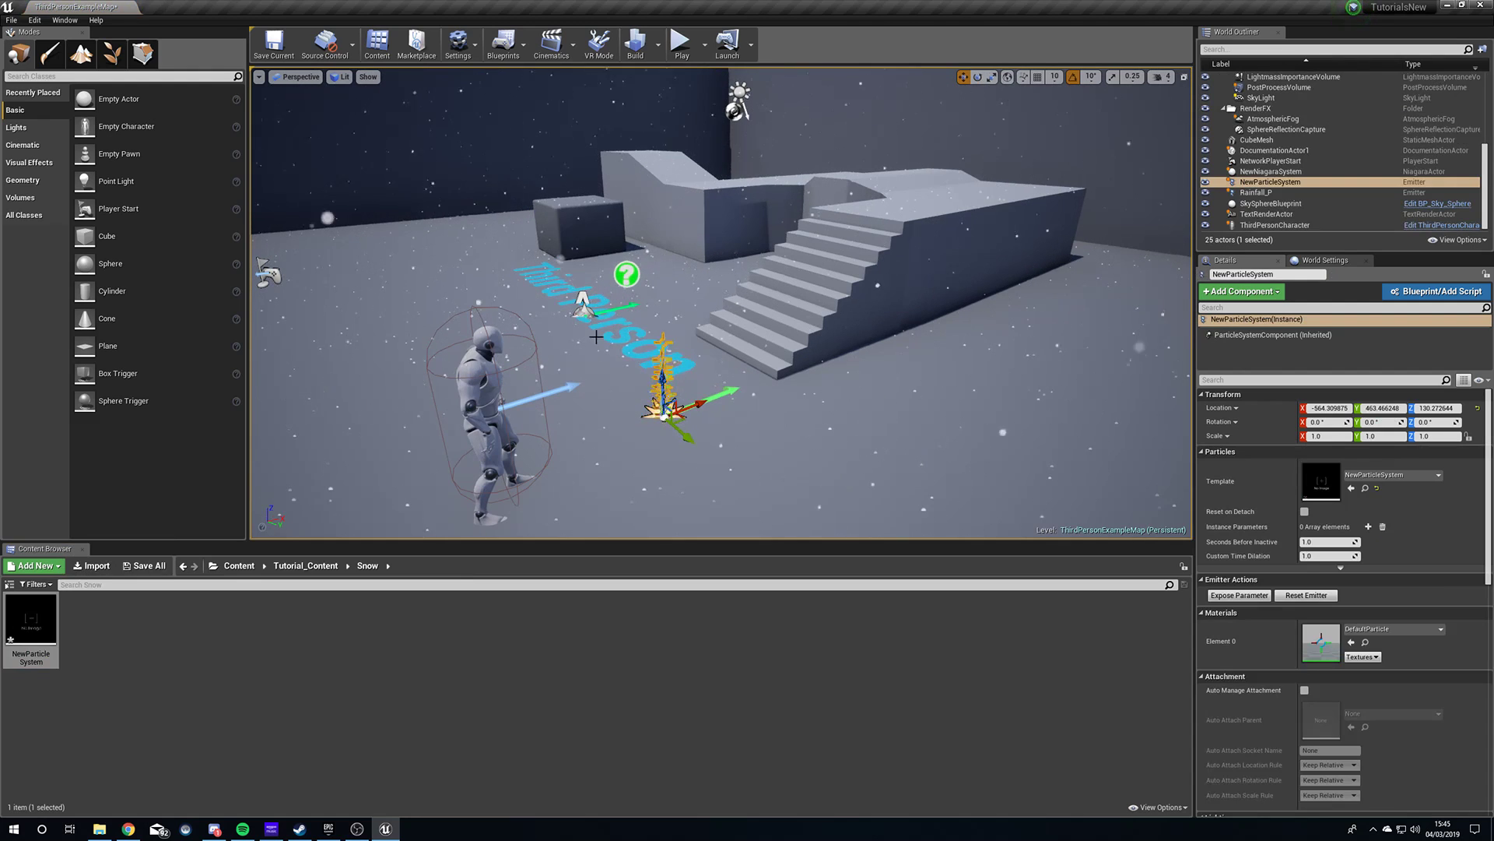
pyautogui.press('Delete')
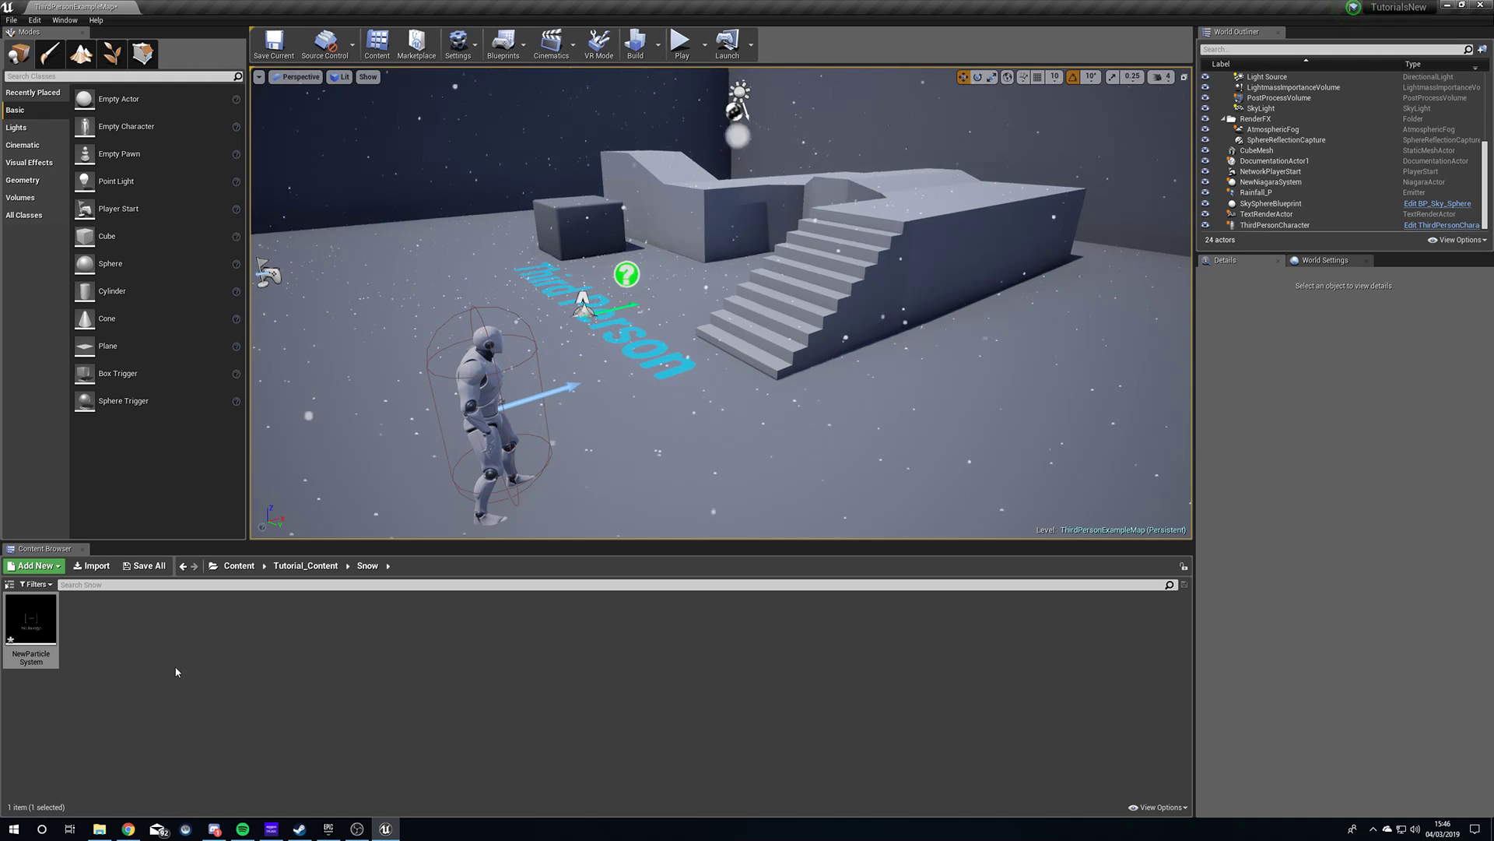
# Create a Niagara Emitter asset named Snow_Emitter in the Snow folder.
pyautogui.rightClick(183, 684)
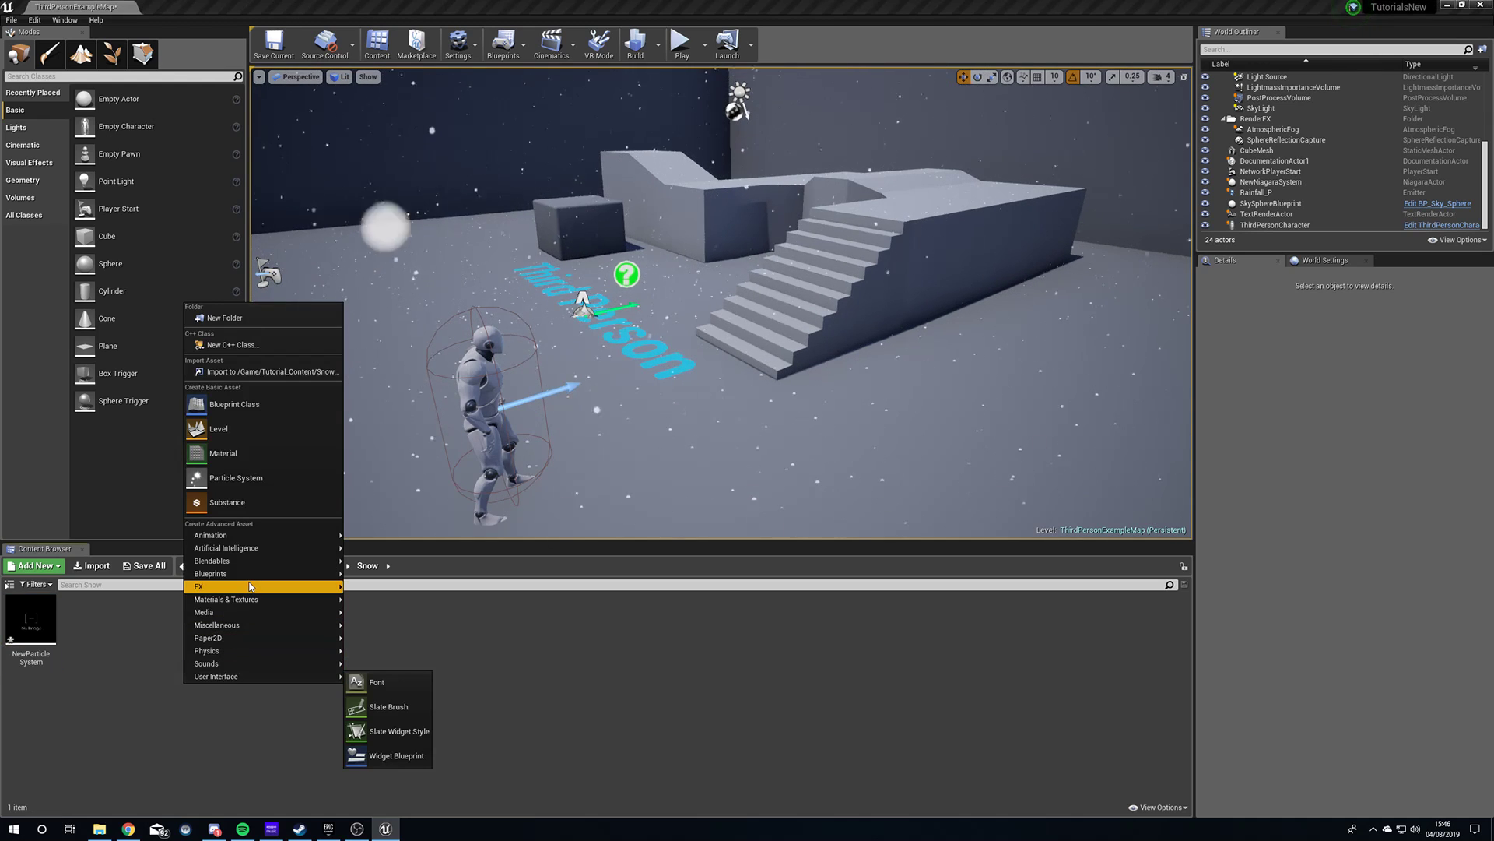
pyautogui.moveTo(252, 586)
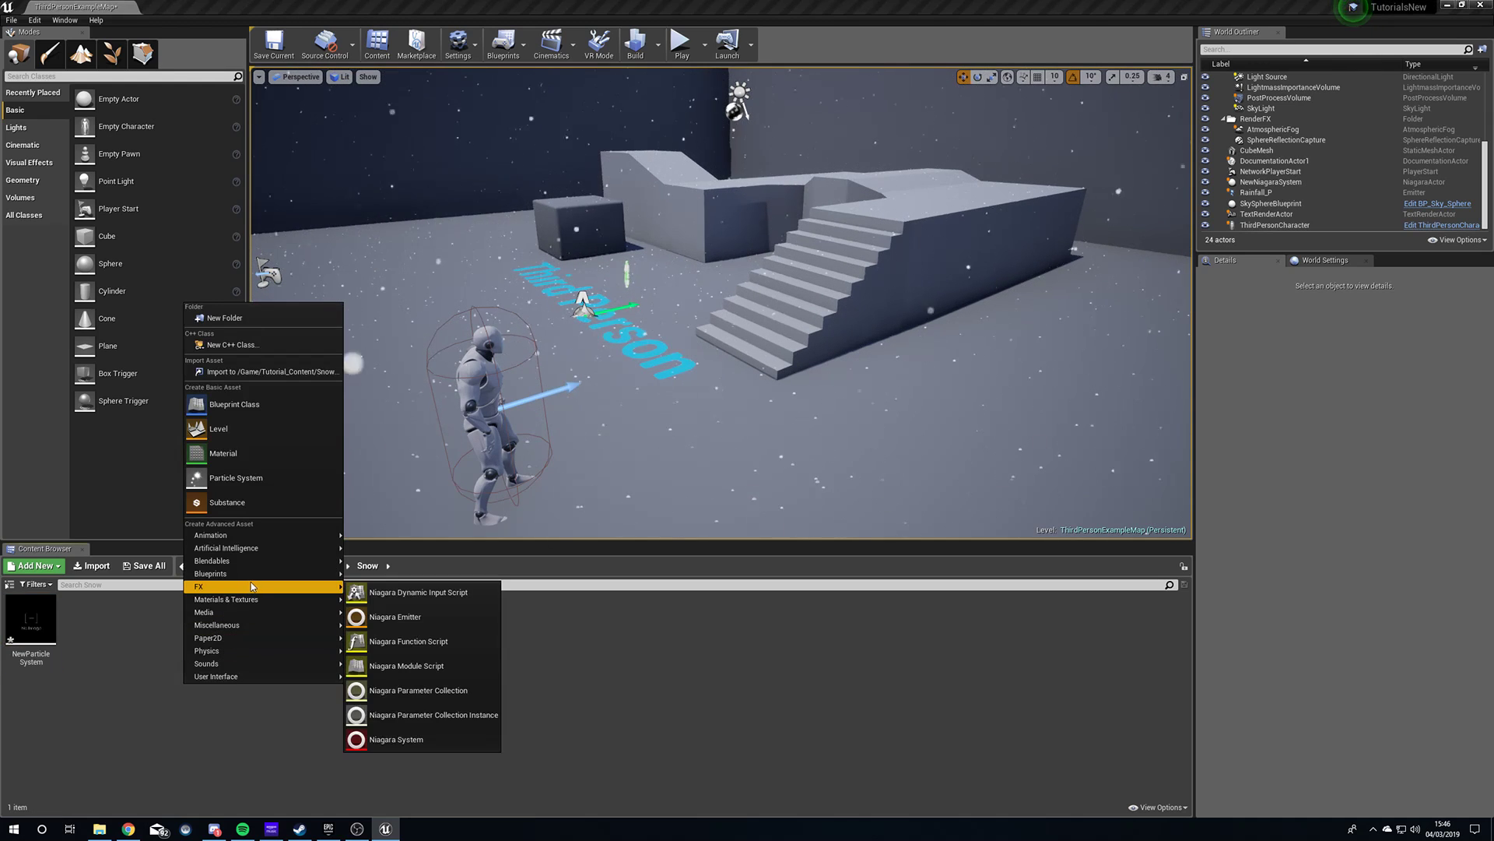
pyautogui.click(436, 613)
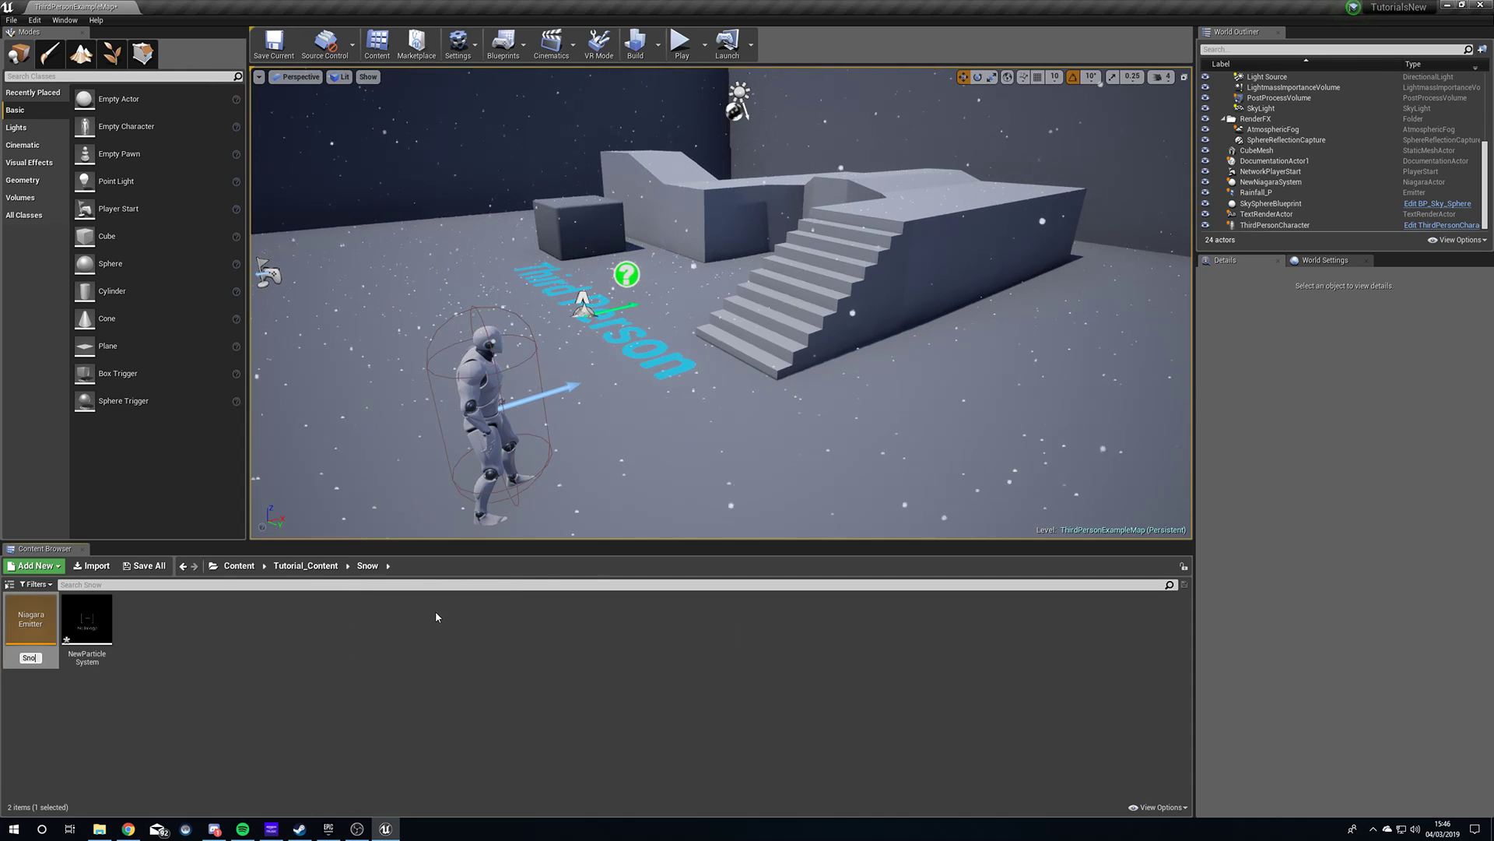
pyautogui.write('Snow_Emitter')
pyautogui.press('Return')
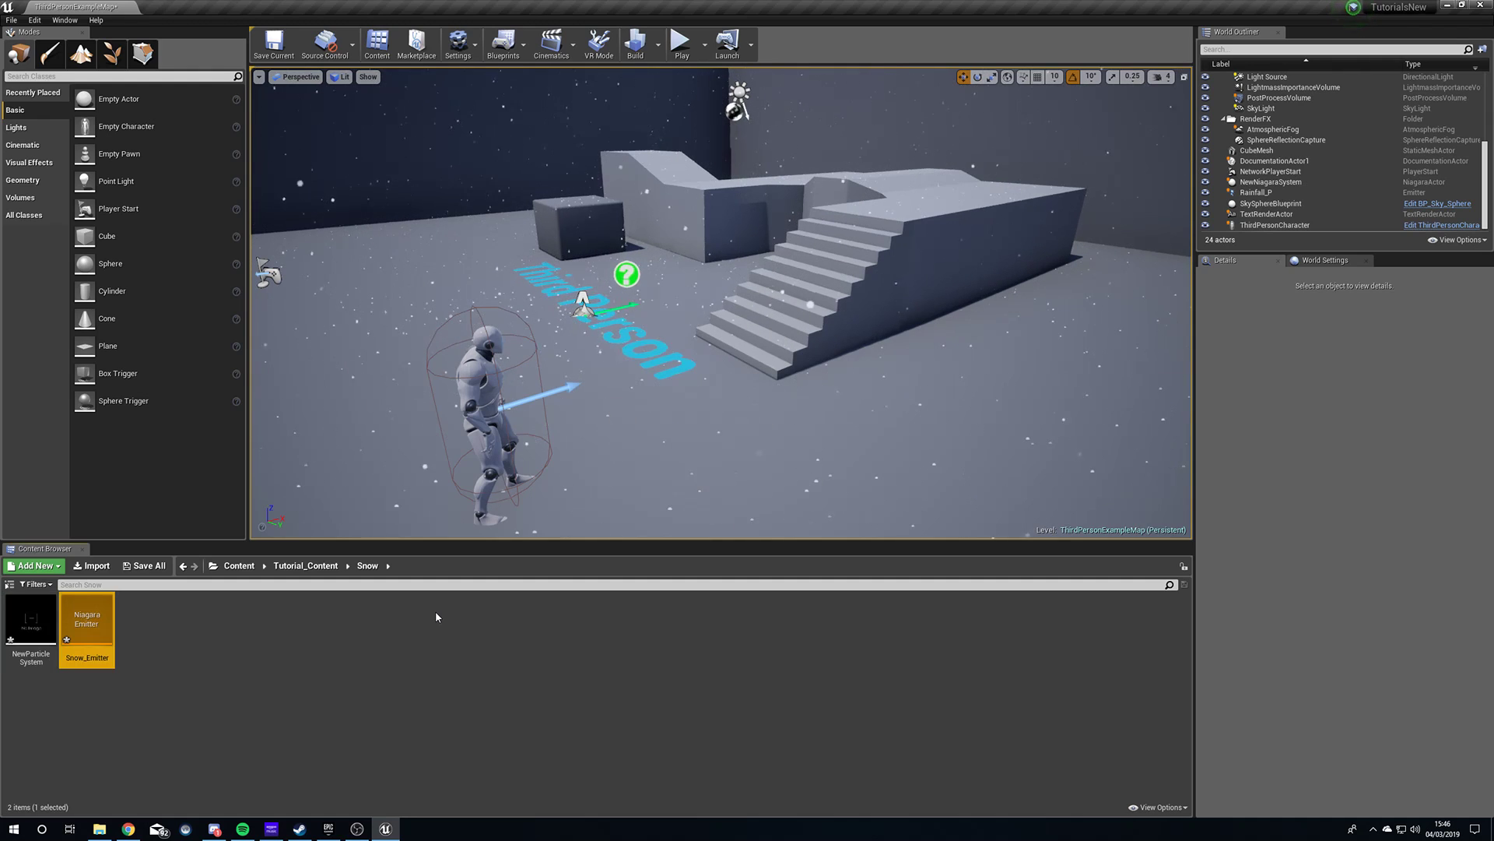
# Open Snow_Emitter and compare its module stack with the emitter modules of NewParticleSystem.
pyautogui.doubleClick(86, 627)
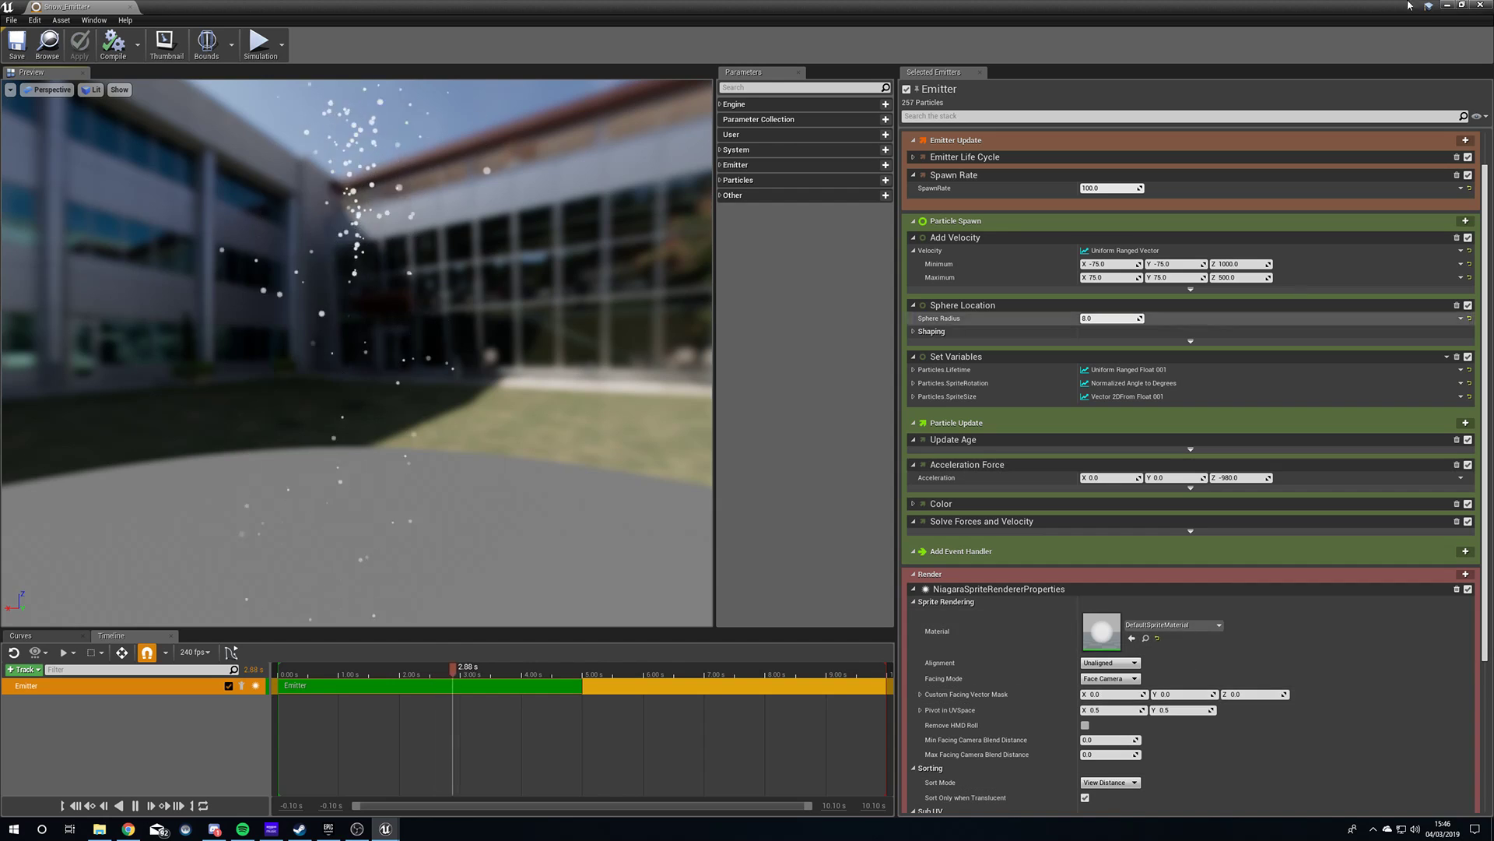
pyautogui.click(1448, 6)
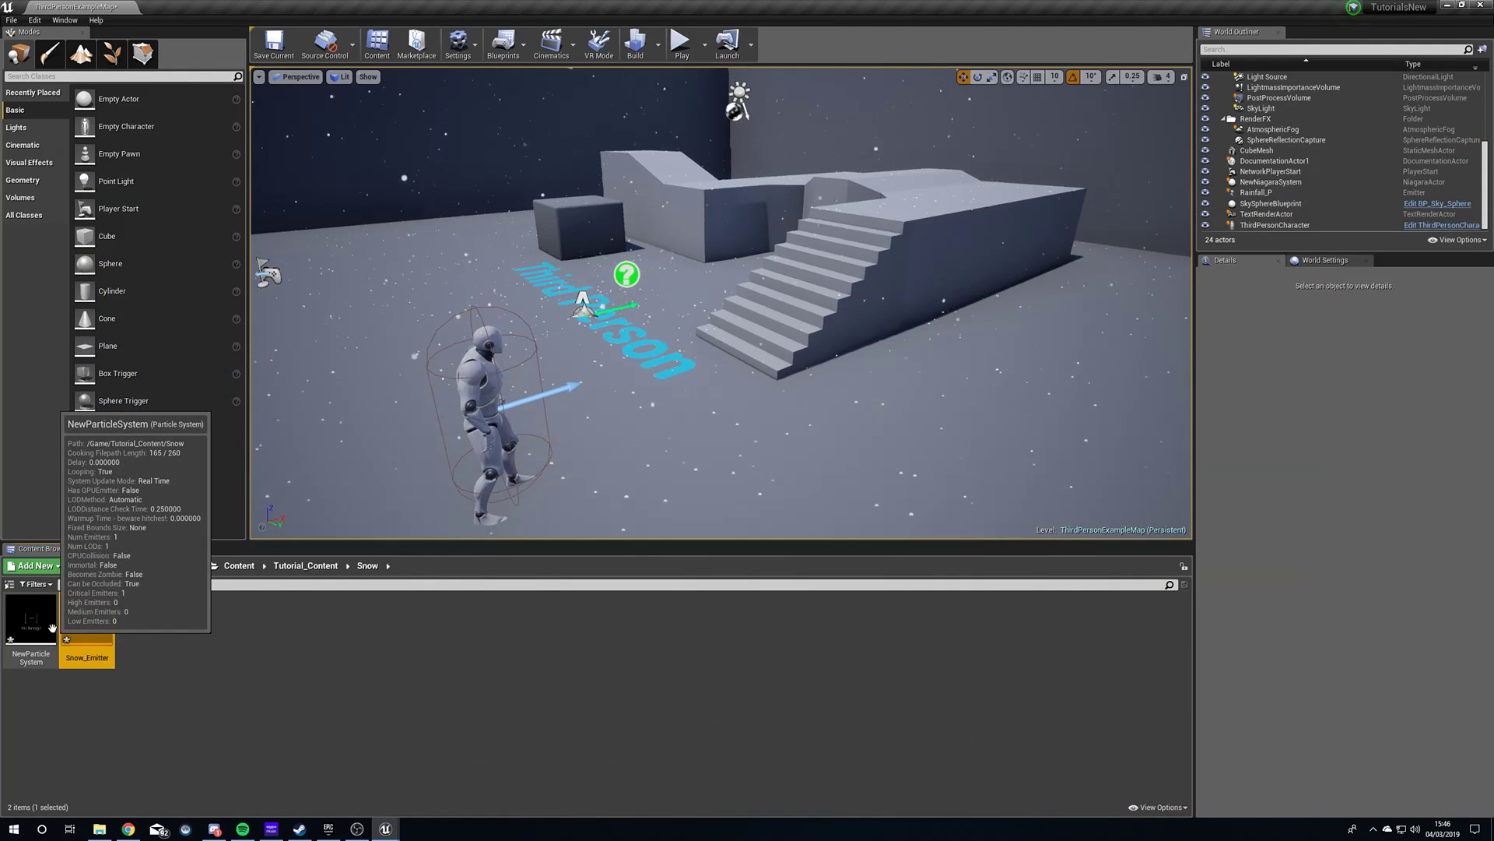
pyautogui.doubleClick(53, 629)
pyautogui.doubleClick(53, 629)
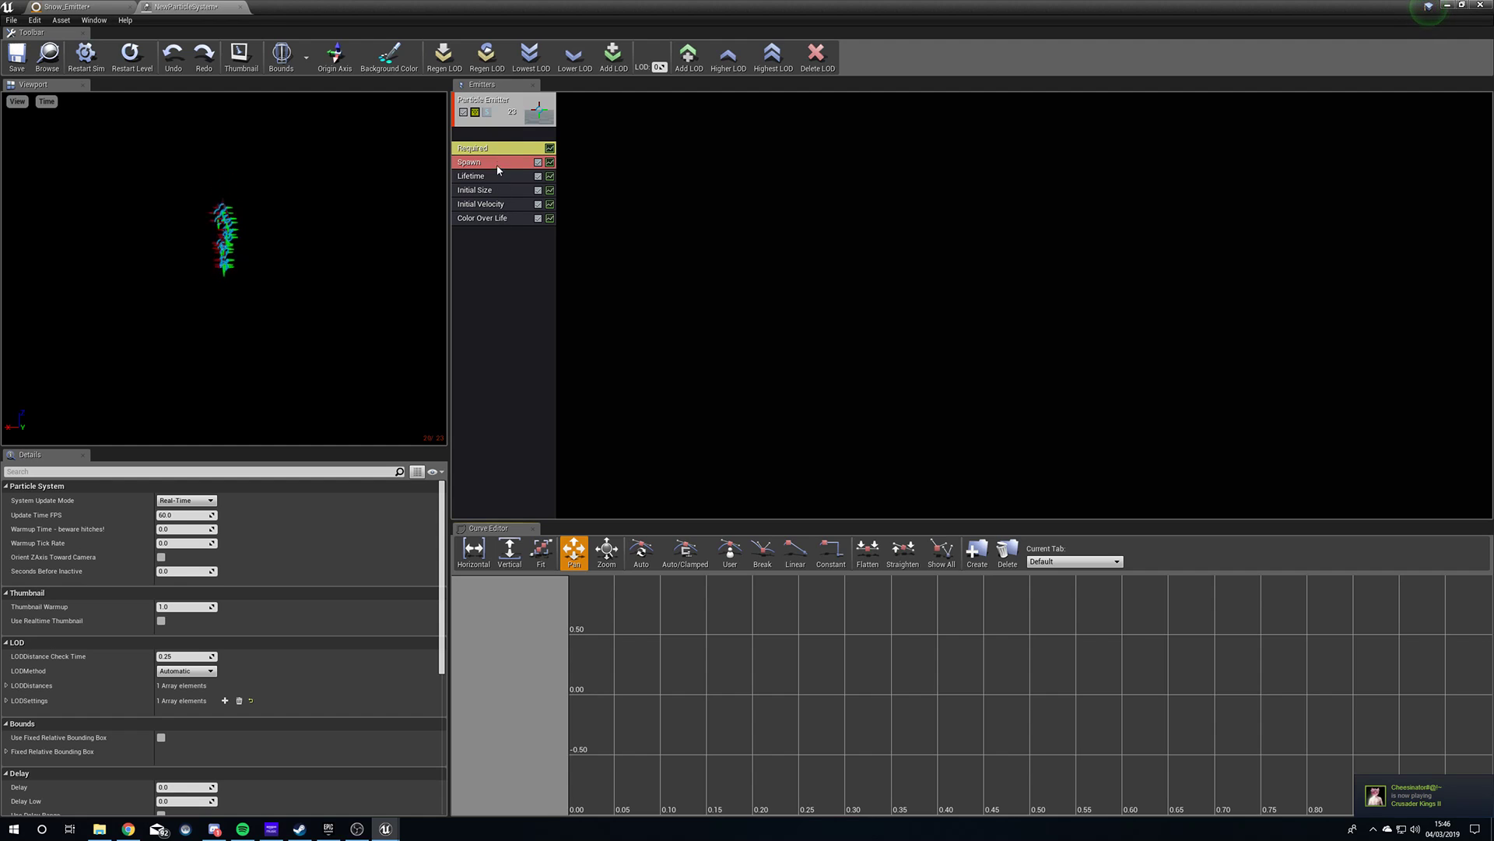
pyautogui.click(241, 8)
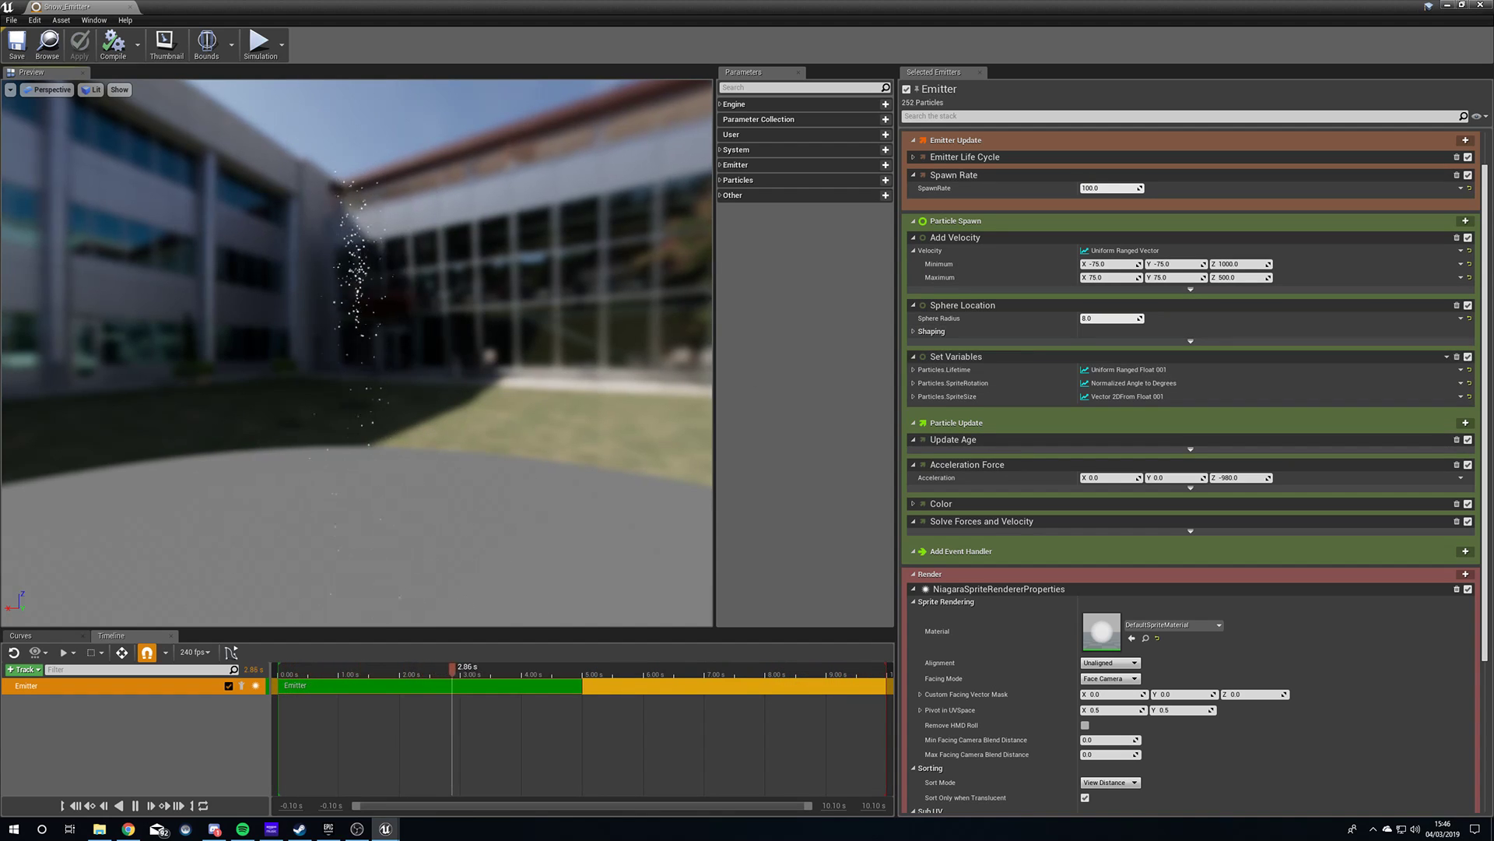
# Toggle Orbit Mode for the Snow_Emitter preview and view the particle fountain from different angles.
pyautogui.moveTo(357, 352)
pyautogui.mouseDown(button='right')
pyautogui.moveTo(356, 436)
pyautogui.moveTo(356, 382)
pyautogui.mouseUp(button='right')
pyautogui.moveTo(357, 351); pyautogui.dragTo(385, 299)
pyautogui.moveTo(356, 352)
pyautogui.mouseDown(button='right')
pyautogui.moveTo(357, 428)
pyautogui.moveTo(356, 352)
pyautogui.mouseUp(button='right')
pyautogui.moveTo(356, 352); pyautogui.dragTo(389, 343)
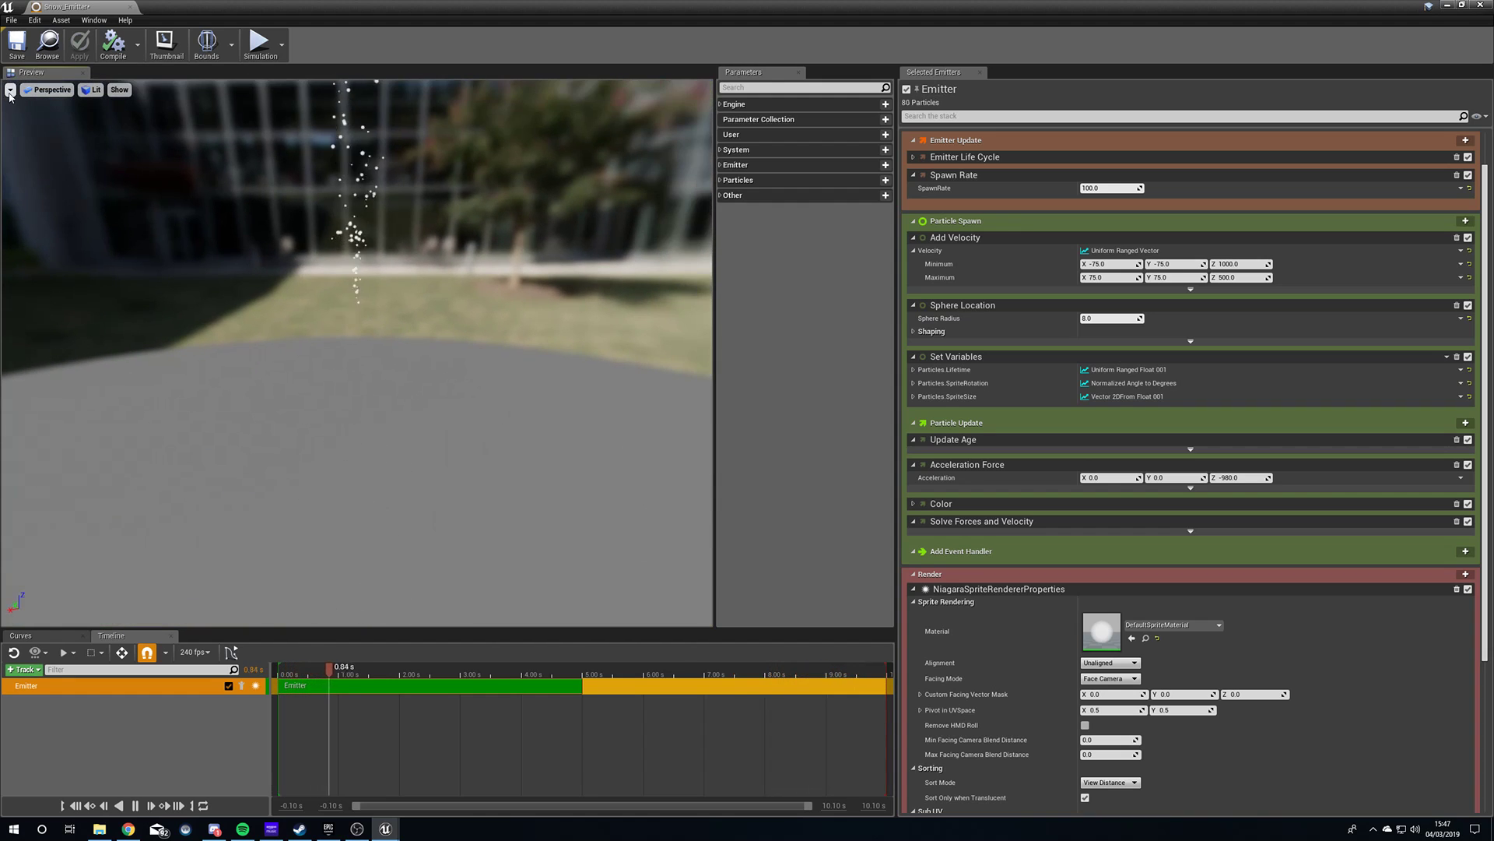
pyautogui.click(10, 89)
pyautogui.click(41, 217)
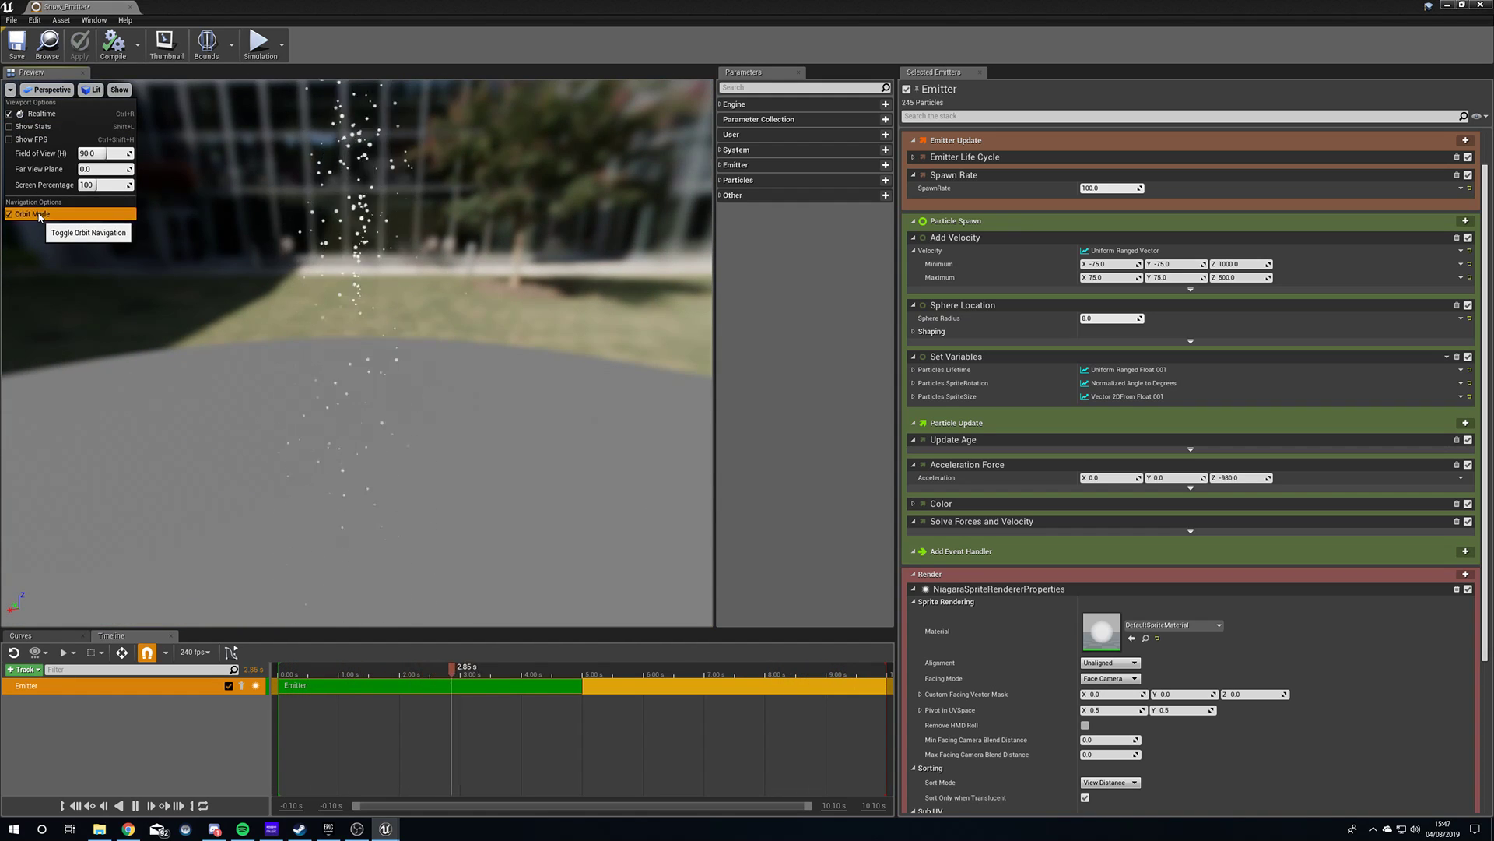
pyautogui.moveTo(357, 352); pyautogui.dragTo(419, 374, button='right')
pyautogui.moveTo(202, 311); pyautogui.dragTo(470, 431)
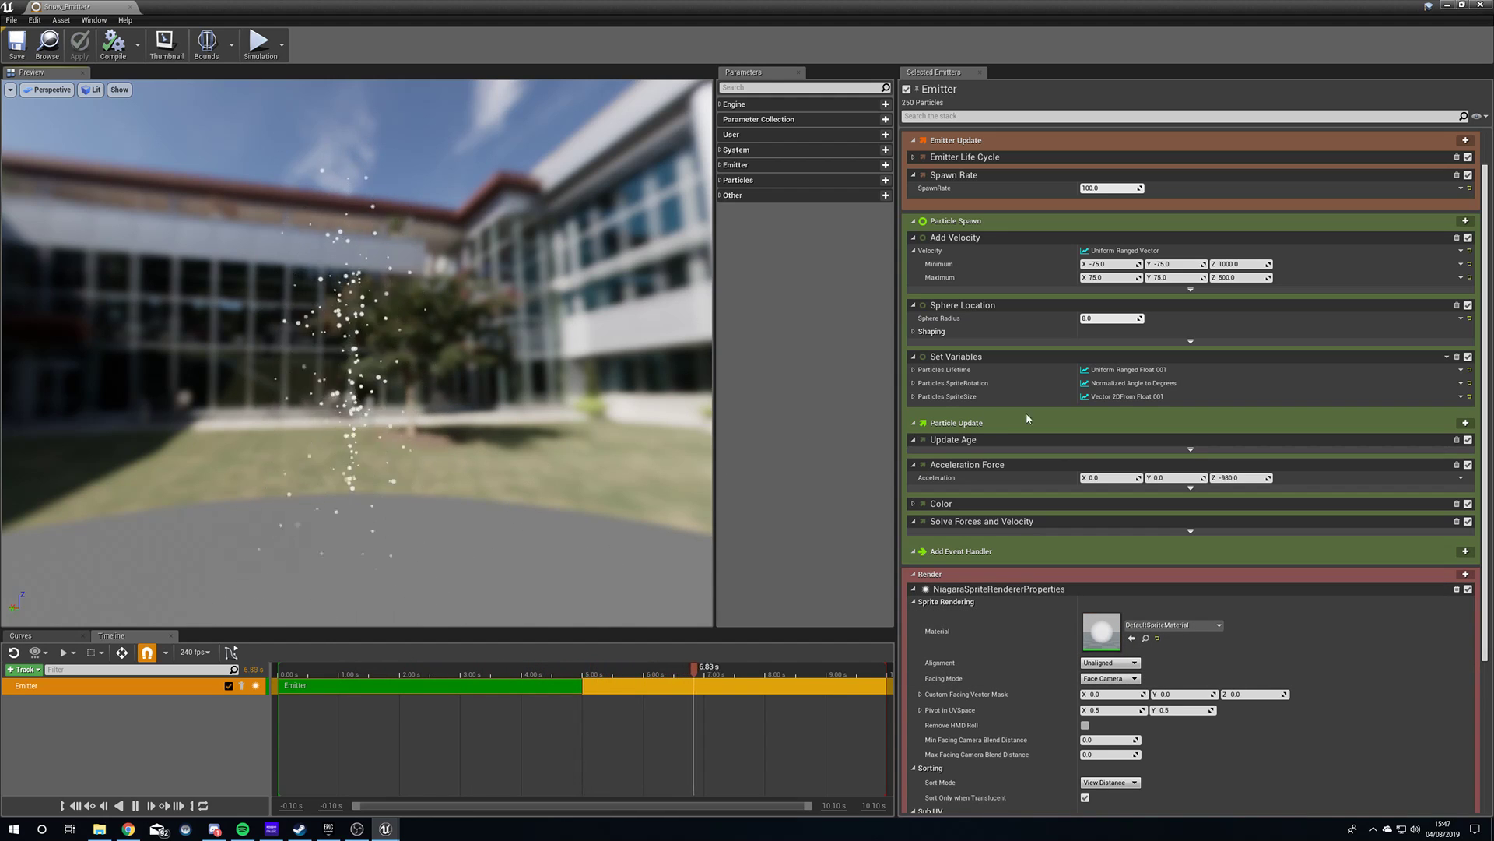
# Examine the settings of the Emitter Properties and Emitter Life Cycle modules, collapsing each one again.
pyautogui.scroll(1, 1087, 404)
pyautogui.scroll(1, 1086, 404)
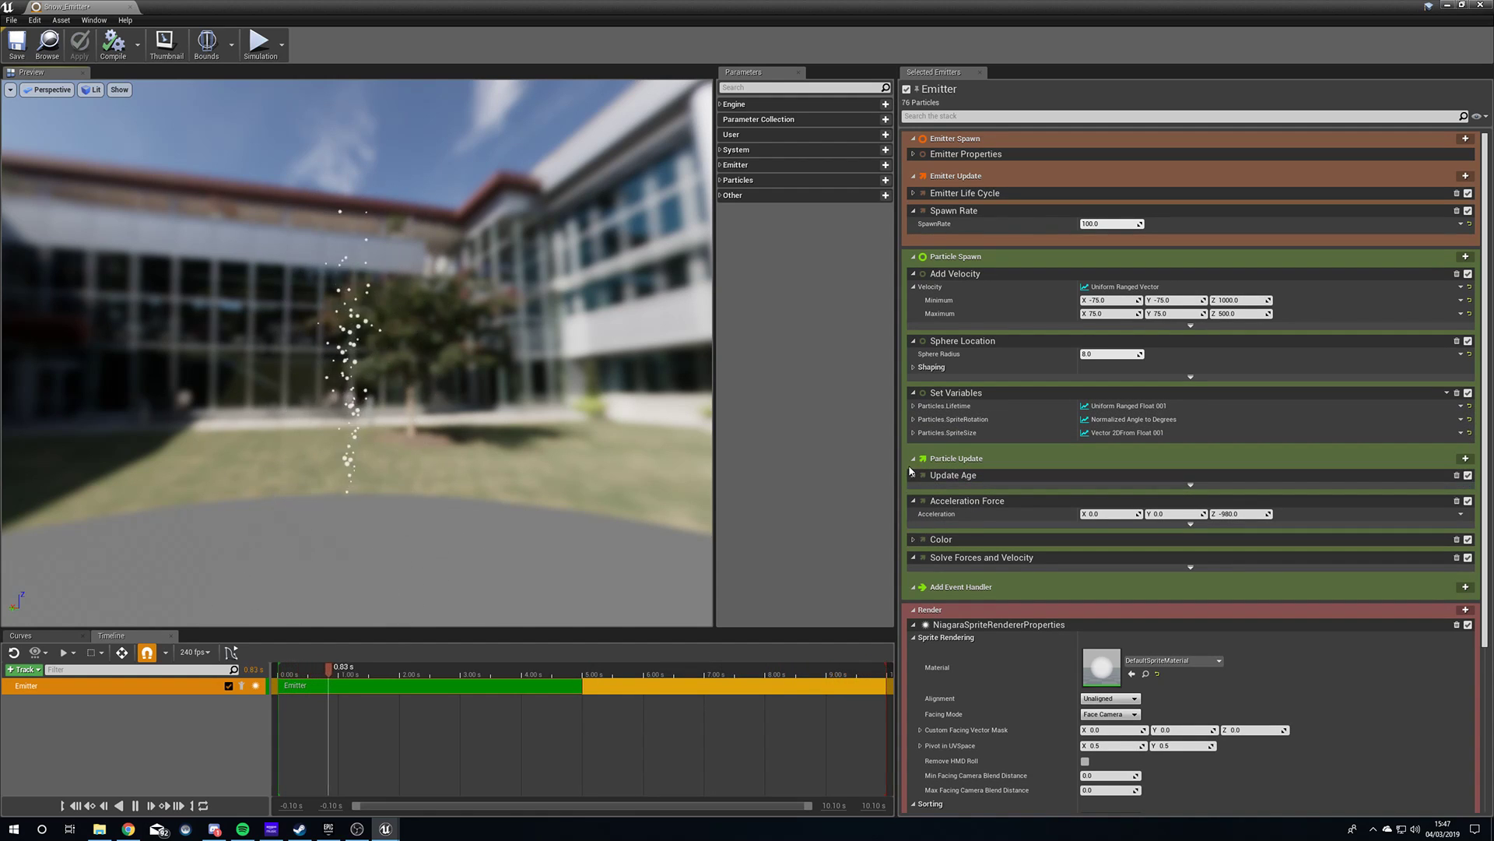
pyautogui.click(914, 155)
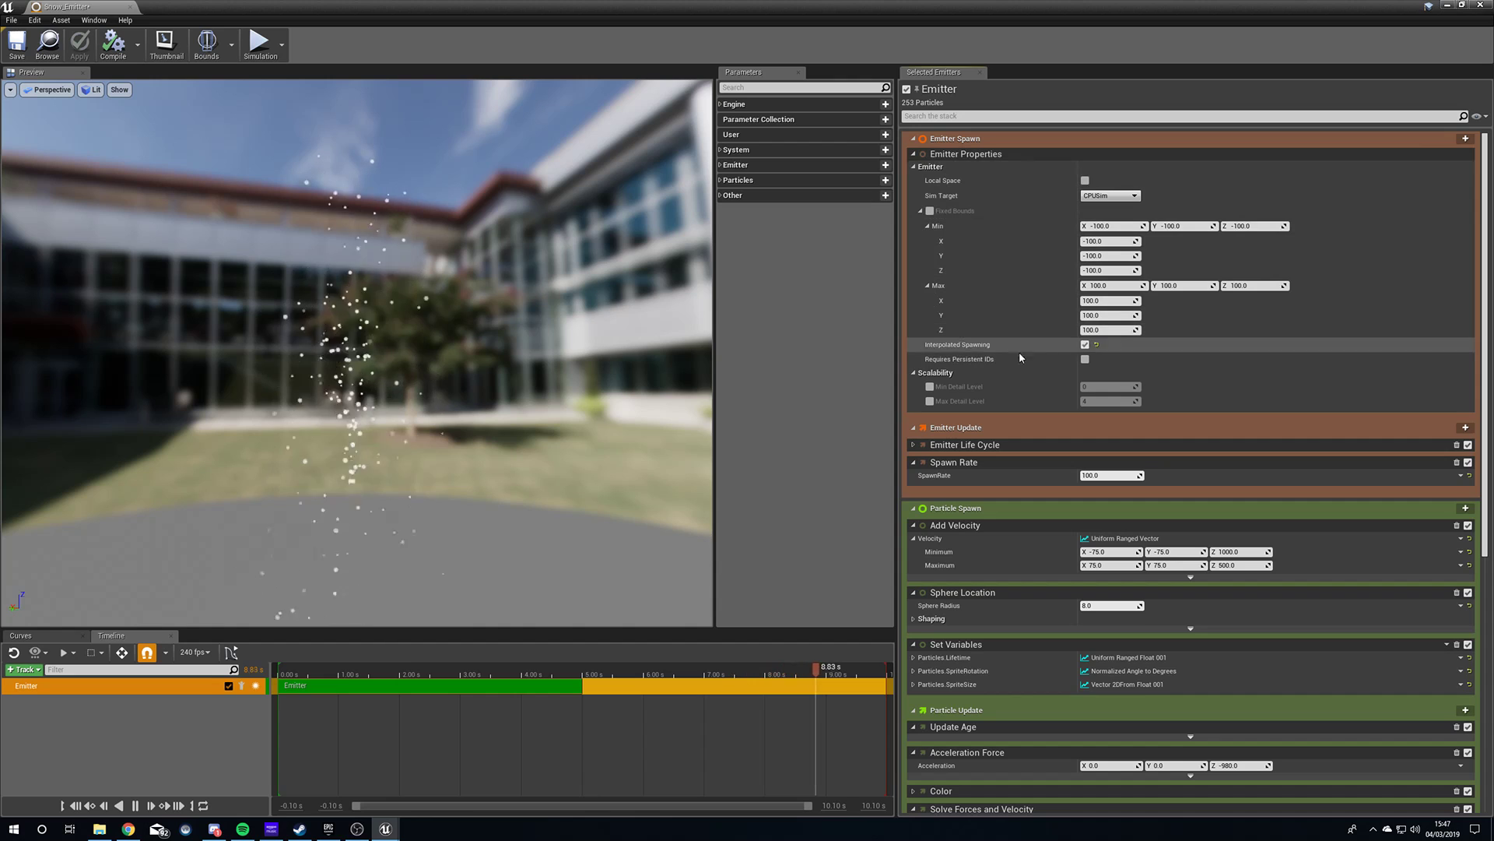
pyautogui.click(914, 156)
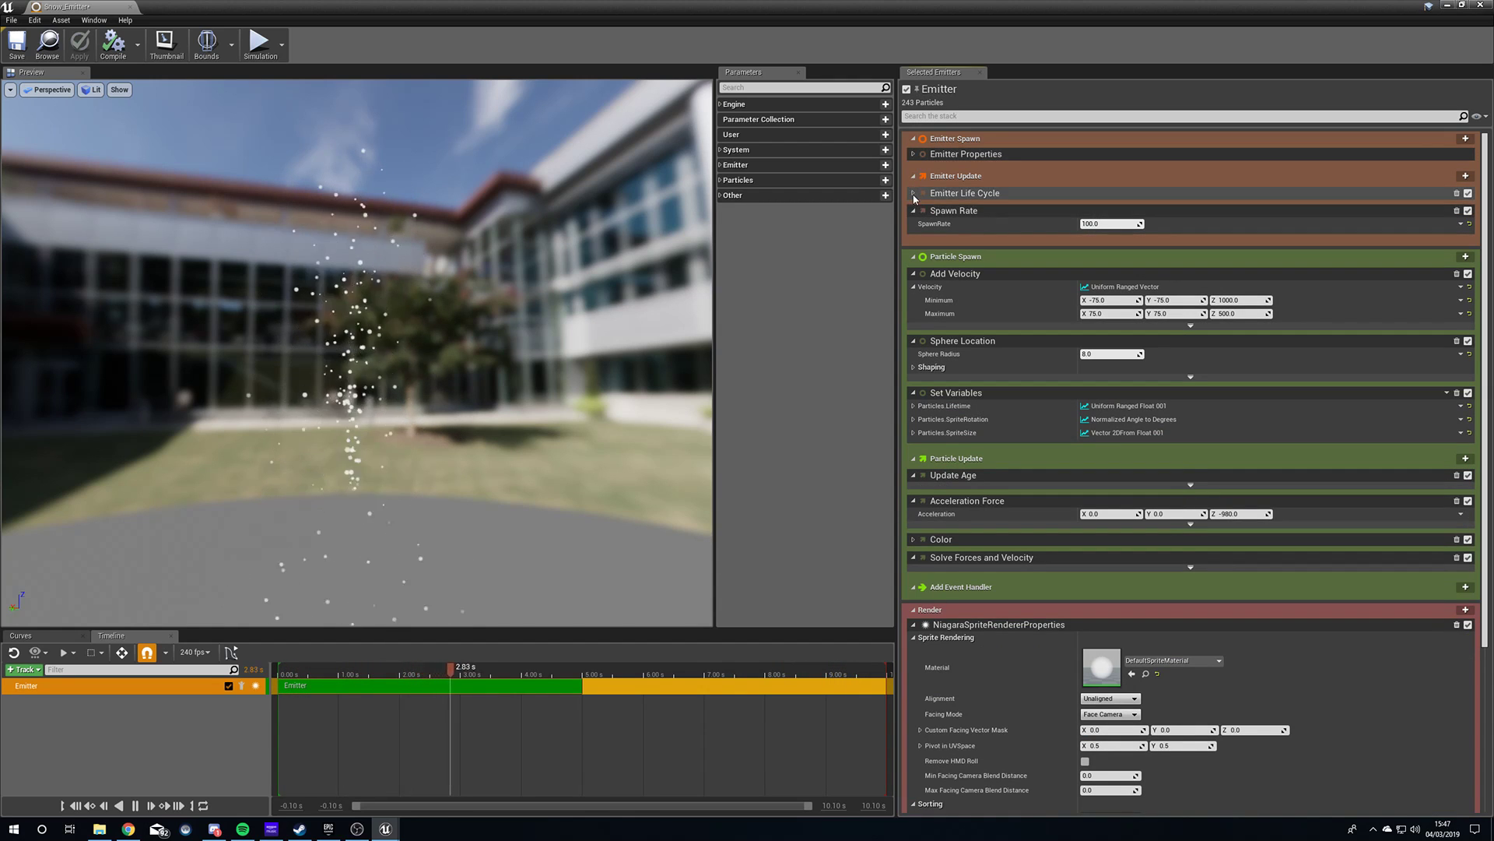
pyautogui.click(914, 194)
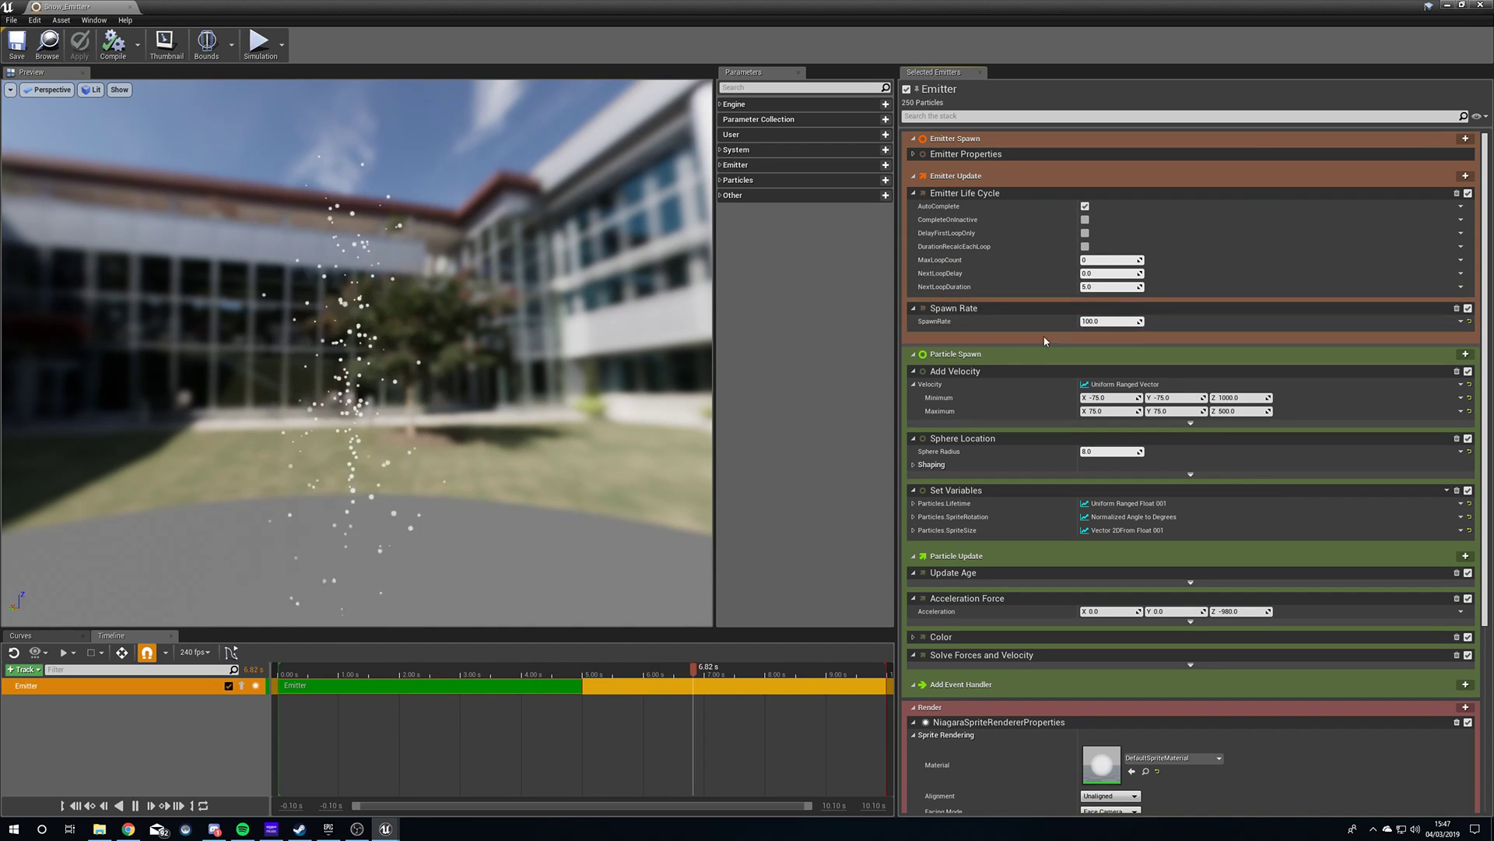
pyautogui.click(915, 194)
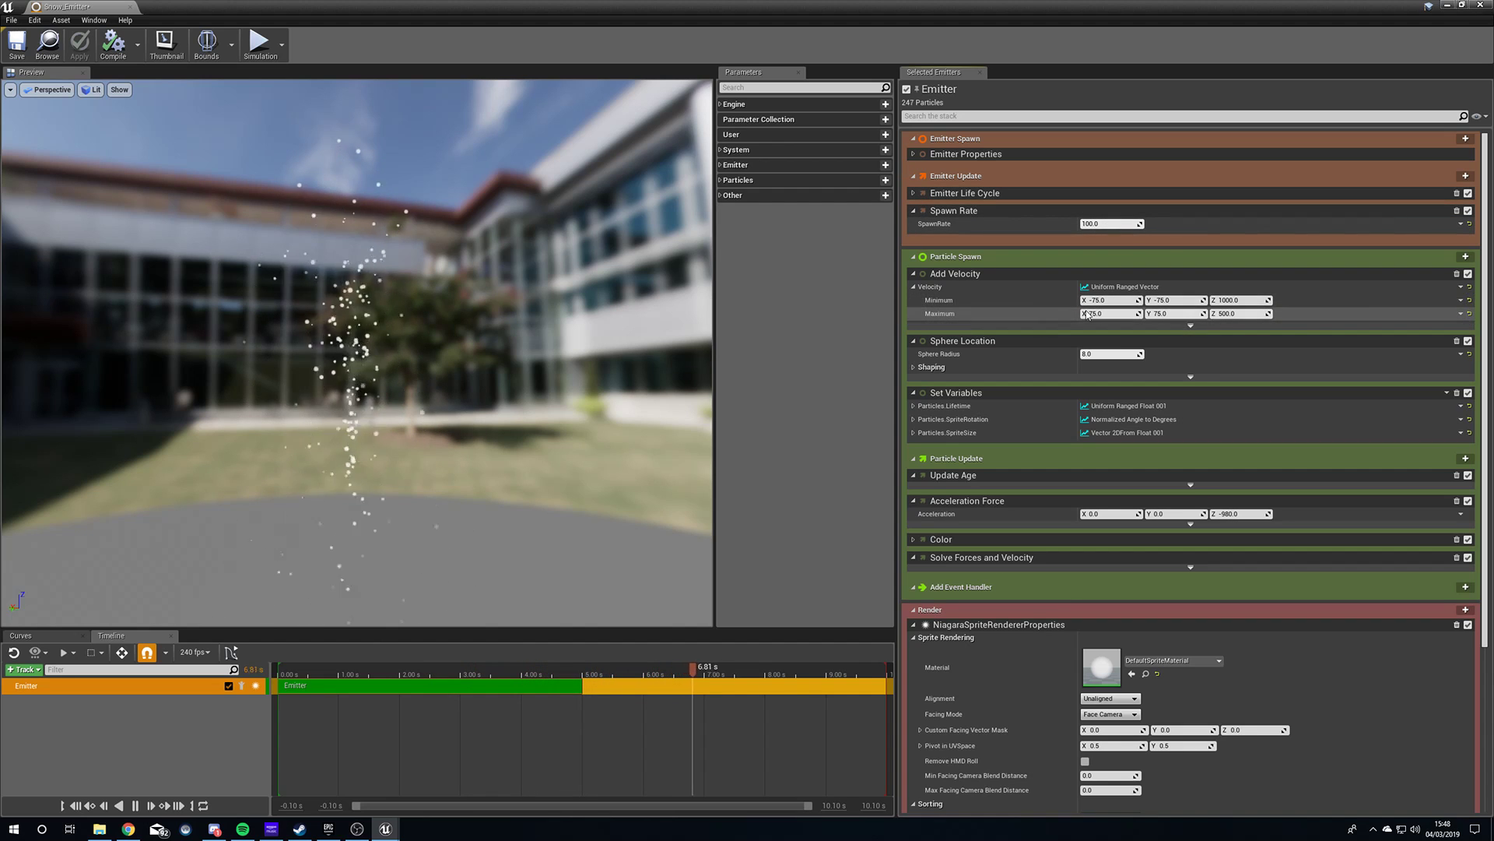
# Examine the minimum and maximum velocity ranges of the Add Velocity module against the particle preview.
pyautogui.moveTo(441, 375); pyautogui.dragTo(445, 380)
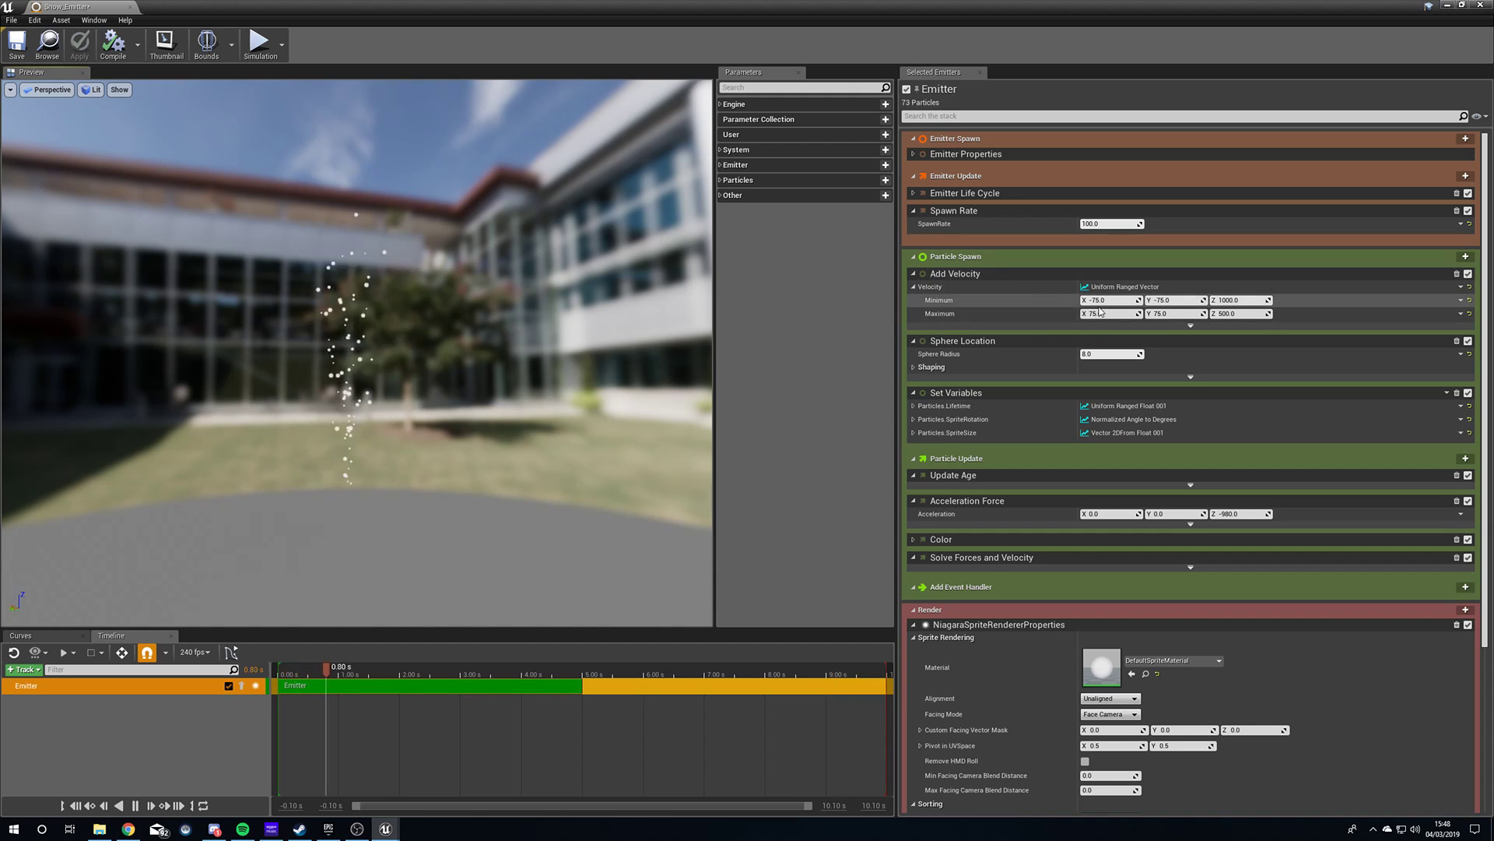
pyautogui.click(1237, 300)
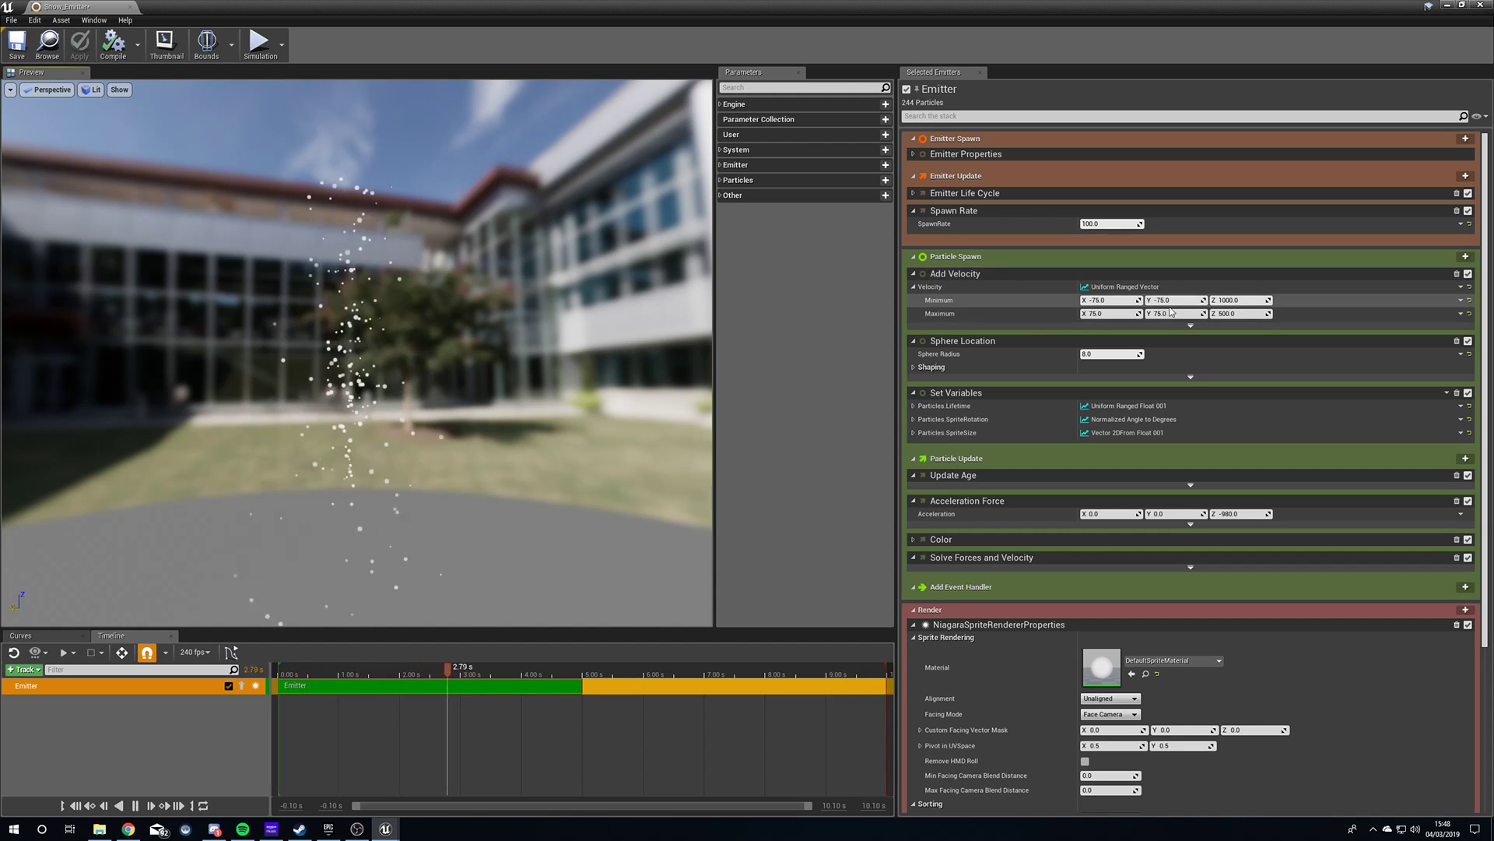
# Set the Add Velocity module's minimum Z to -1000 and maximum Z to -500, and expand its advanced settings.
pyautogui.click(1223, 299)
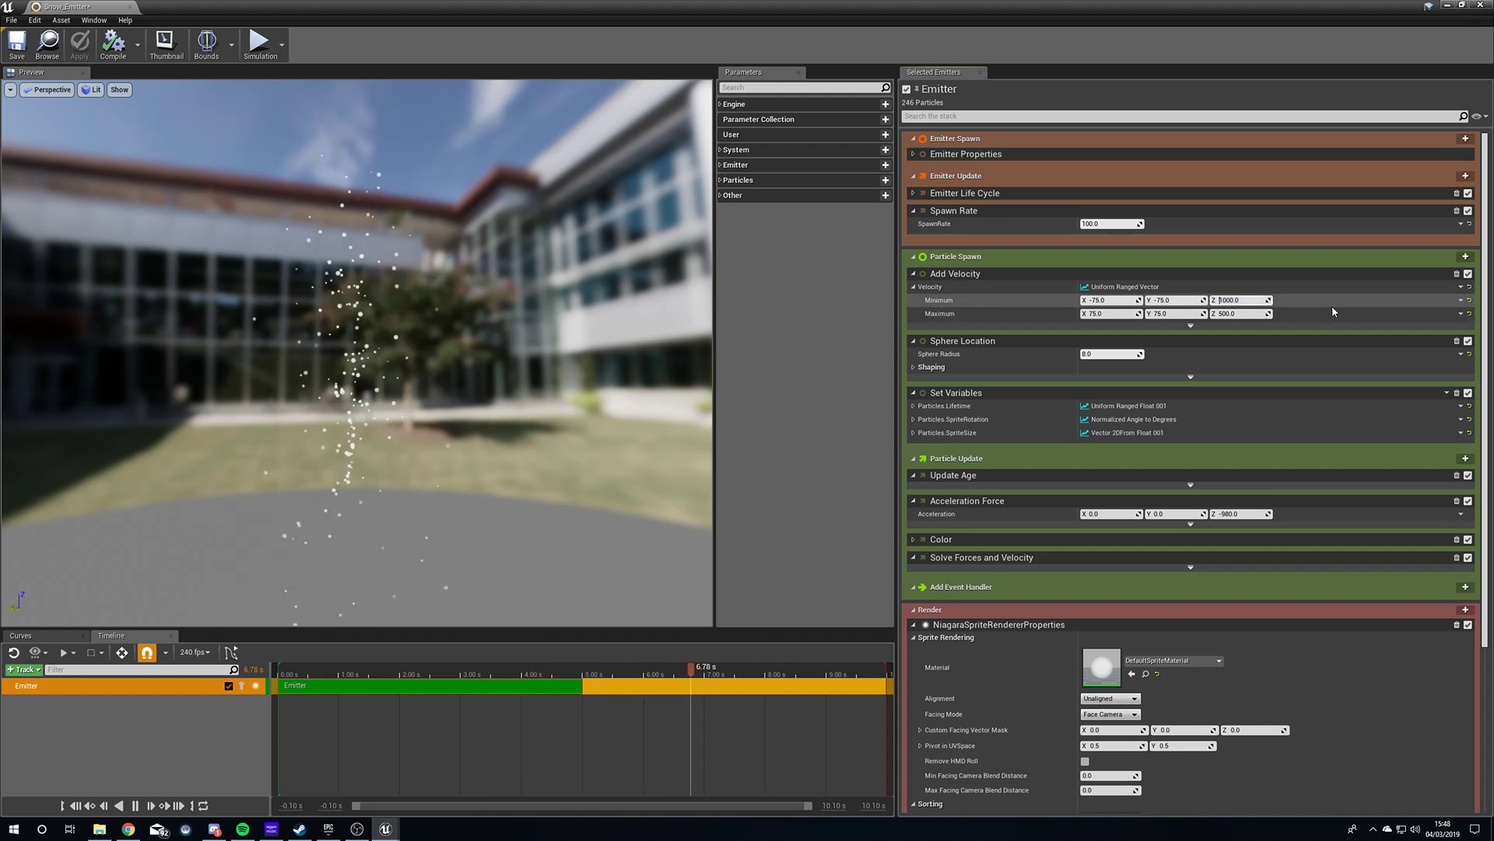
pyautogui.write('-')
pyautogui.press('Return')
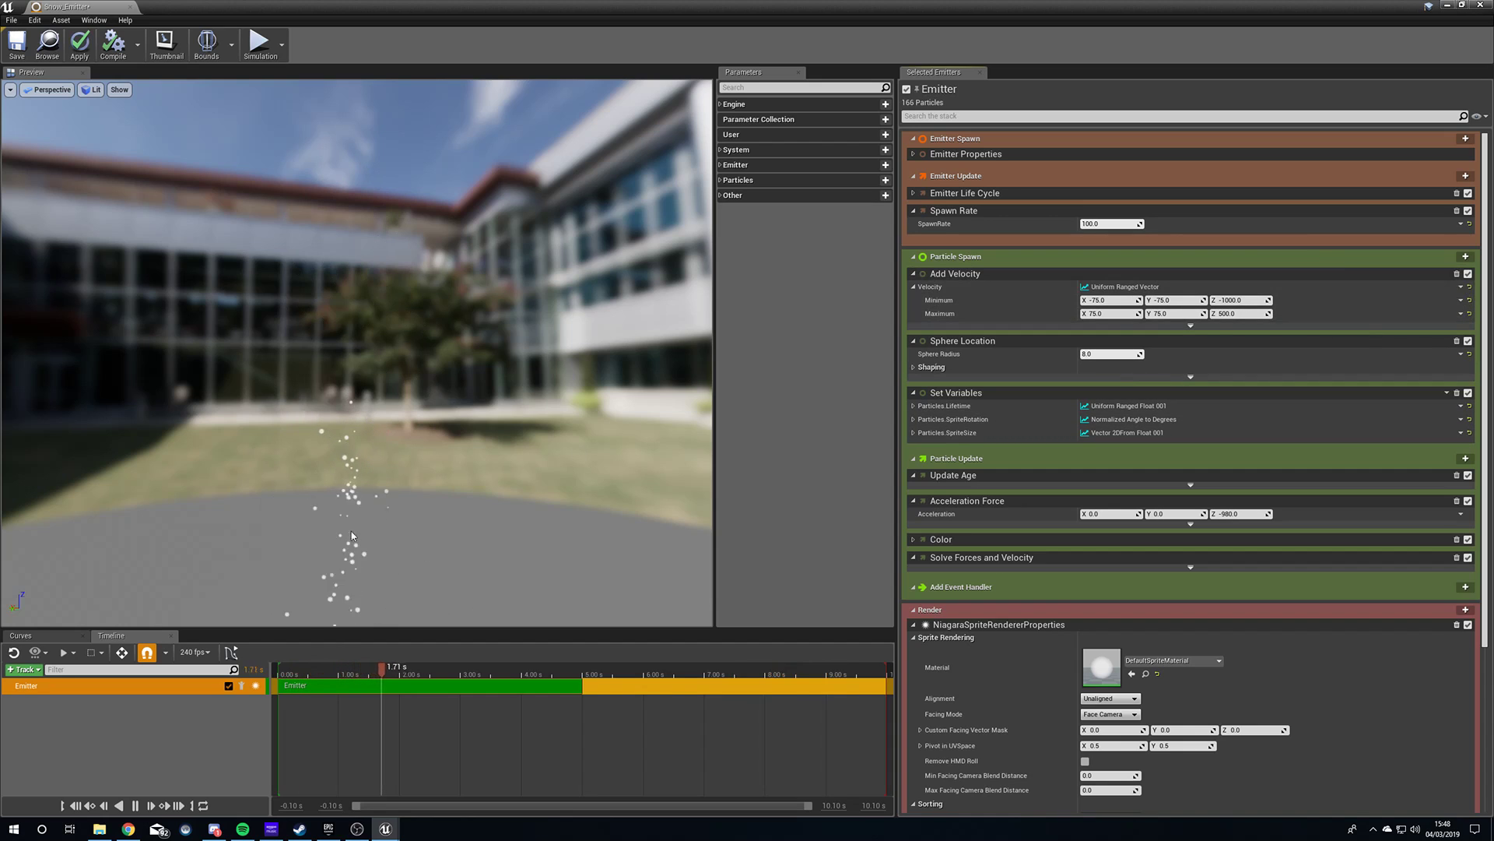
pyautogui.click(1222, 314)
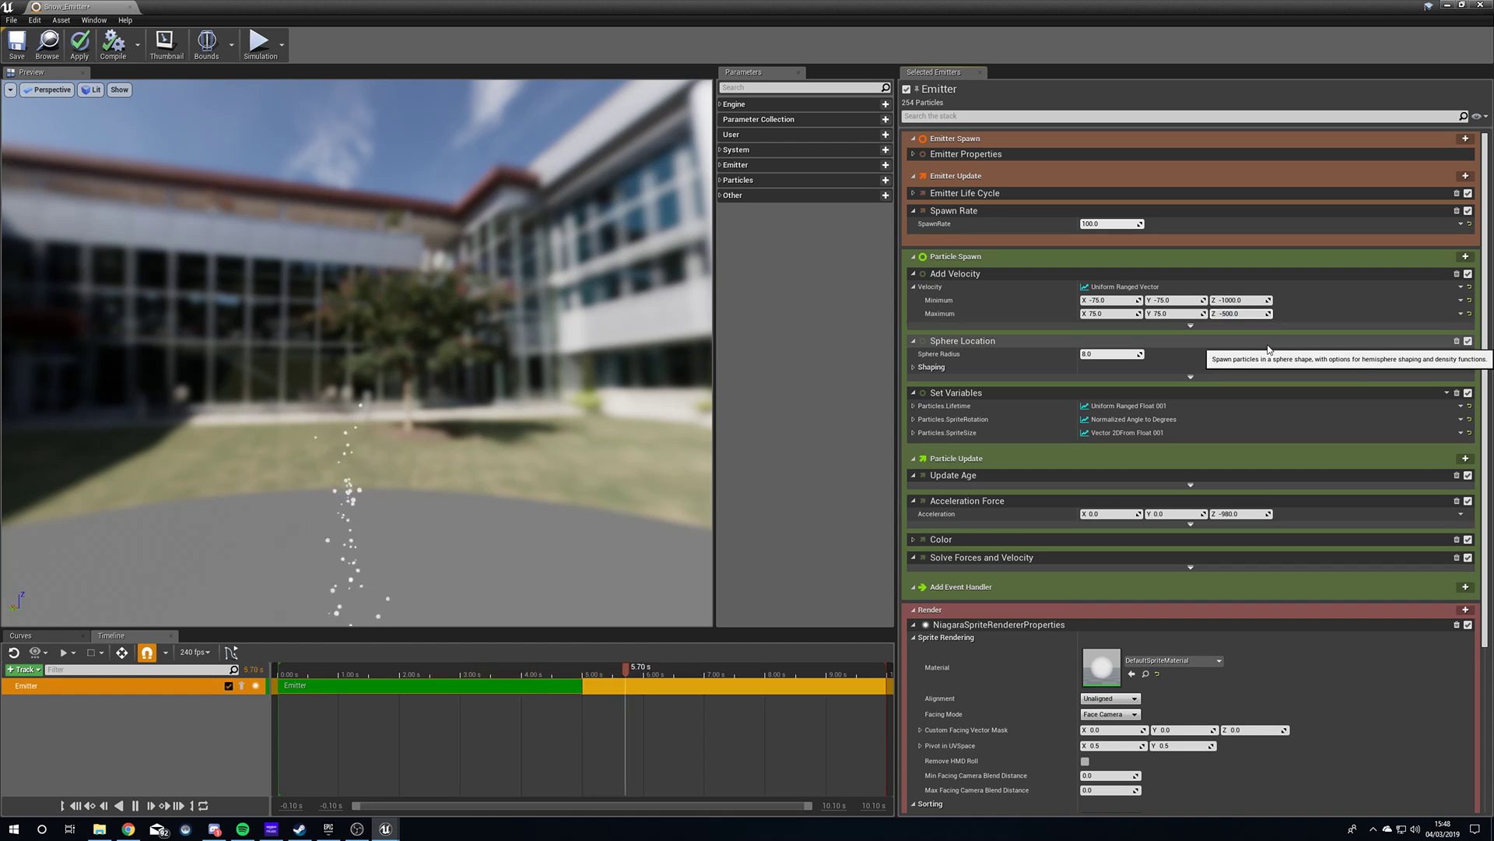
pyautogui.click(1361, 327)
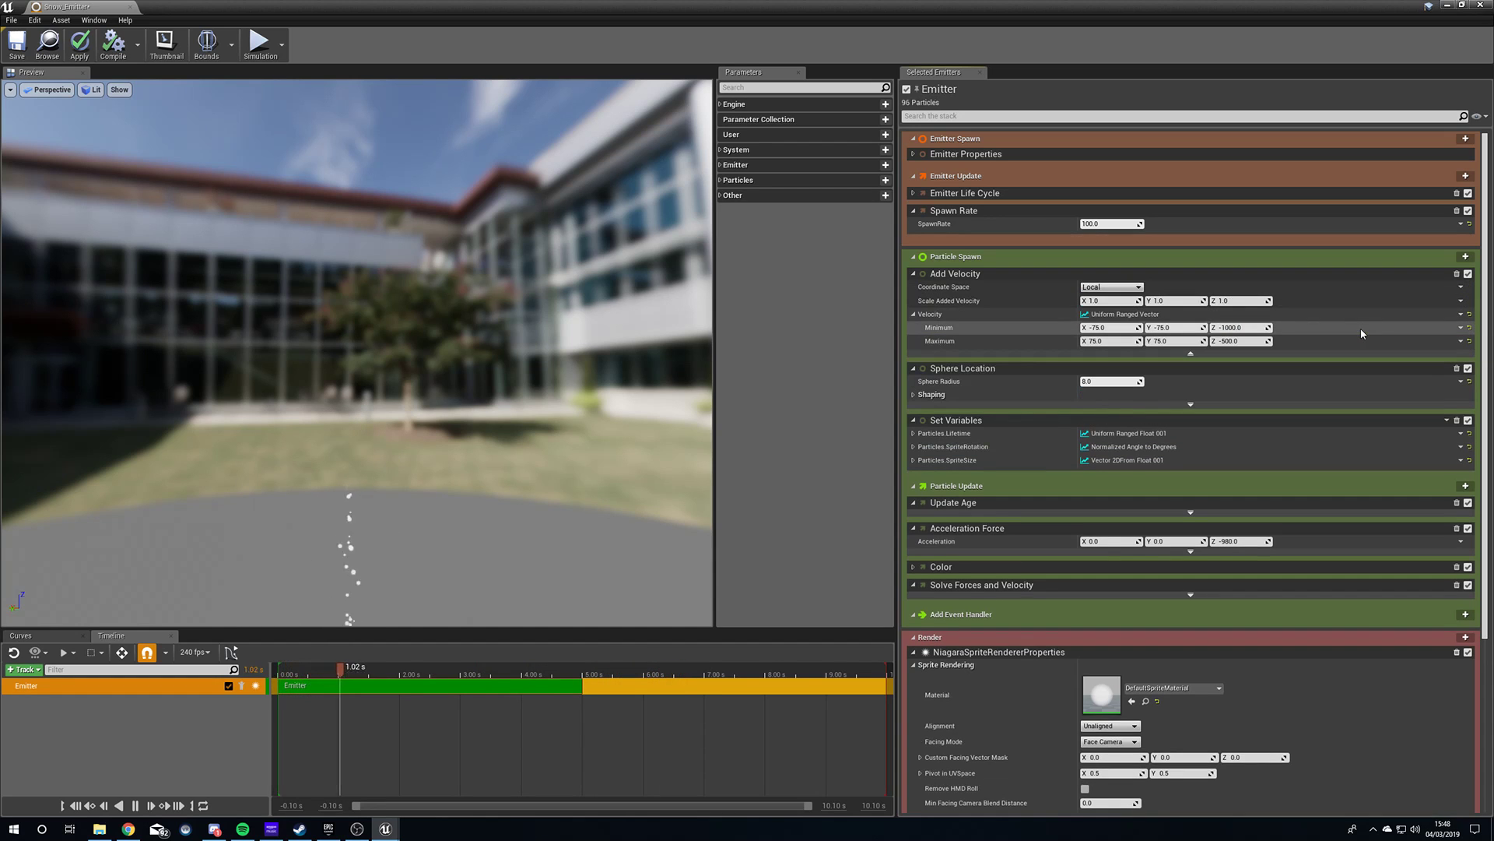
# Widen the particle spawn area by setting the Sphere Location radius to 2500.
pyautogui.moveTo(389, 495); pyautogui.dragTo(545, 483)
pyautogui.moveTo(296, 467); pyautogui.dragTo(172, 390)
pyautogui.moveTo(493, 310); pyautogui.dragTo(489, 366)
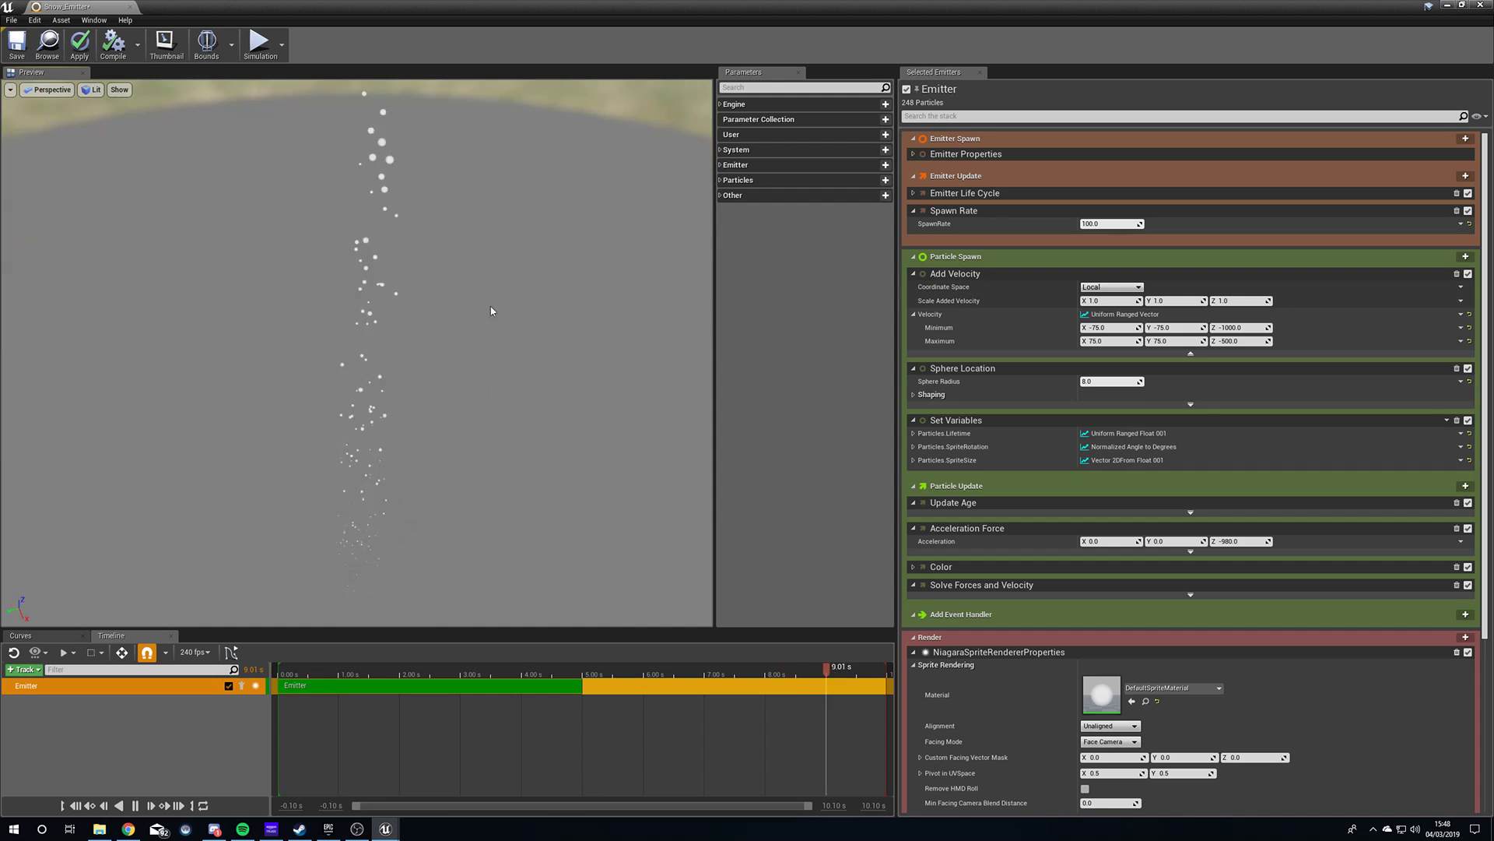
pyautogui.moveTo(494, 310)
pyautogui.mouseDown()
pyautogui.moveTo(494, 335)
pyautogui.moveTo(494, 284)
pyautogui.mouseUp()
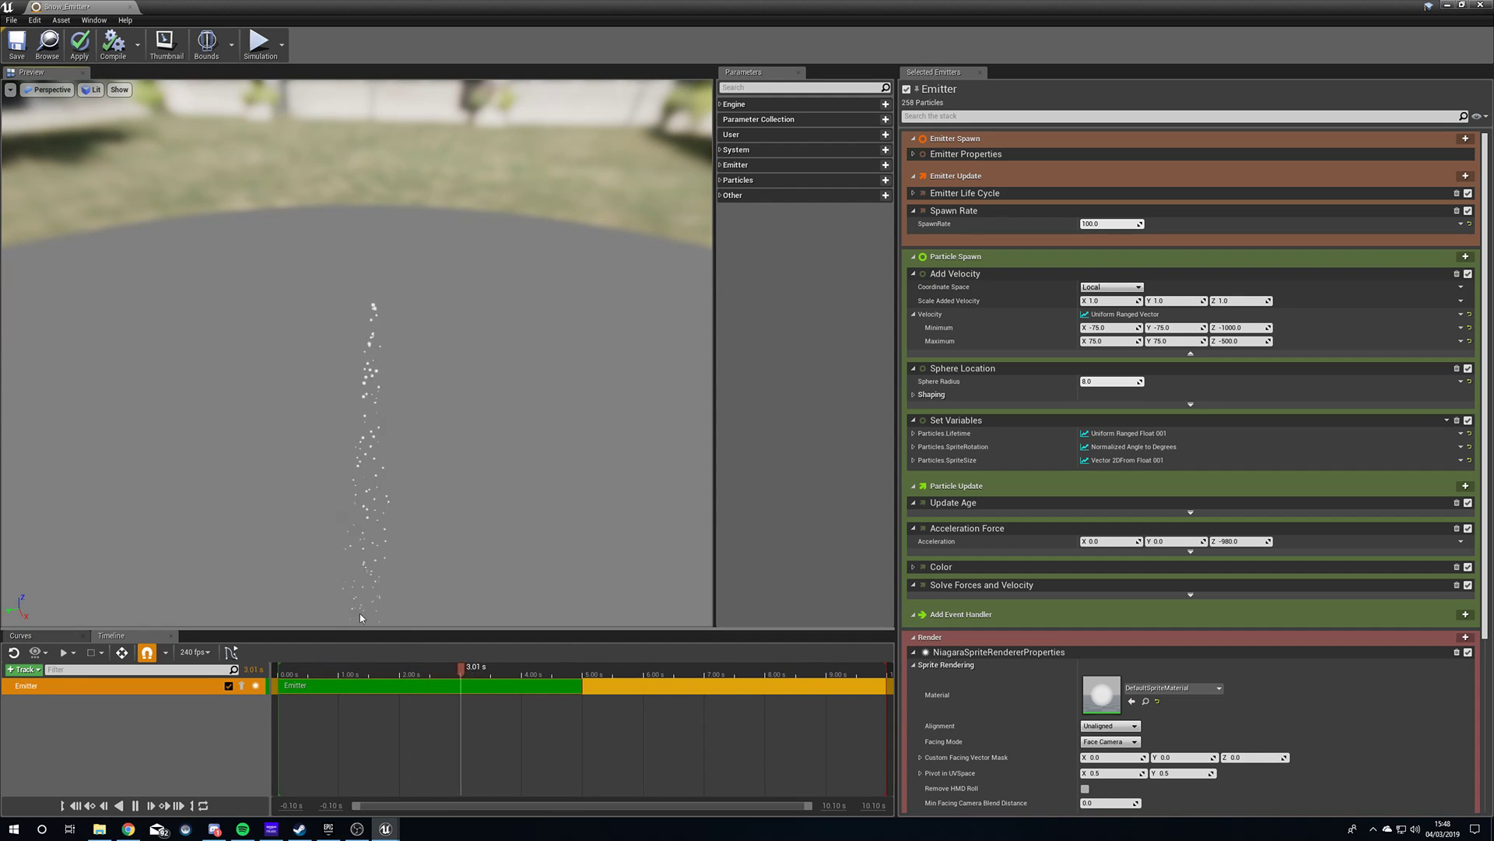
pyautogui.moveTo(467, 296)
pyautogui.mouseDown()
pyautogui.moveTo(436, 299)
pyautogui.moveTo(499, 296)
pyautogui.moveTo(475, 350)
pyautogui.moveTo(470, 272)
pyautogui.mouseUp()
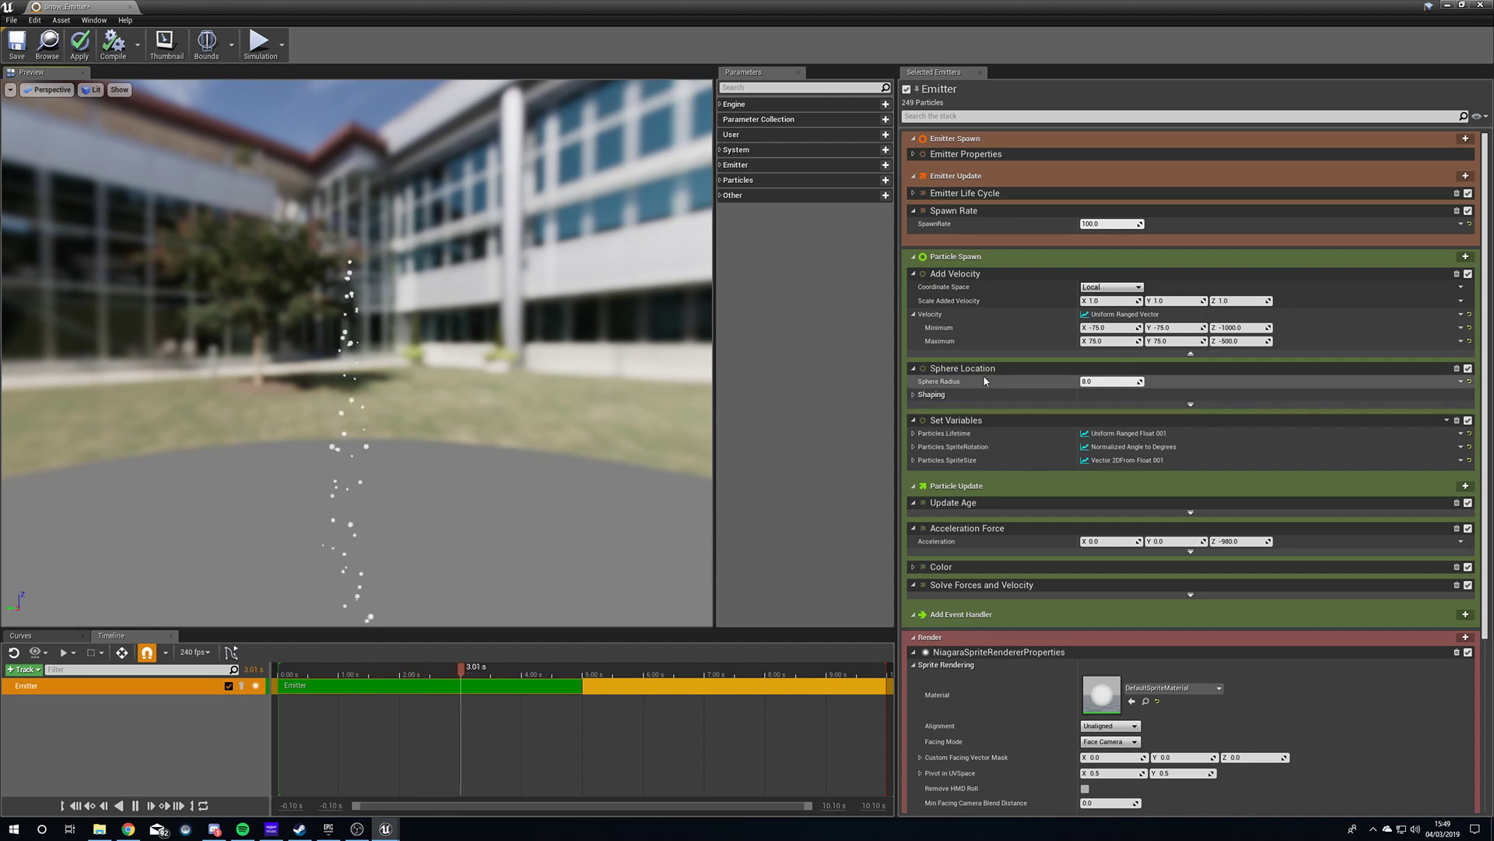
pyautogui.moveTo(1109, 381); pyautogui.dragTo(1168, 382)
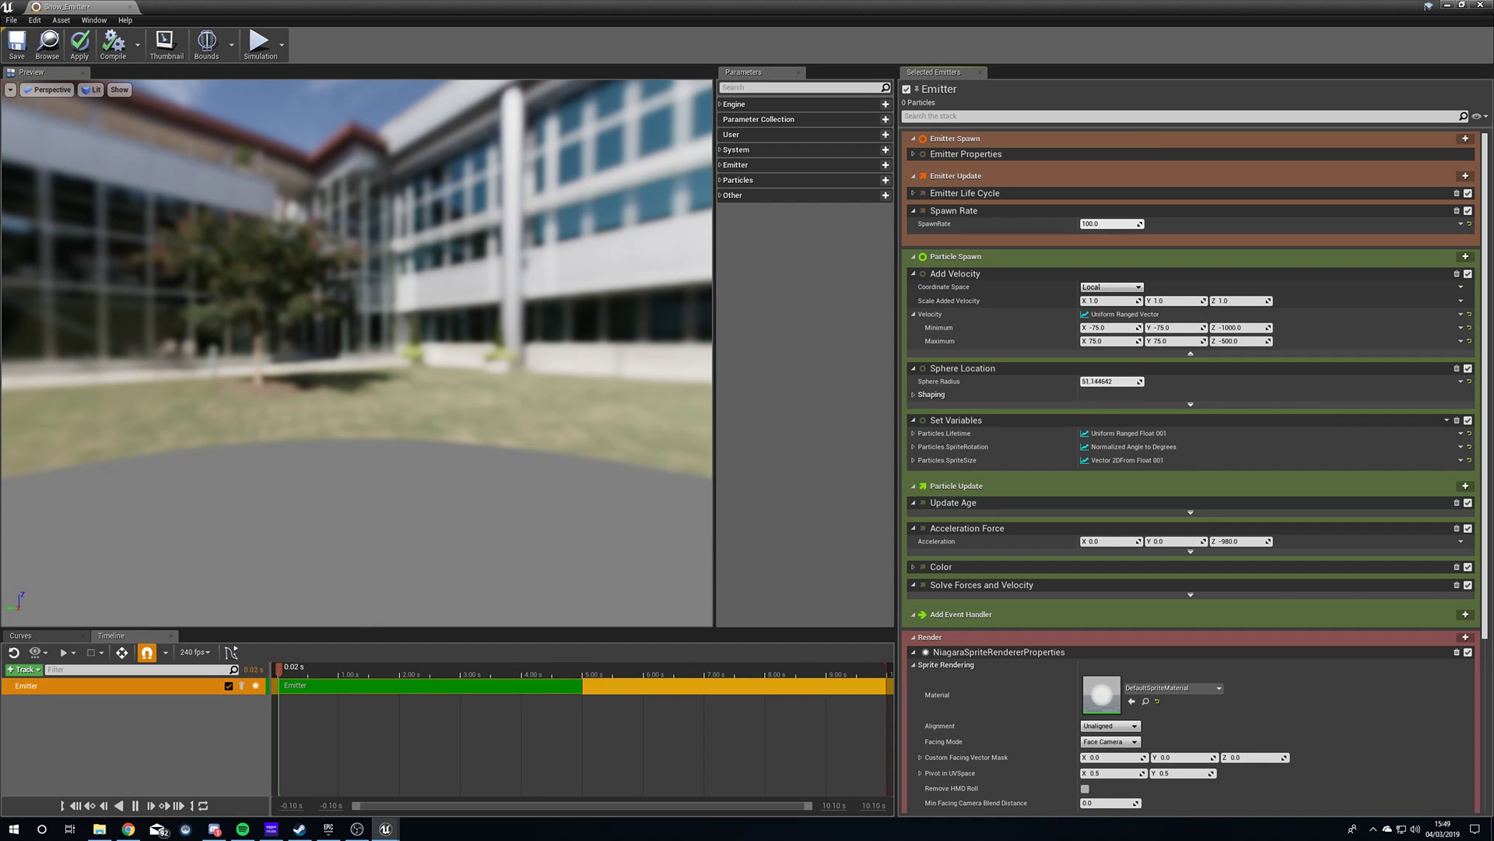
pyautogui.moveTo(1109, 381); pyautogui.dragTo(1167, 381)
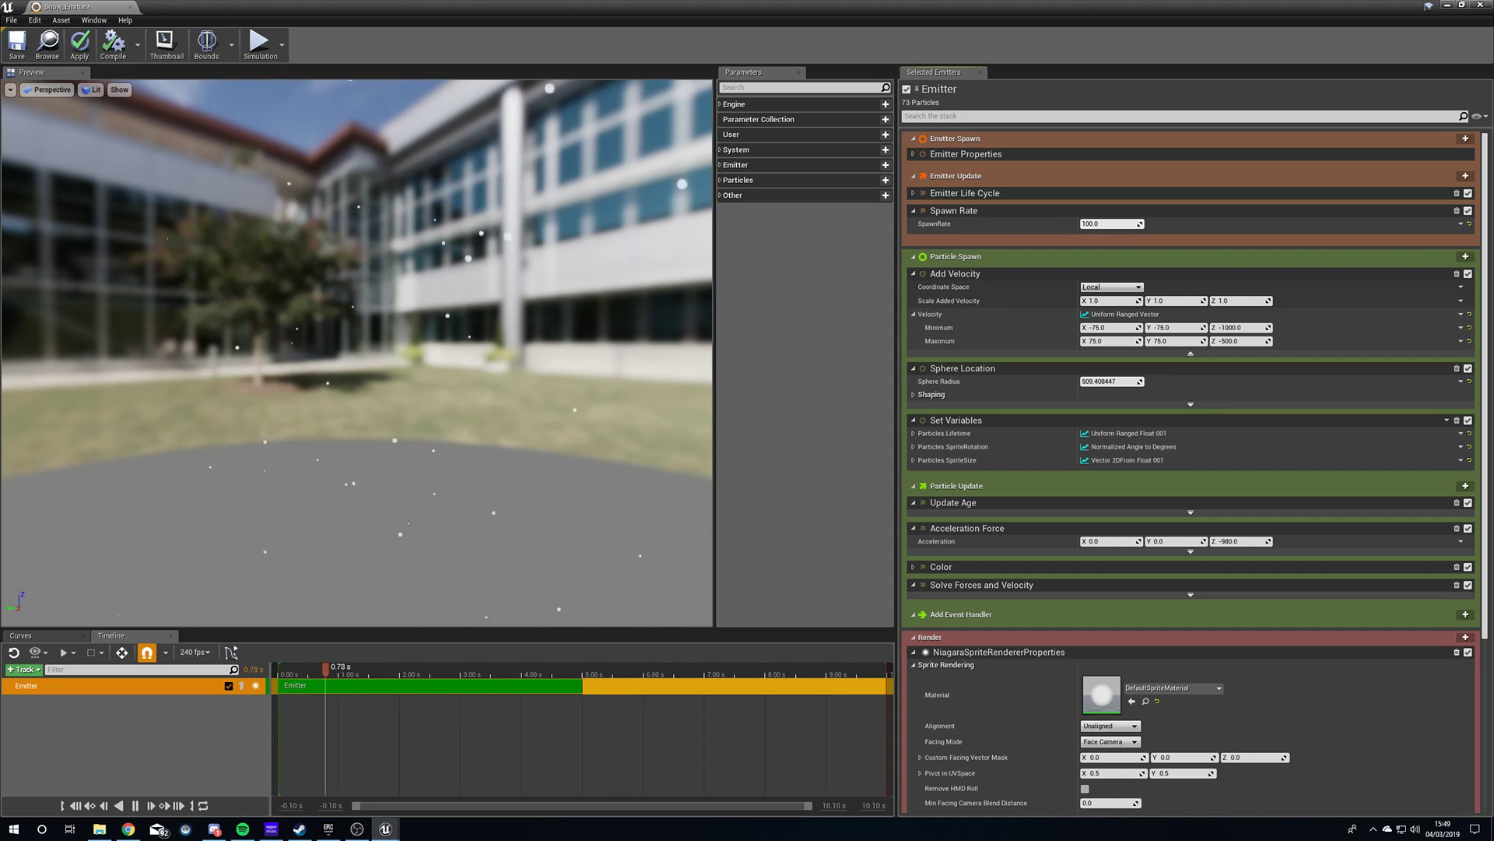
pyautogui.click(1109, 381)
pyautogui.write('2')
pyautogui.press('Return')
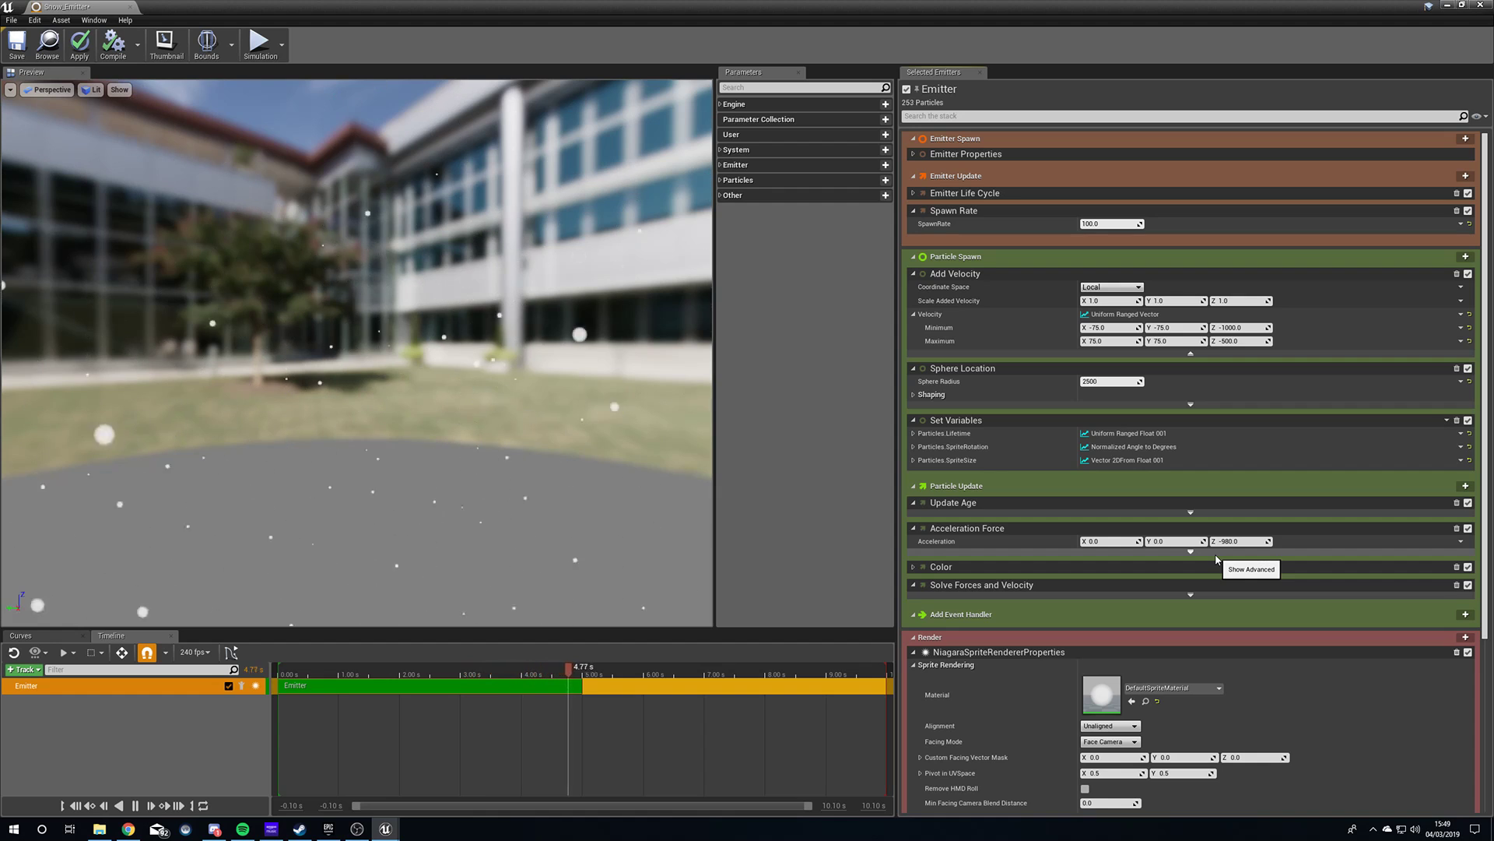
pyautogui.write('500')
pyautogui.press('Return')
# Set the emitter's spawn rate to 2500 and the Acceleration Force's Z value to -50.
pyautogui.moveTo(467, 350)
pyautogui.mouseDown()
pyautogui.moveTo(404, 350)
pyautogui.moveTo(459, 420)
pyautogui.moveTo(592, 354)
pyautogui.moveTo(560, 366)
pyautogui.moveTo(458, 351)
pyautogui.mouseUp()
pyautogui.click(1105, 224)
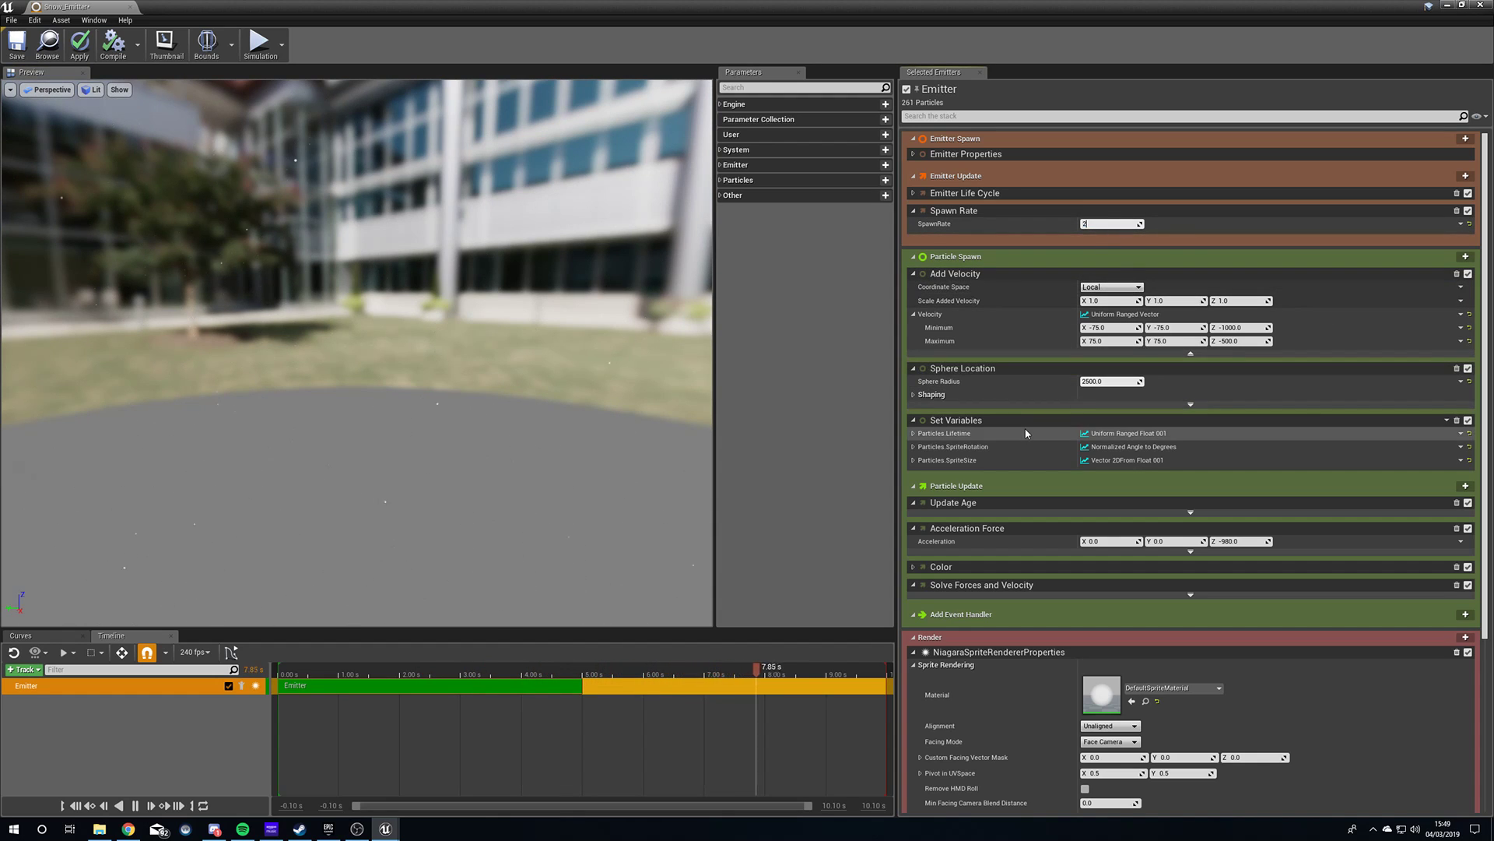
pyautogui.write('2500')
pyautogui.press('Return')
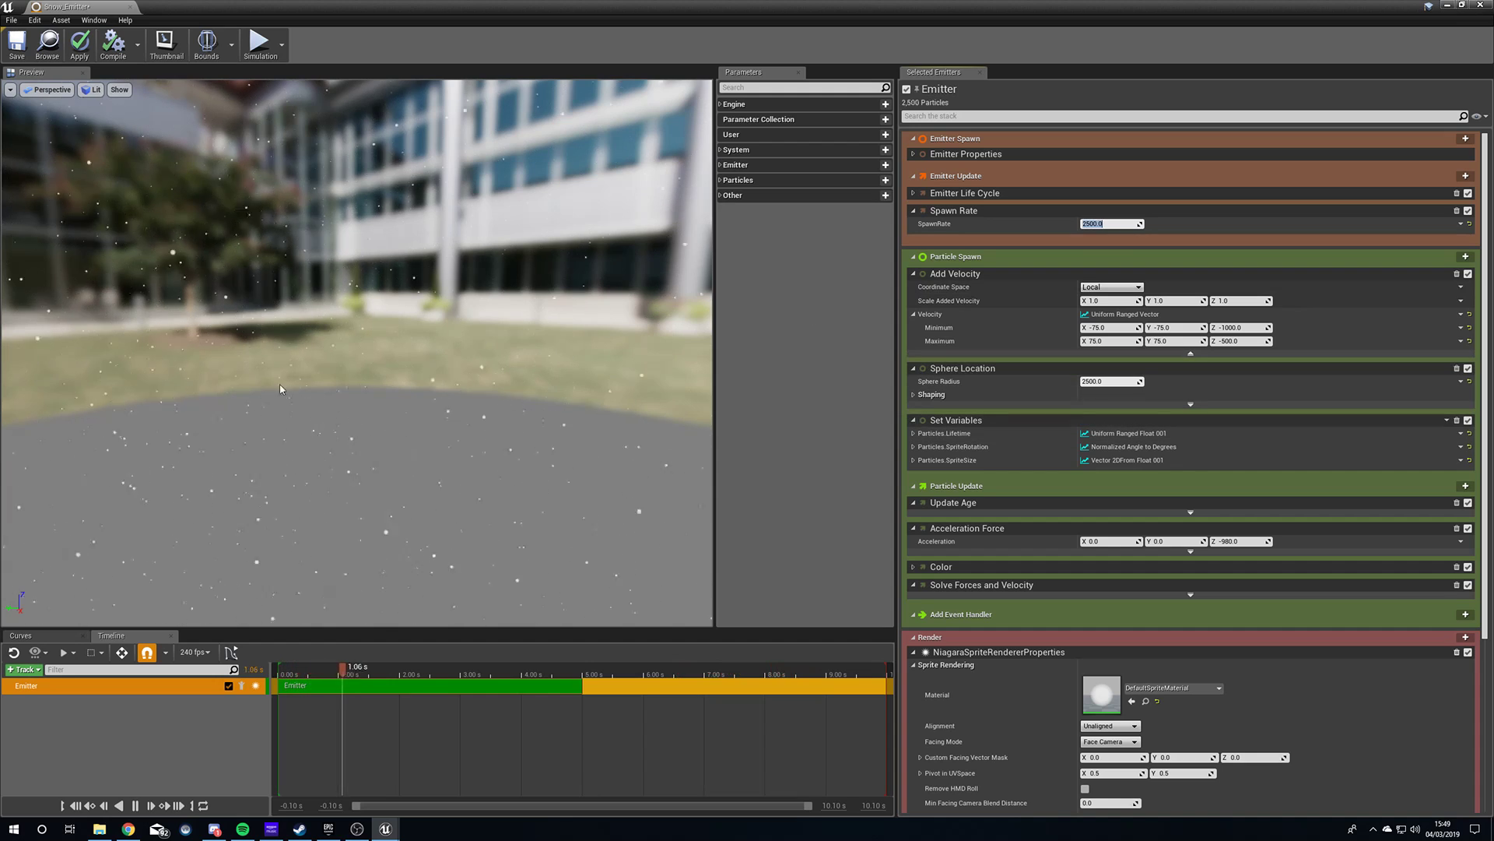
pyautogui.moveTo(542, 428)
pyautogui.mouseDown()
pyautogui.moveTo(514, 429)
pyautogui.moveTo(543, 428)
pyautogui.mouseUp()
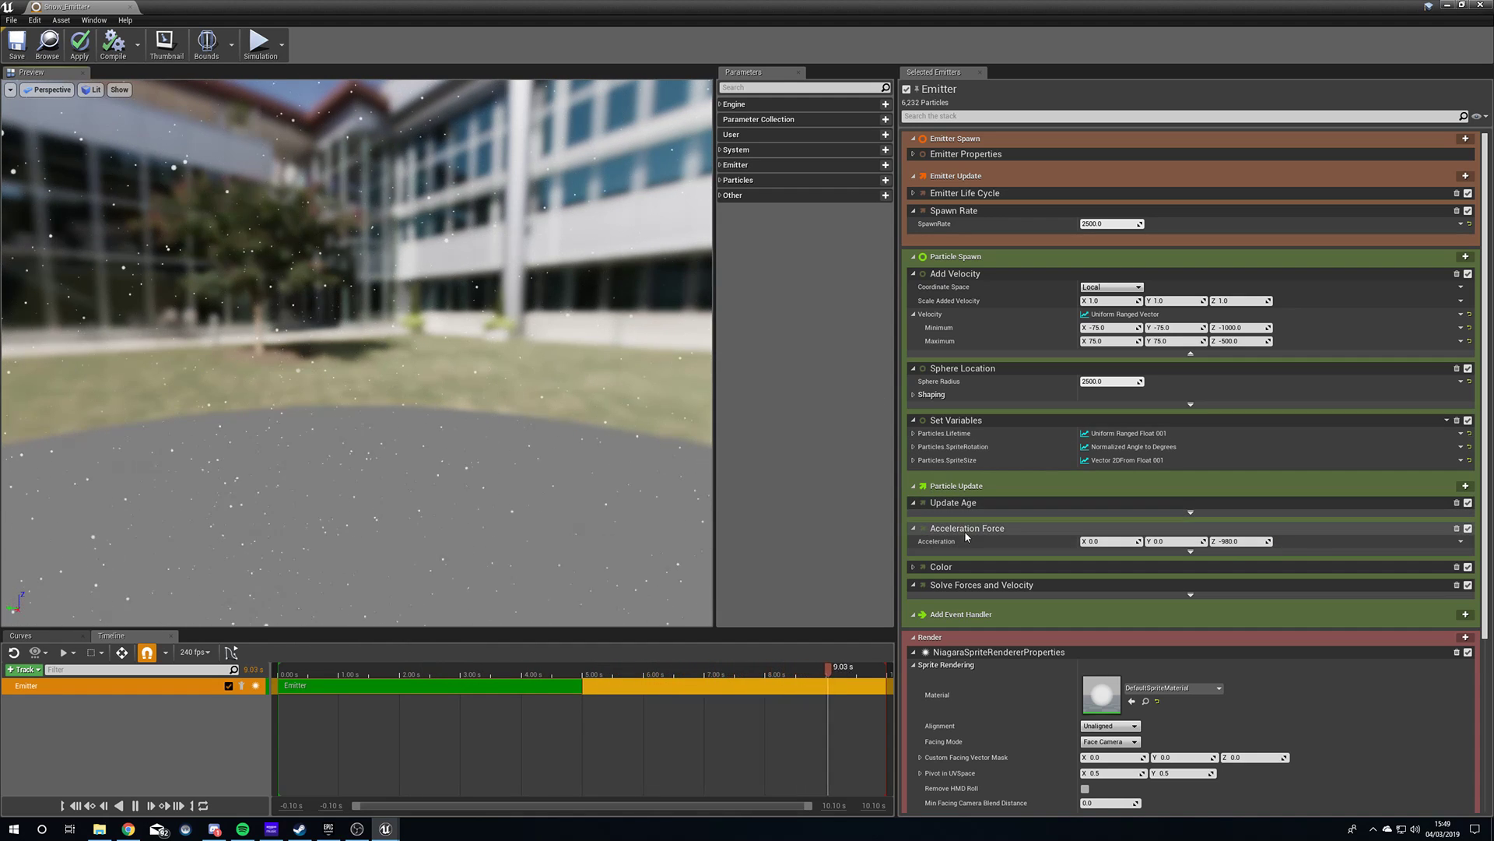
pyautogui.click(1226, 541)
pyautogui.write('-50')
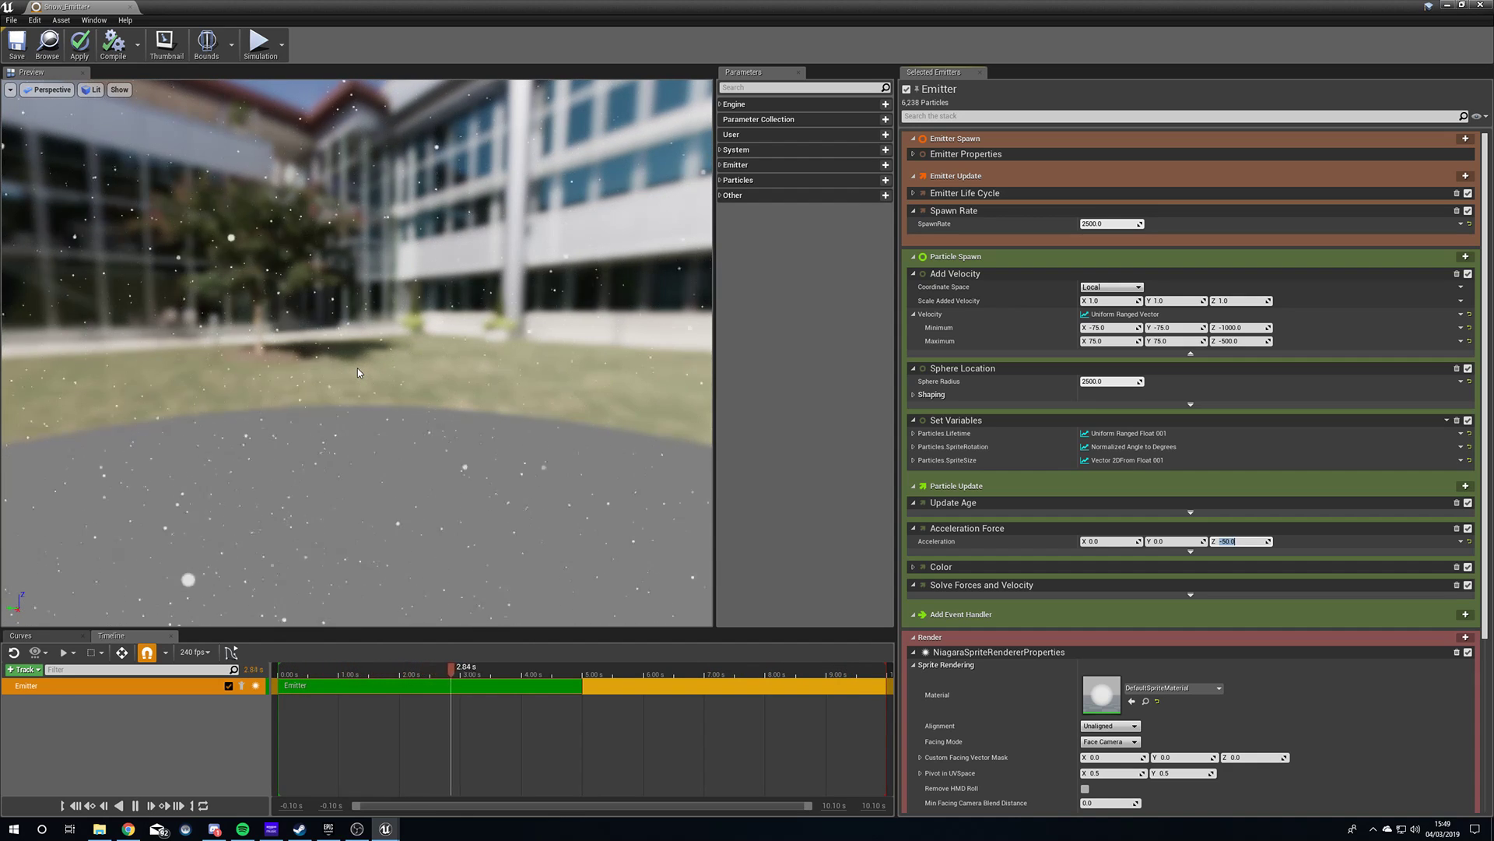
# Set the particle lifetime range to a minimum of 5 and a maximum of 10.
pyautogui.click(914, 434)
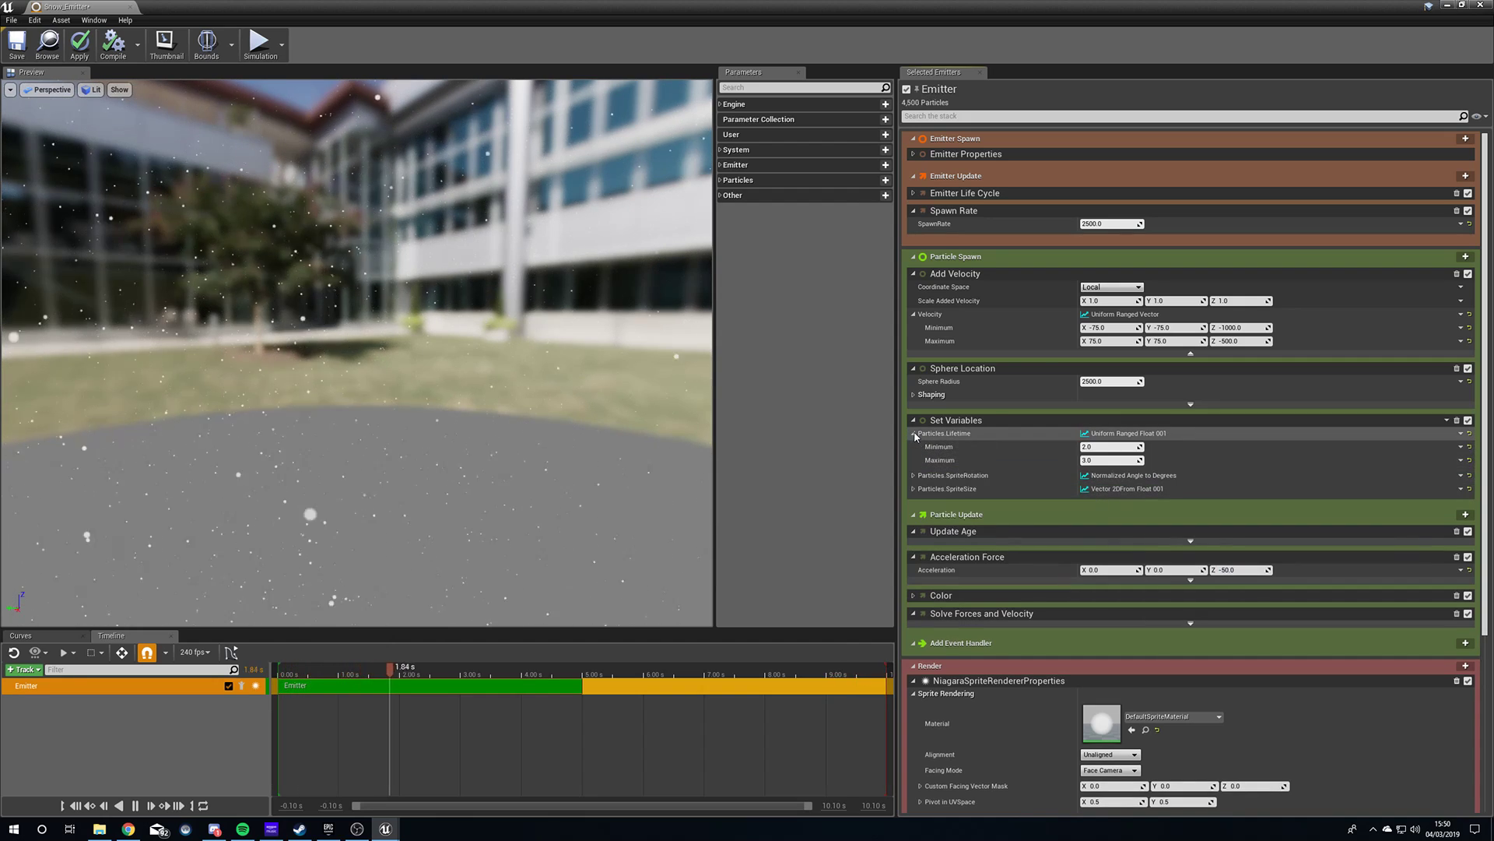
pyautogui.click(1111, 447)
pyautogui.write('5')
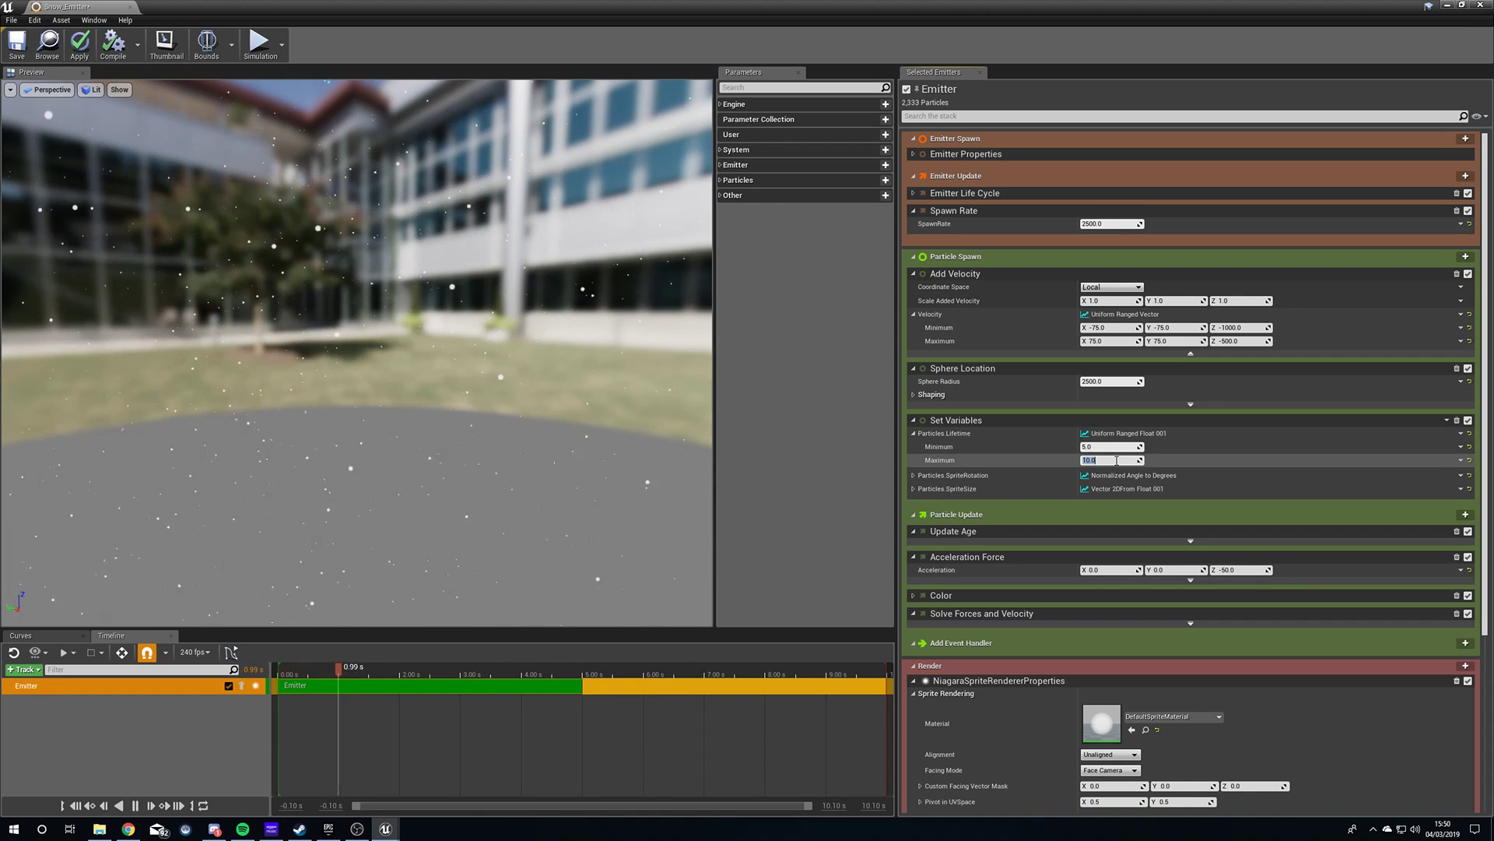
pyautogui.press('Return')
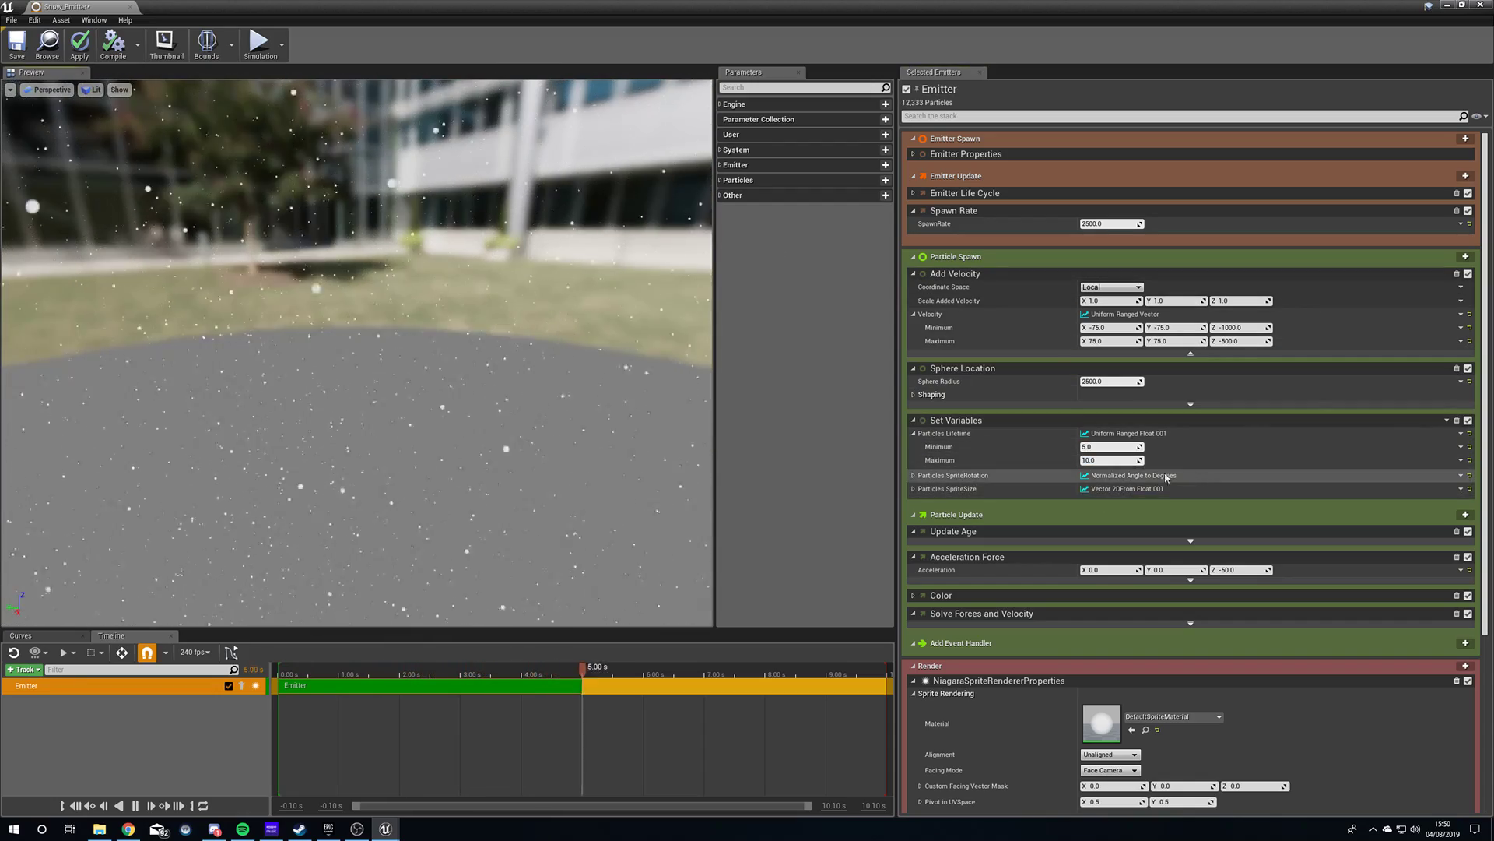
# Set the maximum particle sprite size to 4 and check the snowflakes in the preview.
pyautogui.click(913, 490)
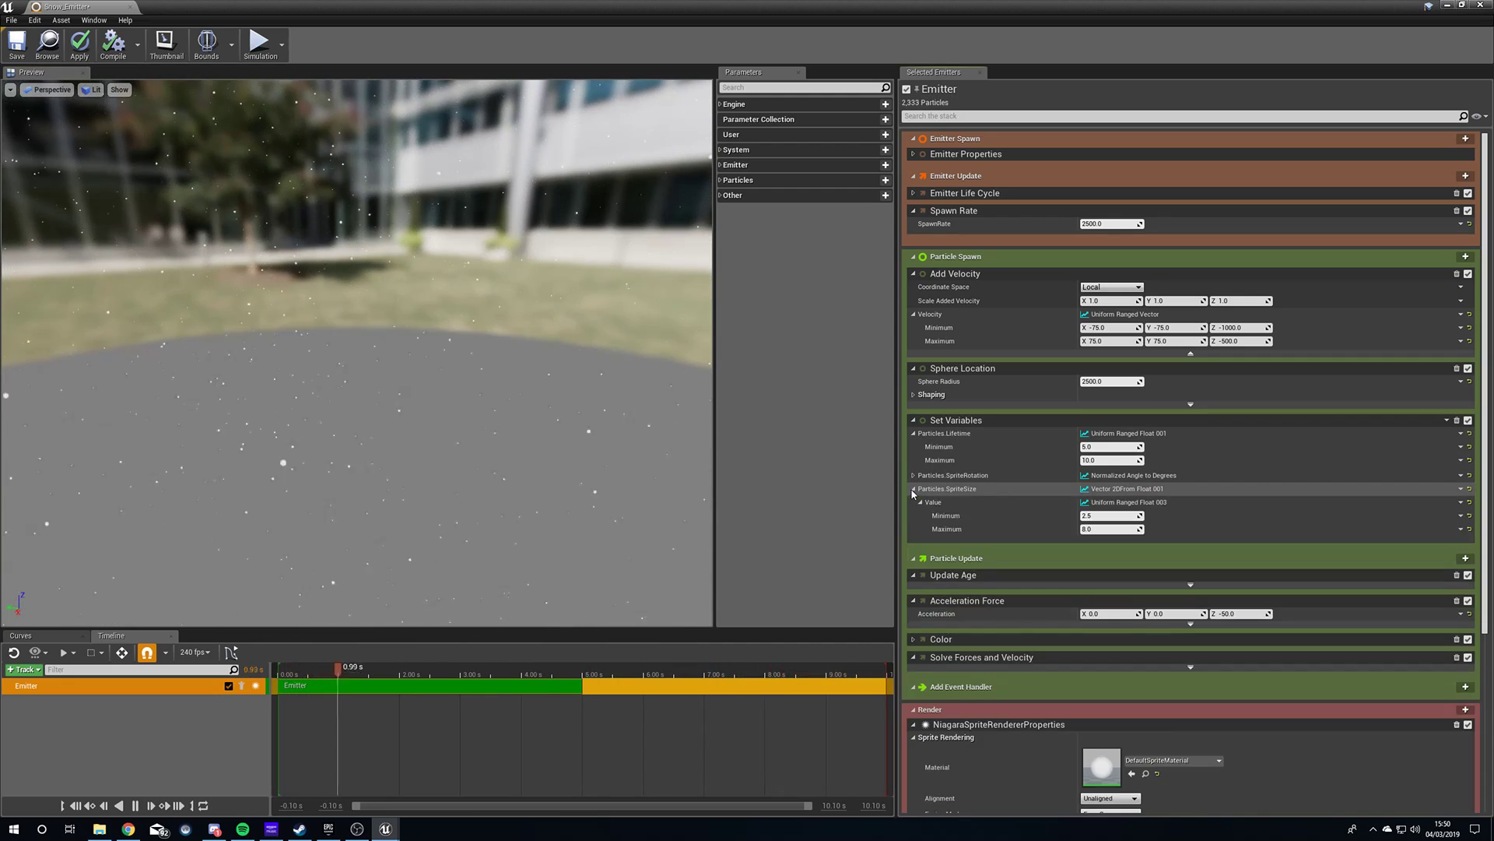
pyautogui.click(1110, 529)
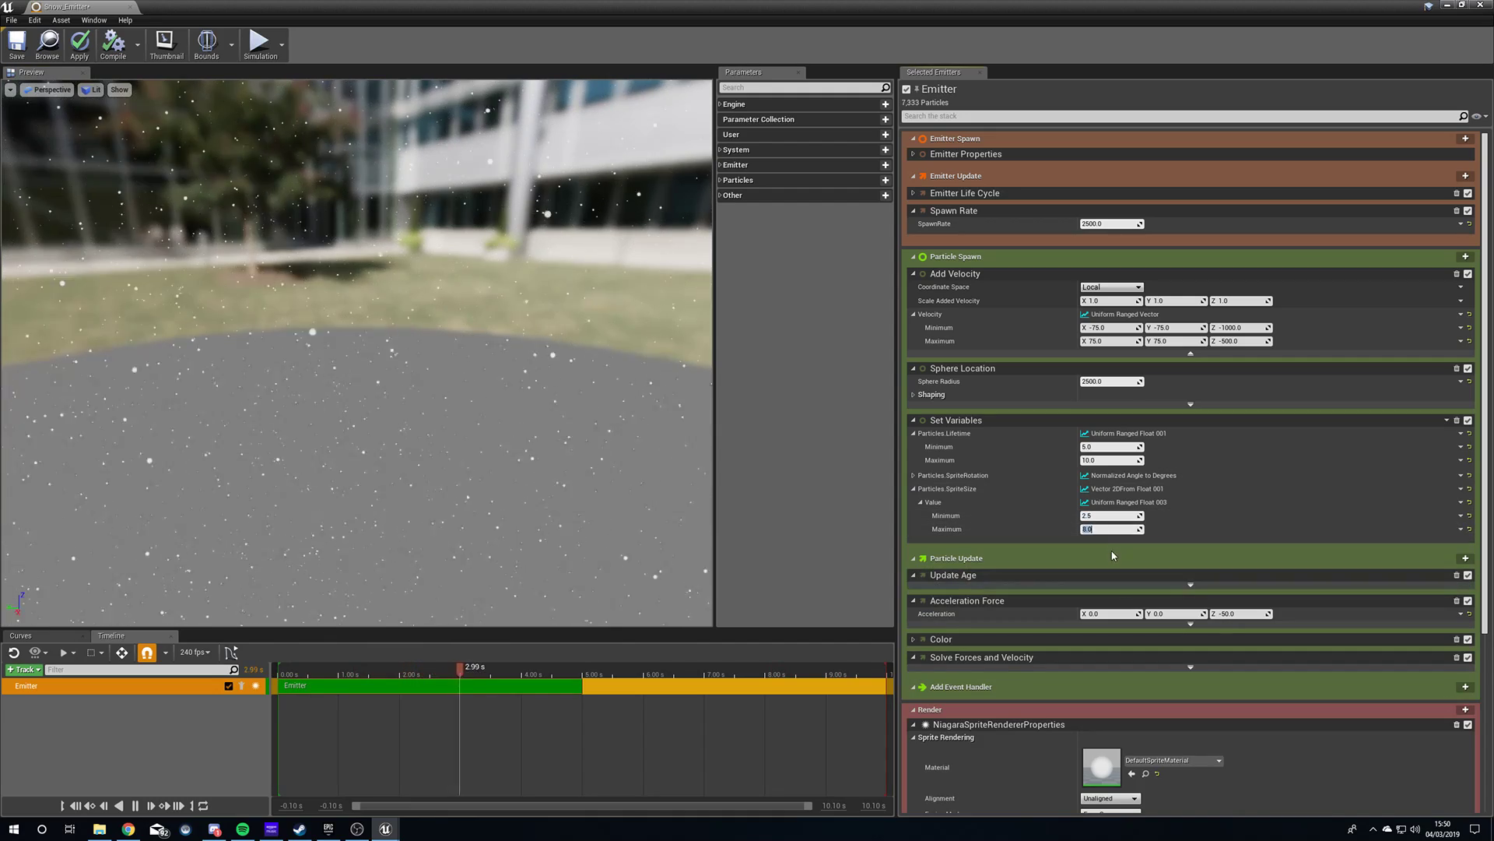
pyautogui.write('4')
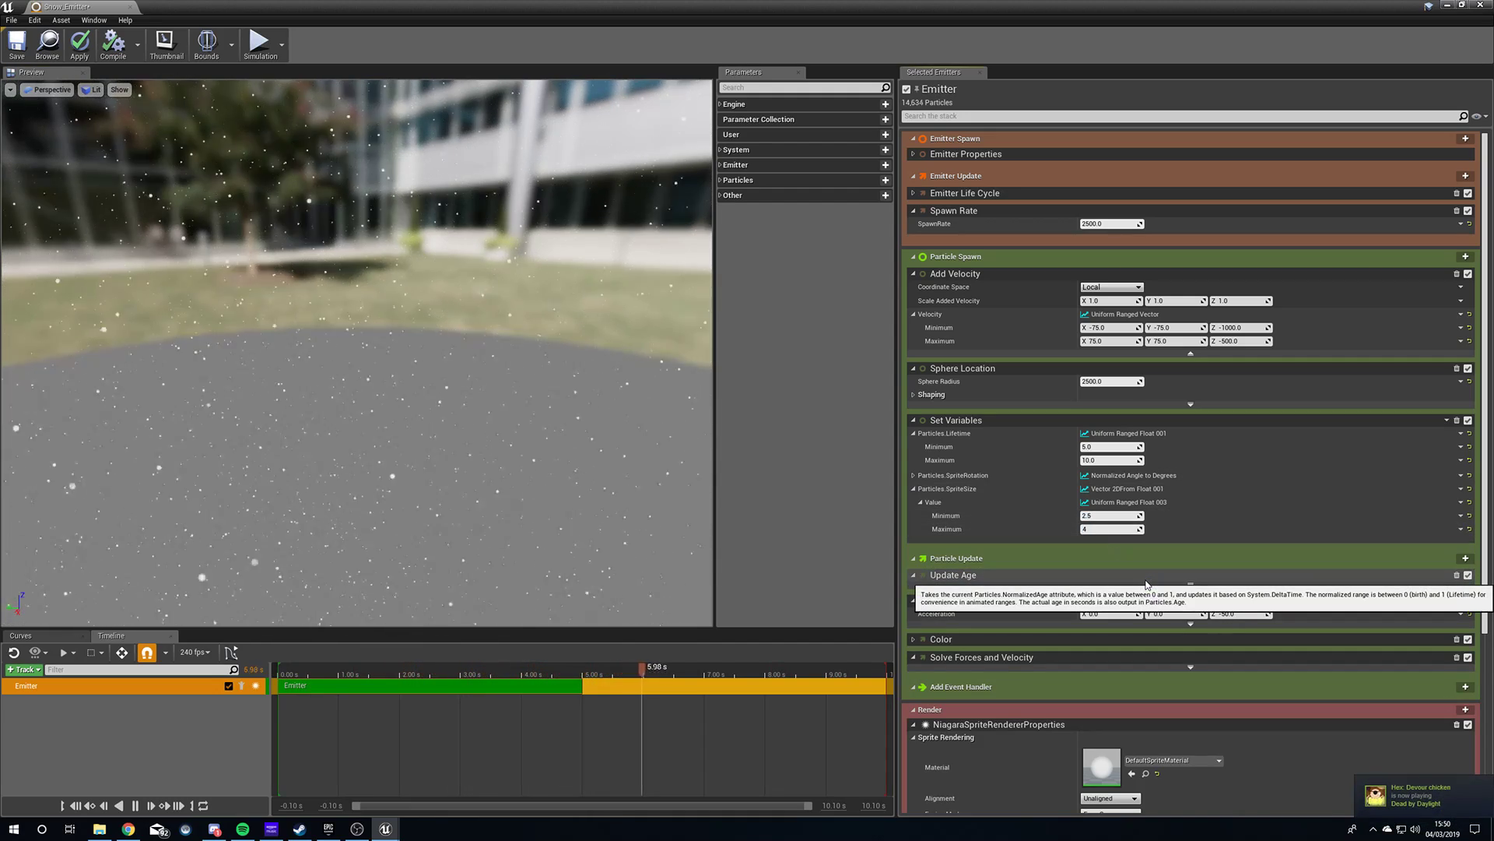
pyautogui.press('Return')
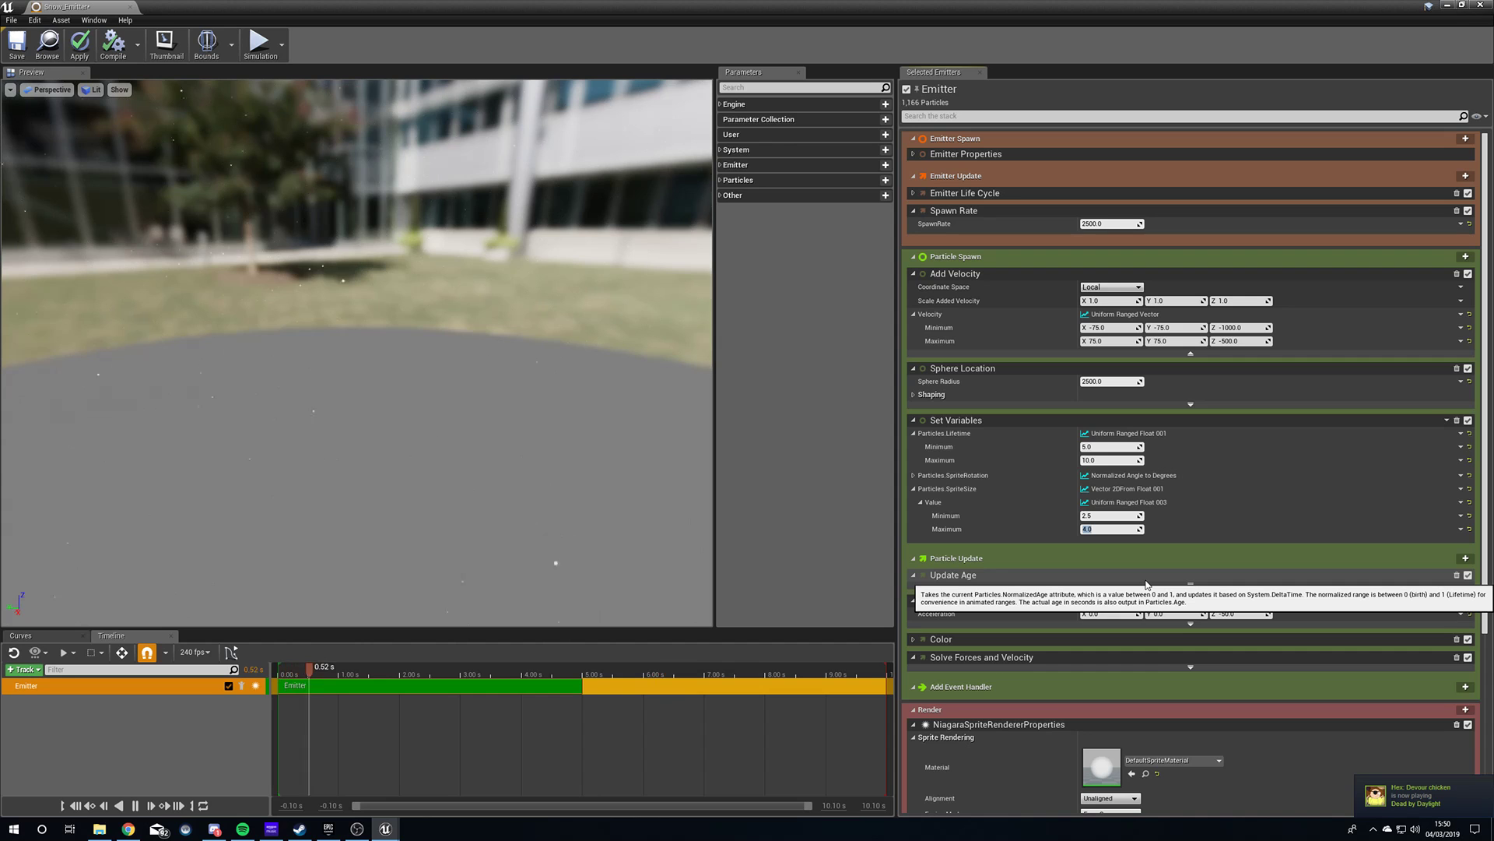
pyautogui.moveTo(365, 342); pyautogui.dragTo(397, 293)
pyautogui.moveTo(319, 435); pyautogui.dragTo(319, 436)
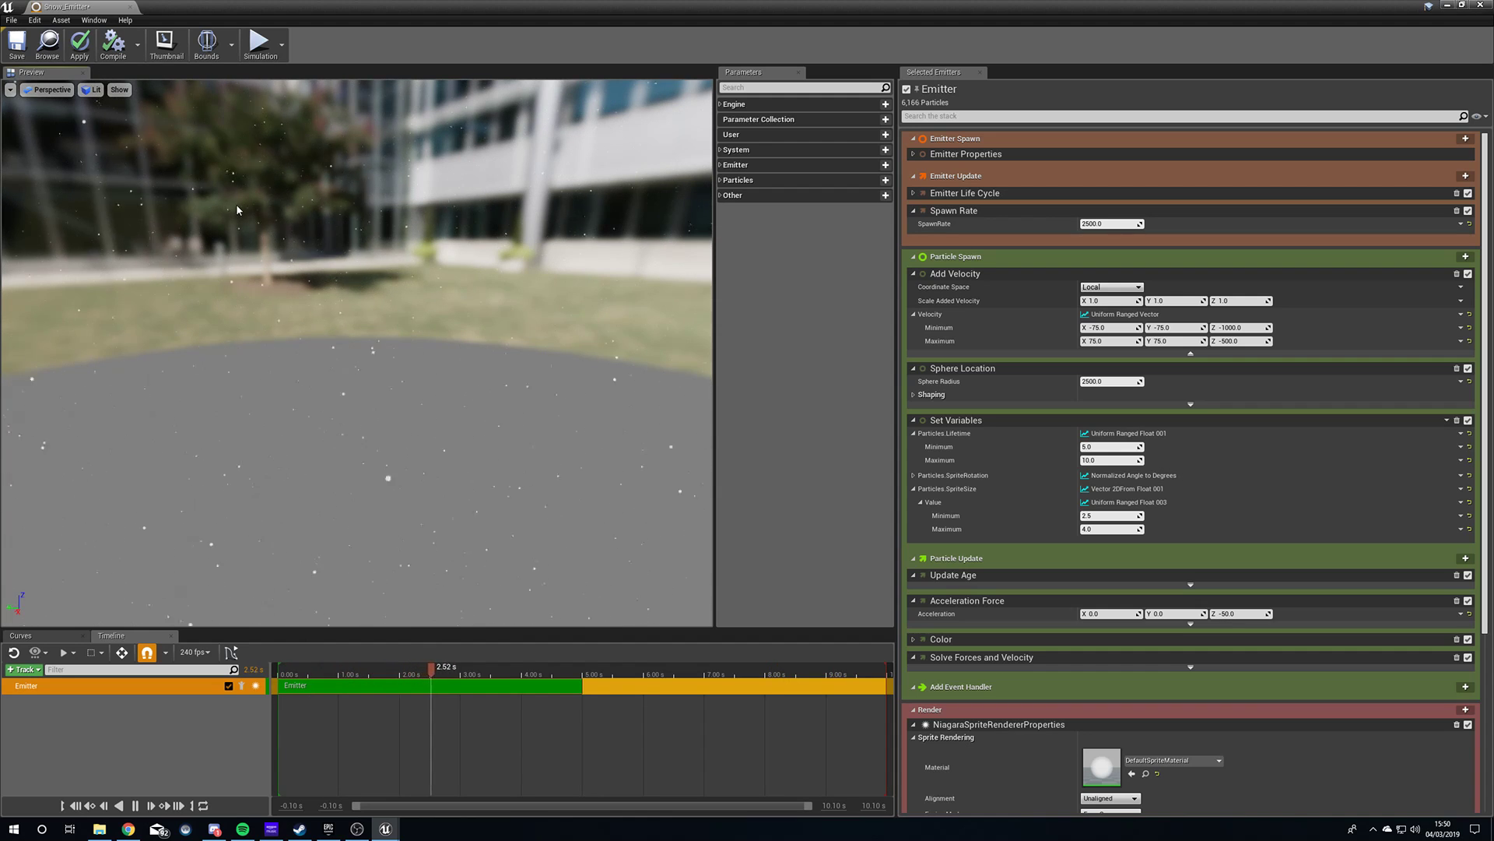
# Apply the emitter changes and view the snowfall around the stairs and character in the level.
pyautogui.click(80, 46)
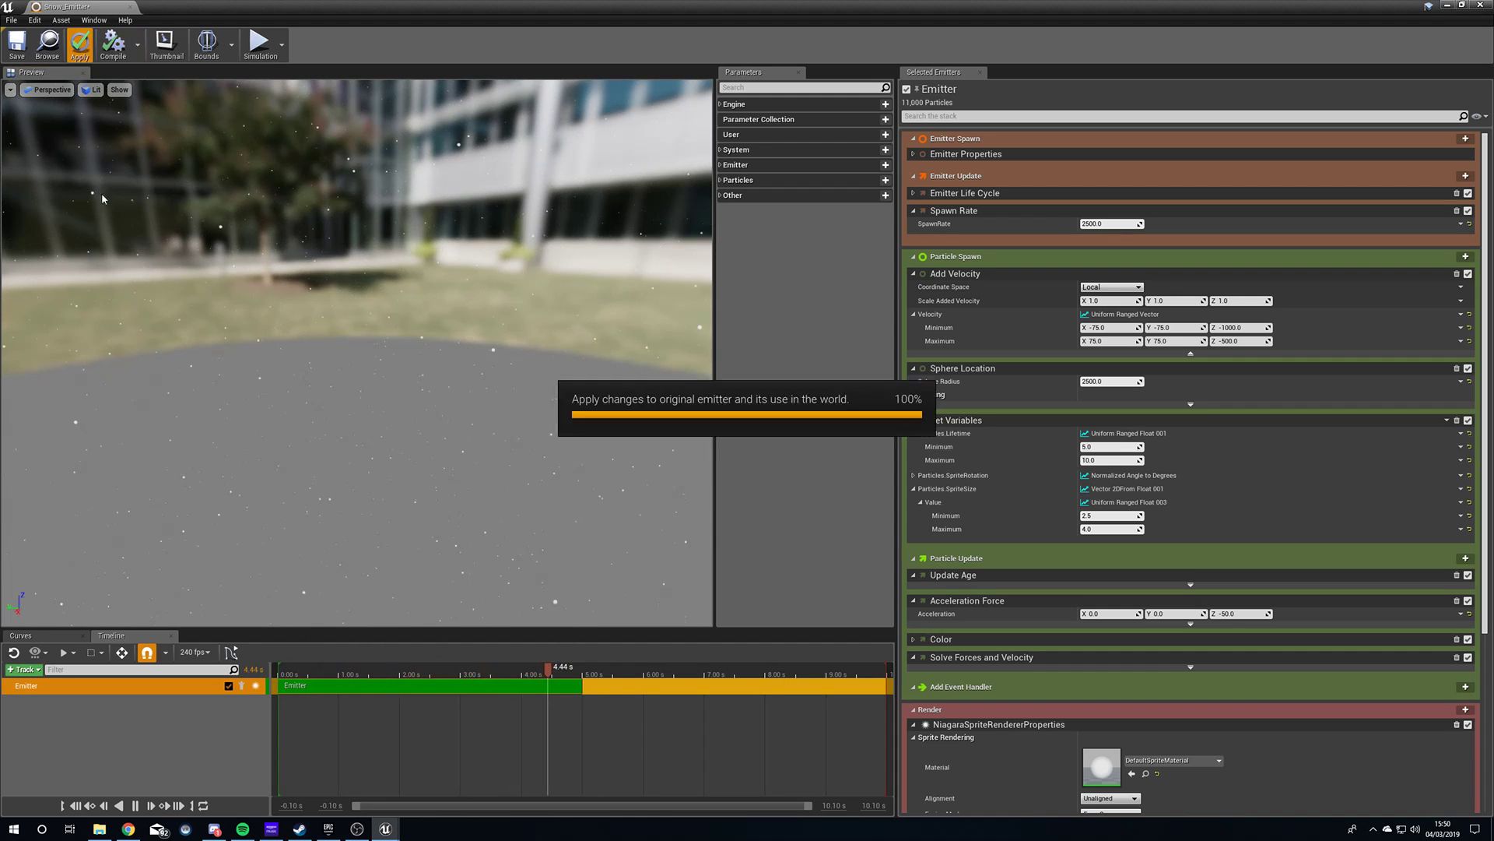
pyautogui.click(1447, 5)
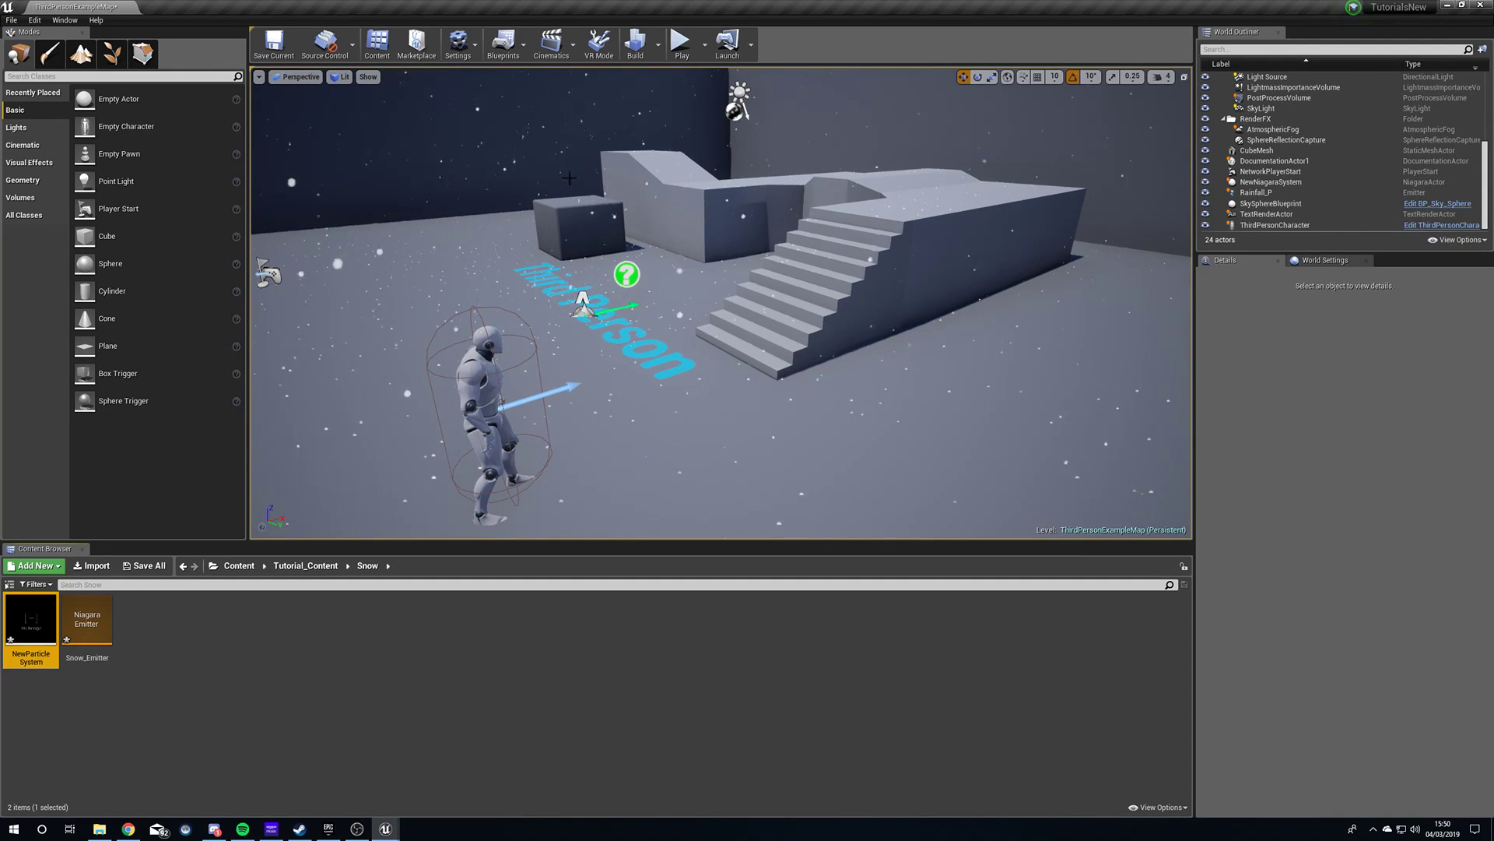
pyautogui.moveTo(774, 429); pyautogui.dragTo(740, 397, button='right')
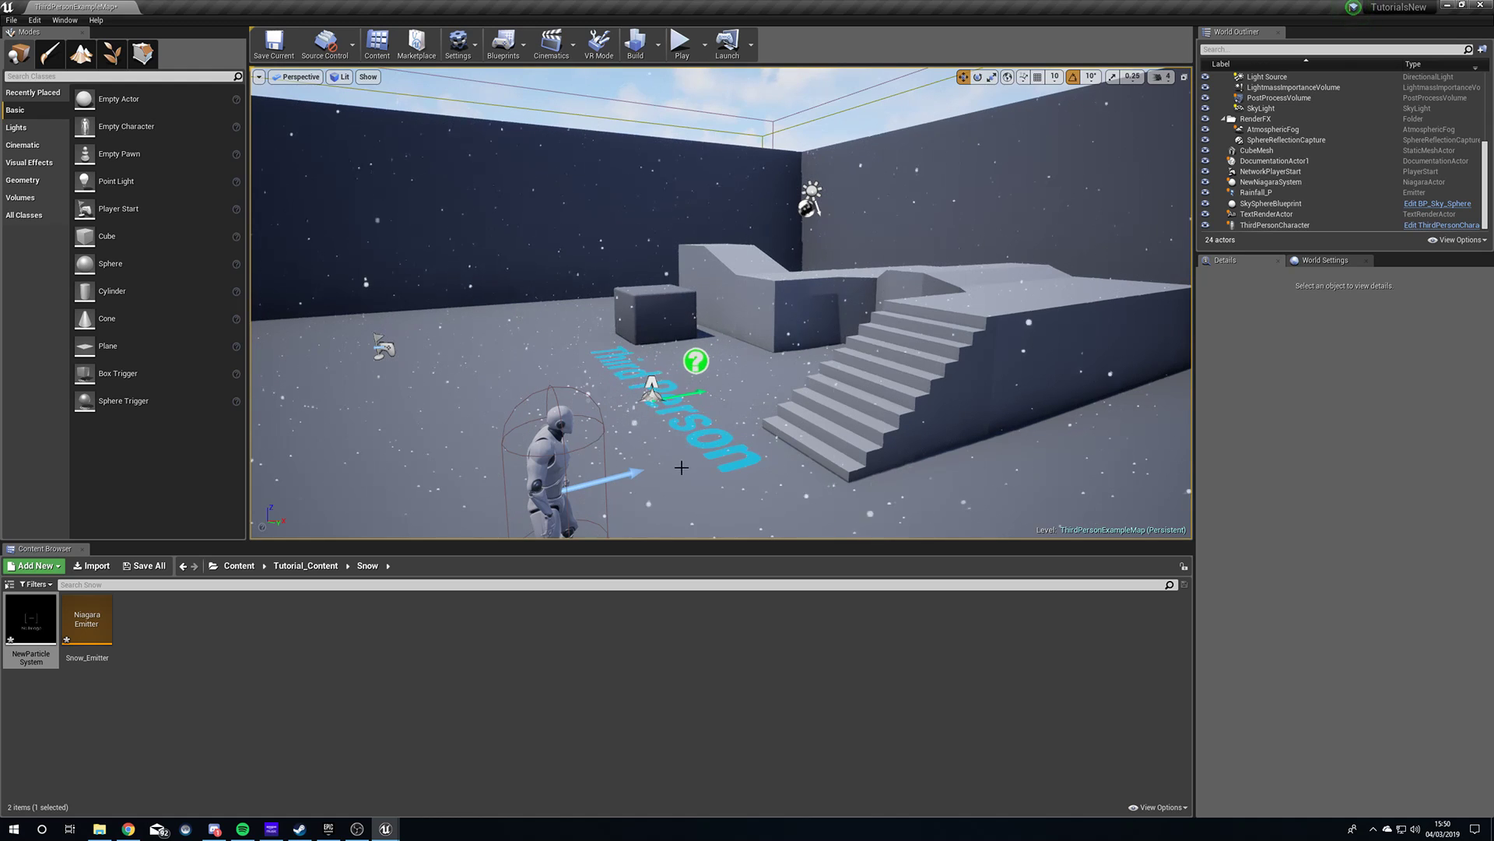
pyautogui.moveTo(794, 418); pyautogui.dragTo(963, 239, button='right')
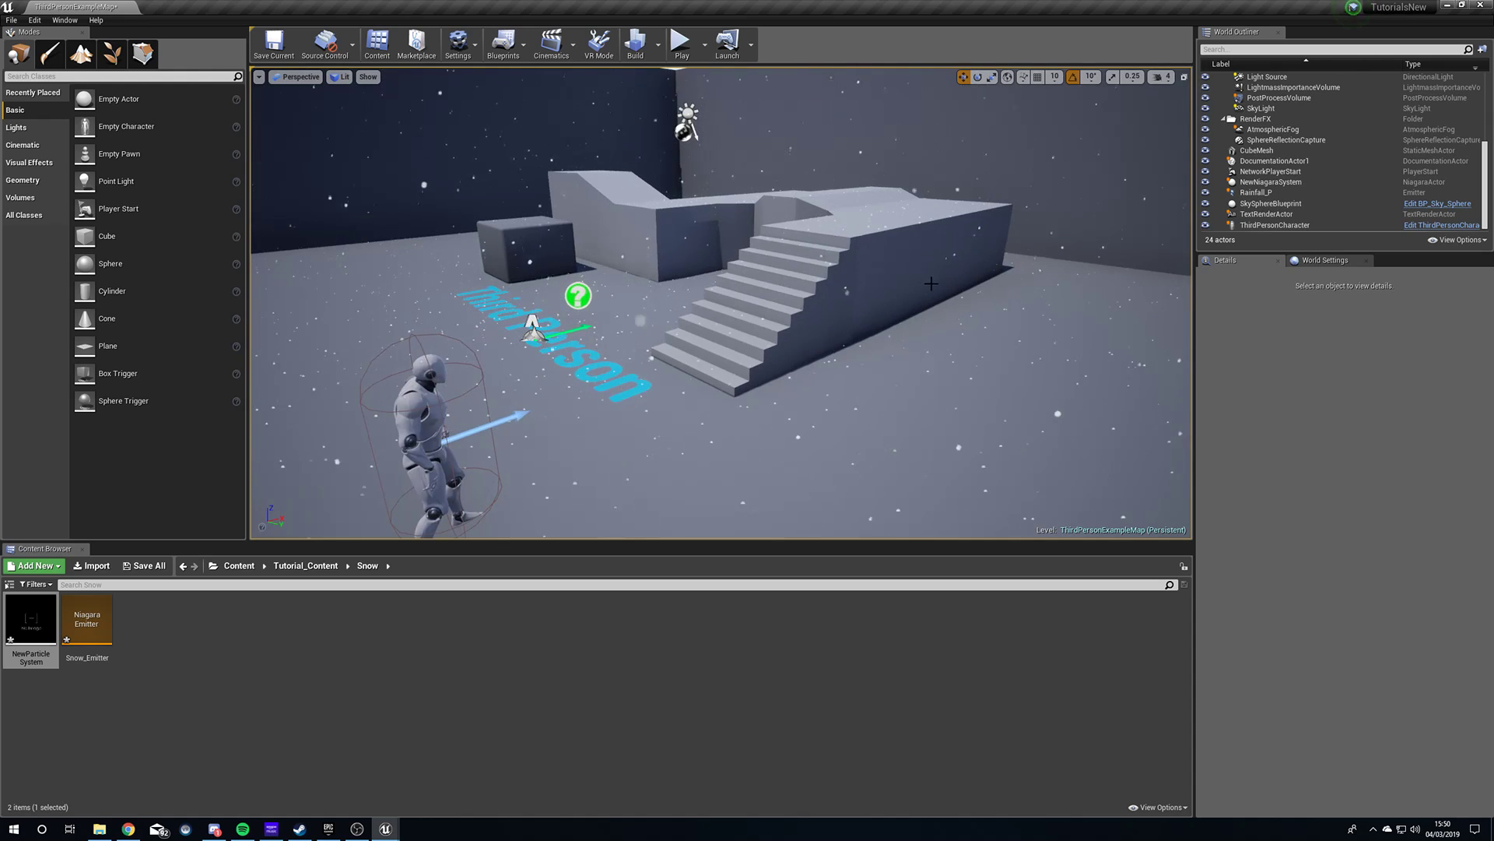
pyautogui.moveTo(887, 288); pyautogui.dragTo(802, 290, button='right')
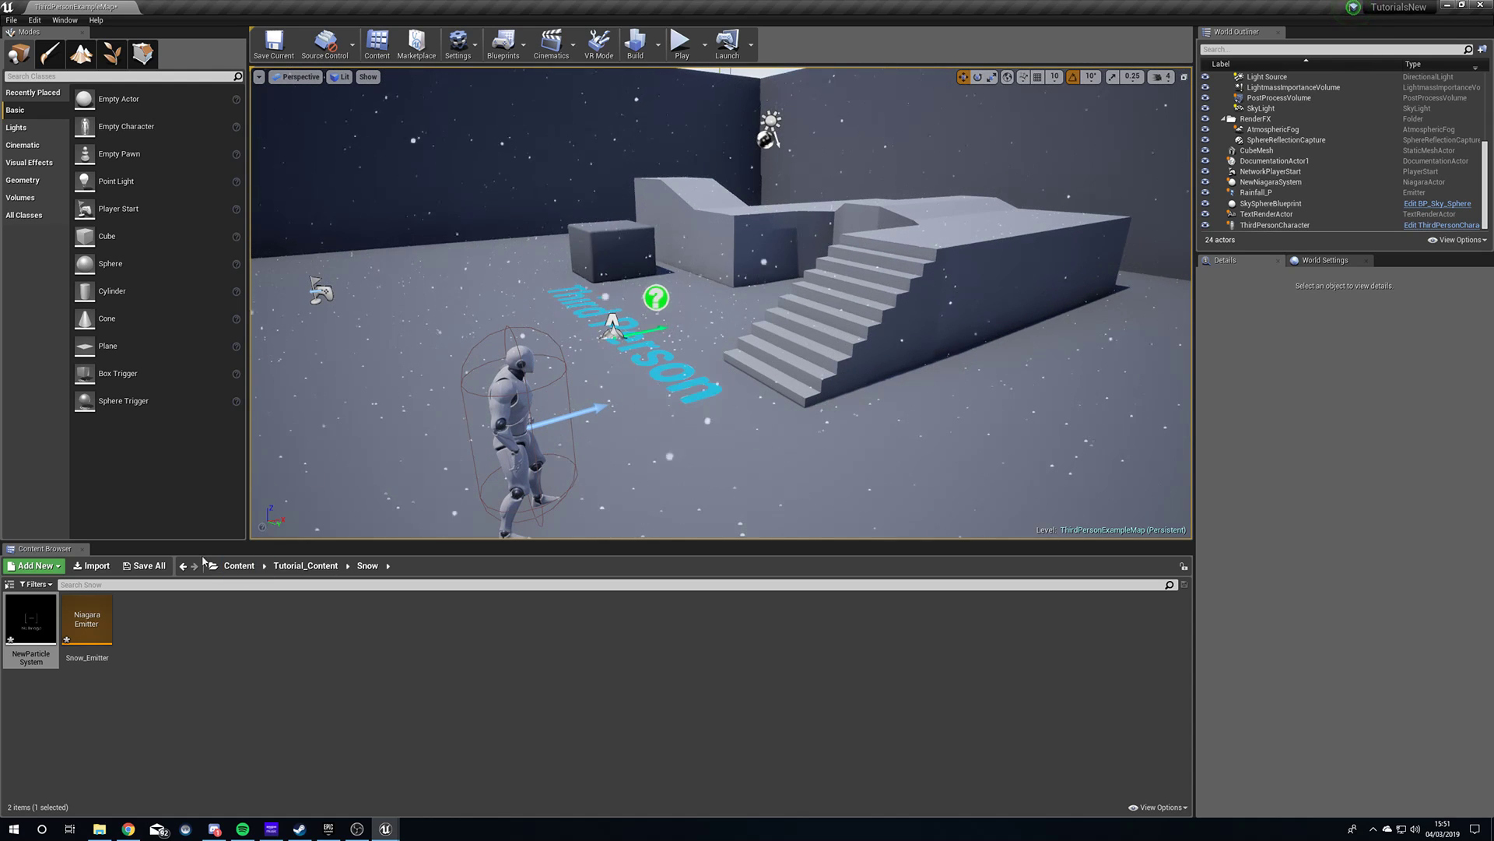
# Add a Collision Query module to Snow_Emitter's Particle Update group and place it directly above Solve Forces and Velocity.
pyautogui.doubleClick(87, 618)
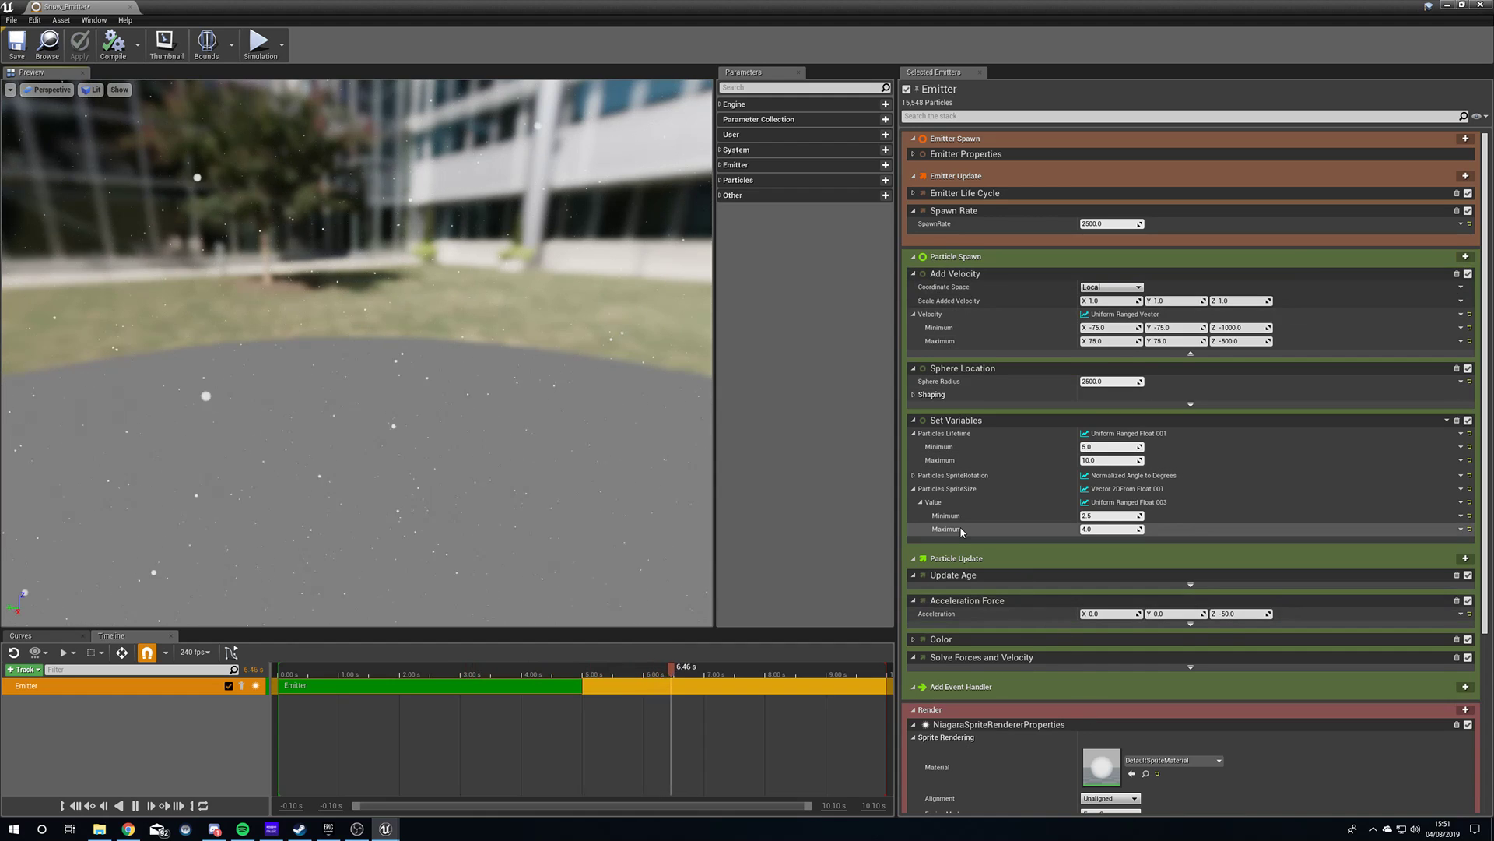
pyautogui.scroll(-1, 962, 531)
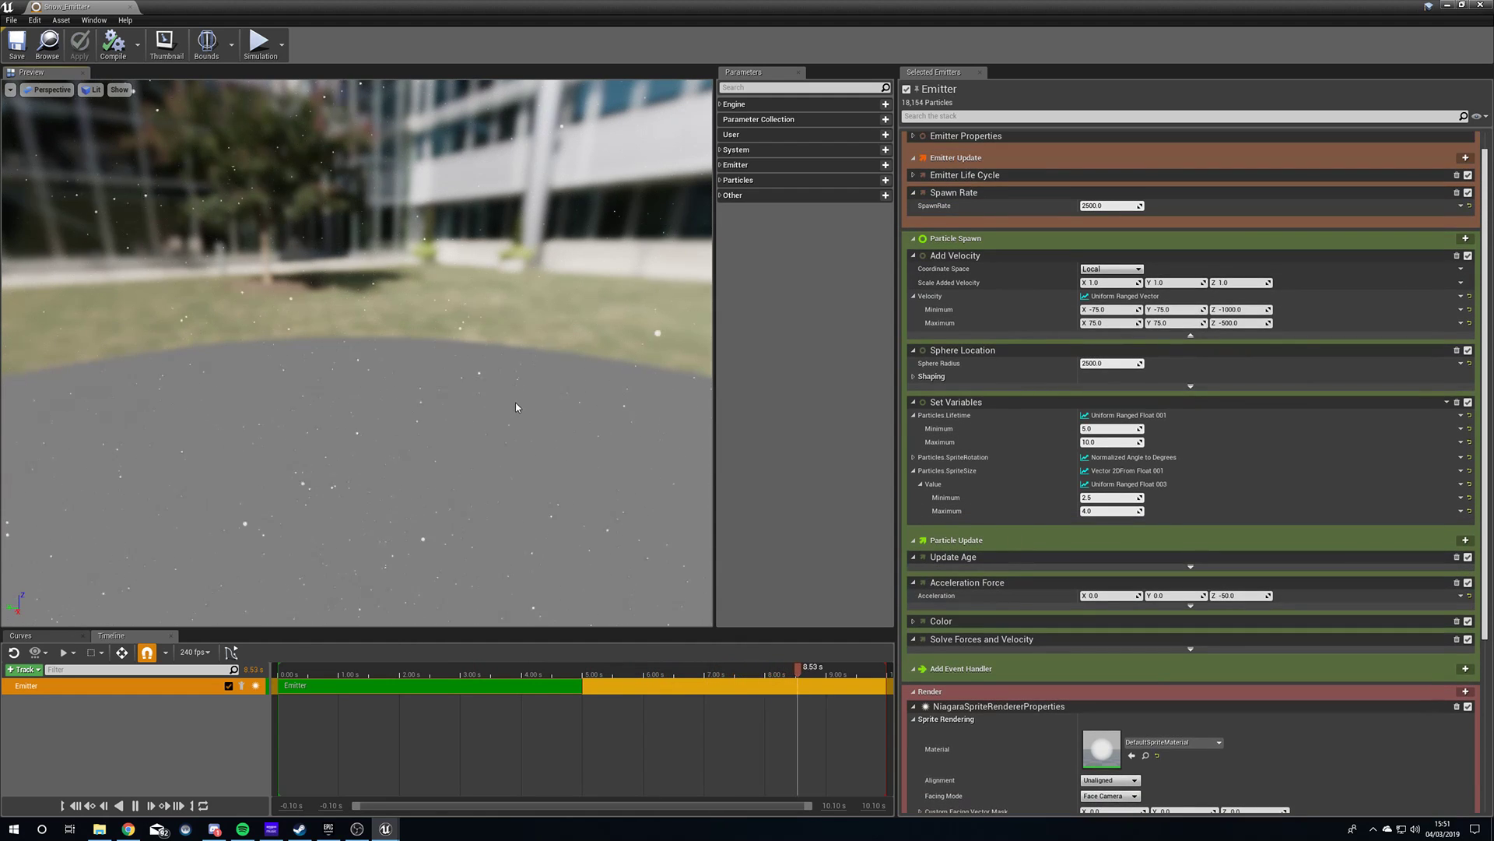
pyautogui.moveTo(515, 404)
pyautogui.mouseDown(button='right')
pyautogui.moveTo(511, 416)
pyautogui.moveTo(537, 400)
pyautogui.mouseUp(button='right')
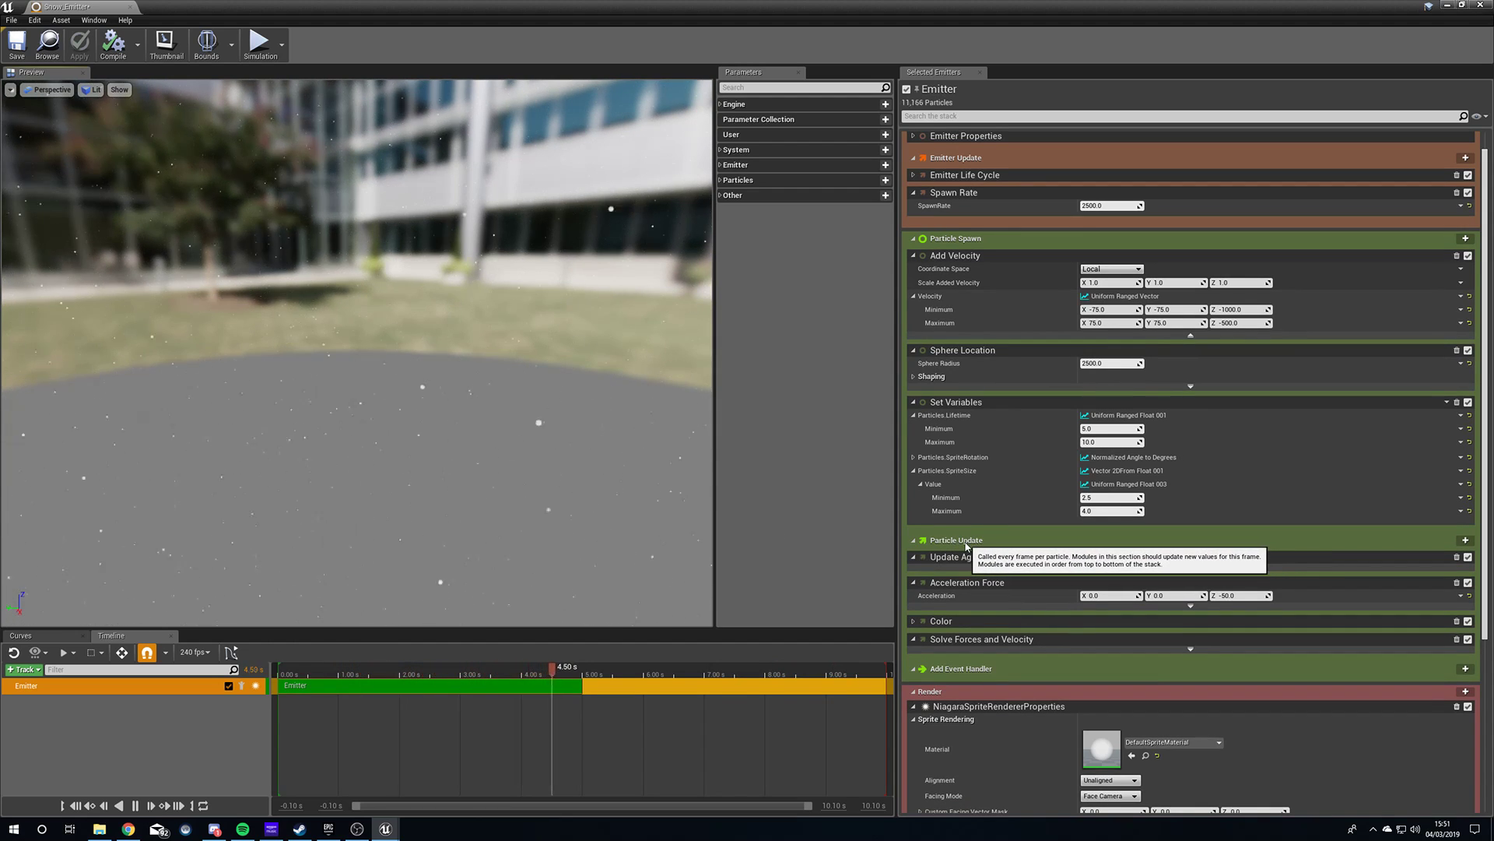
pyautogui.click(1466, 541)
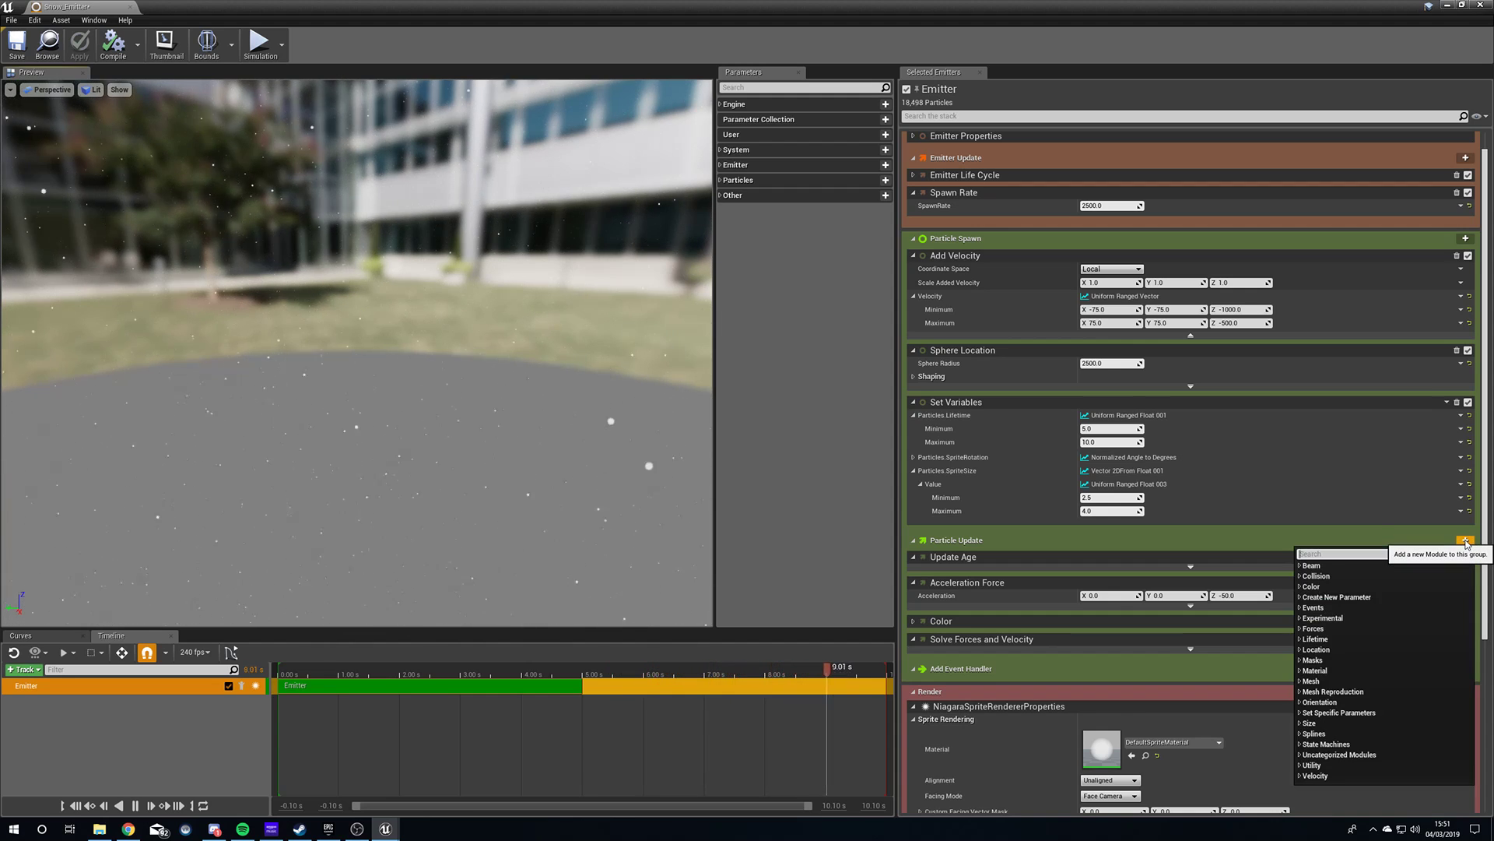
pyautogui.click(1301, 577)
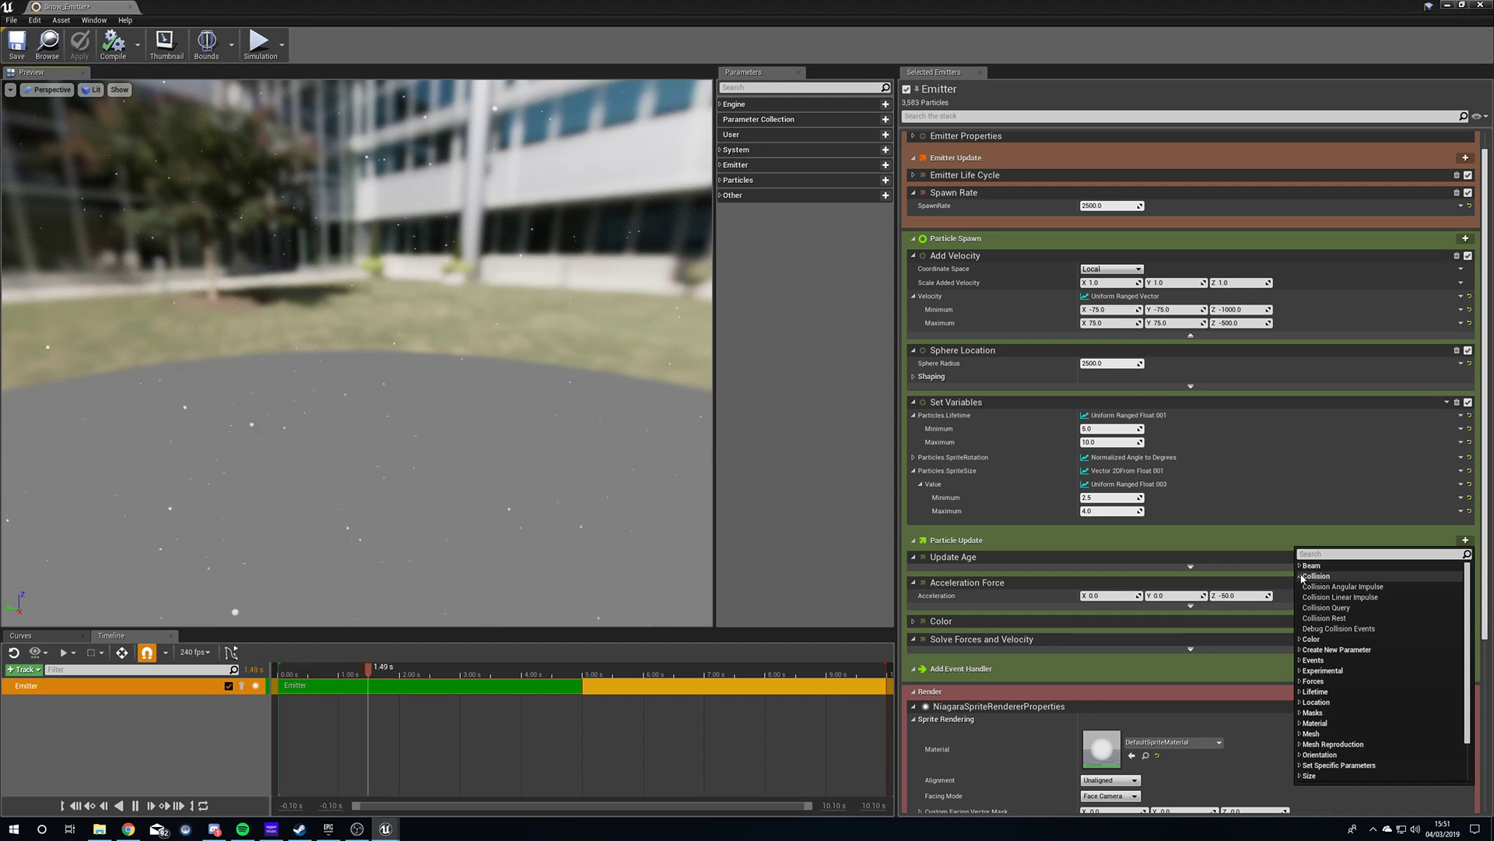
pyautogui.click(1341, 608)
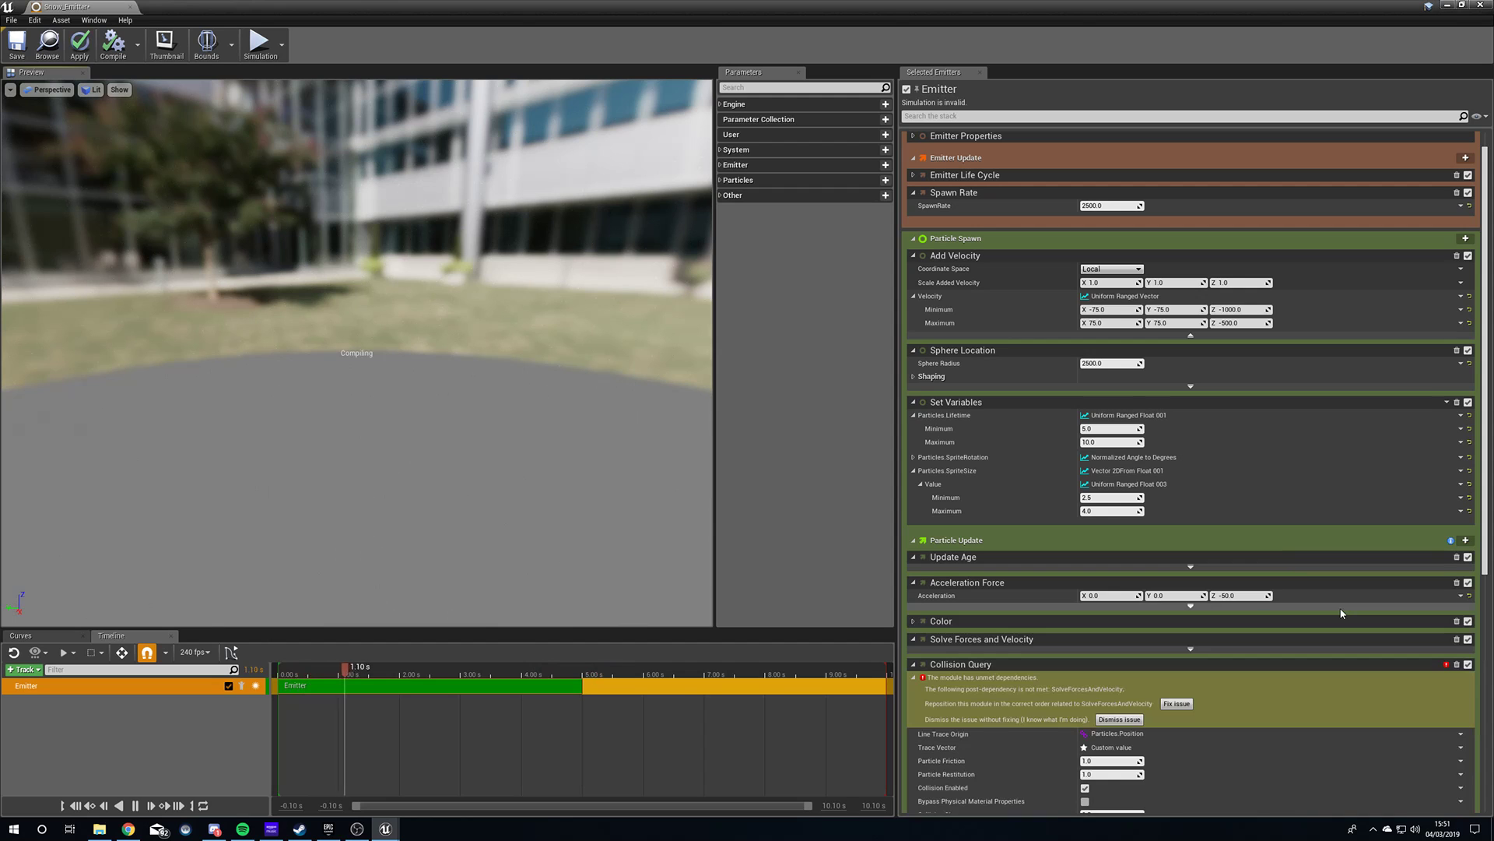
pyautogui.scroll(-3, 1096, 572)
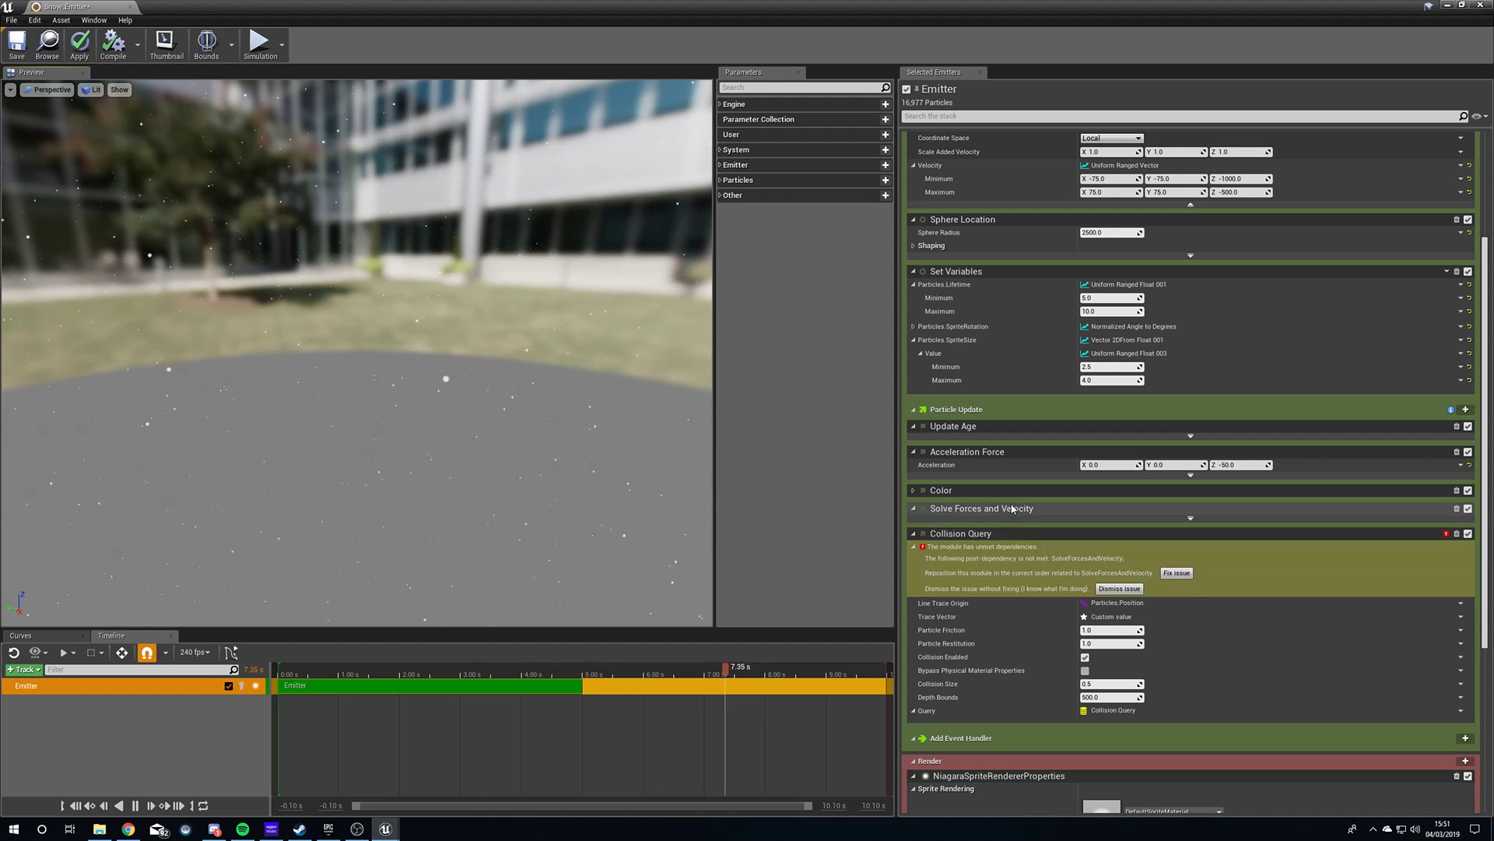
pyautogui.moveTo(1081, 534); pyautogui.dragTo(1097, 508)
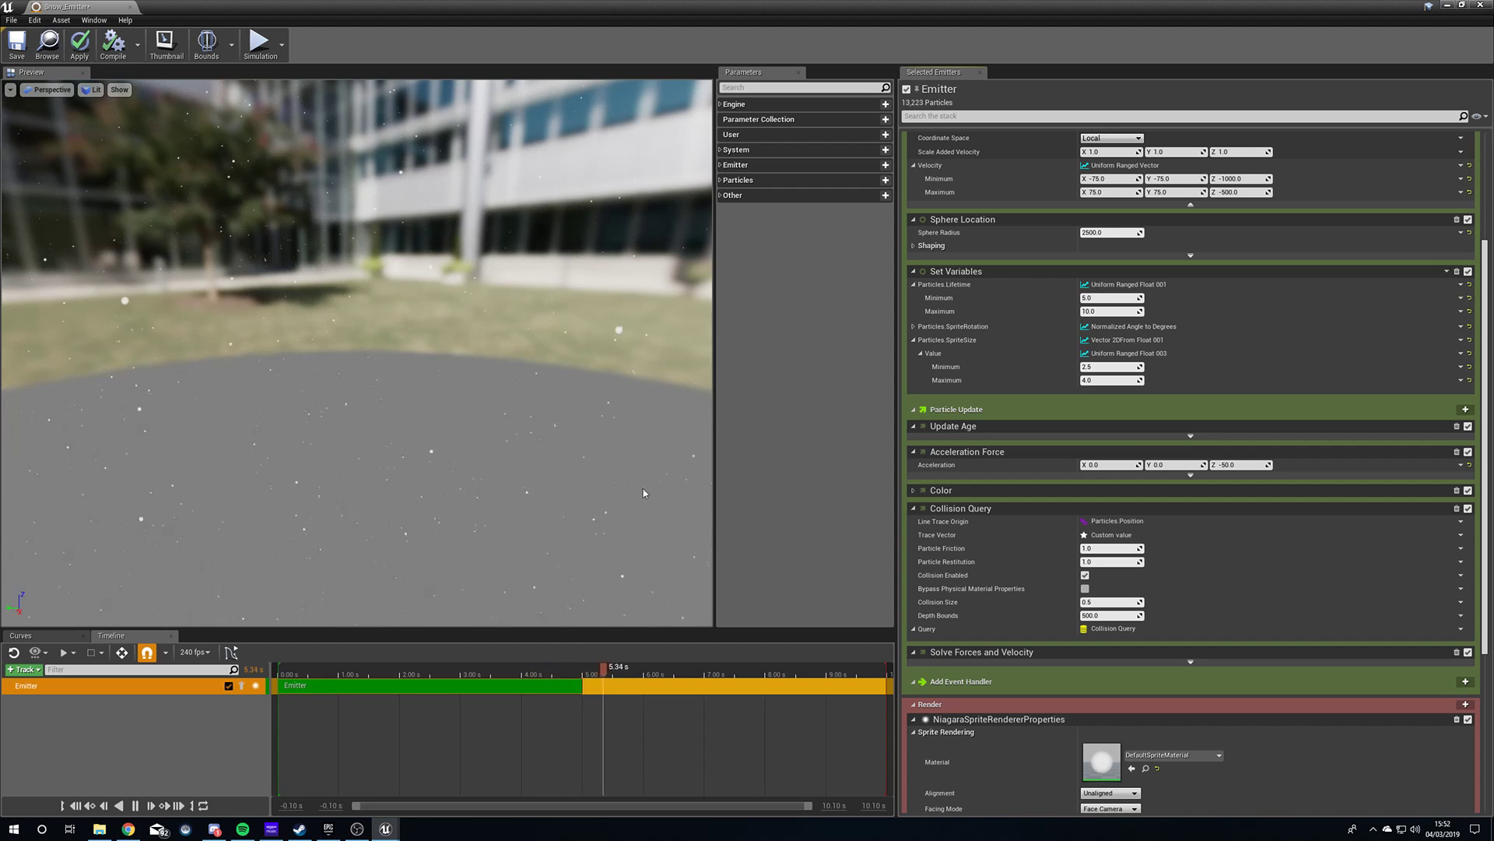
# Add a Collision Linear Impulse module to Snow_Emitter's Particle Update group and fix its unmet dependency by repositioning it before Solve Forces and Velocity.
pyautogui.click(1466, 408)
pyautogui.click(1316, 445)
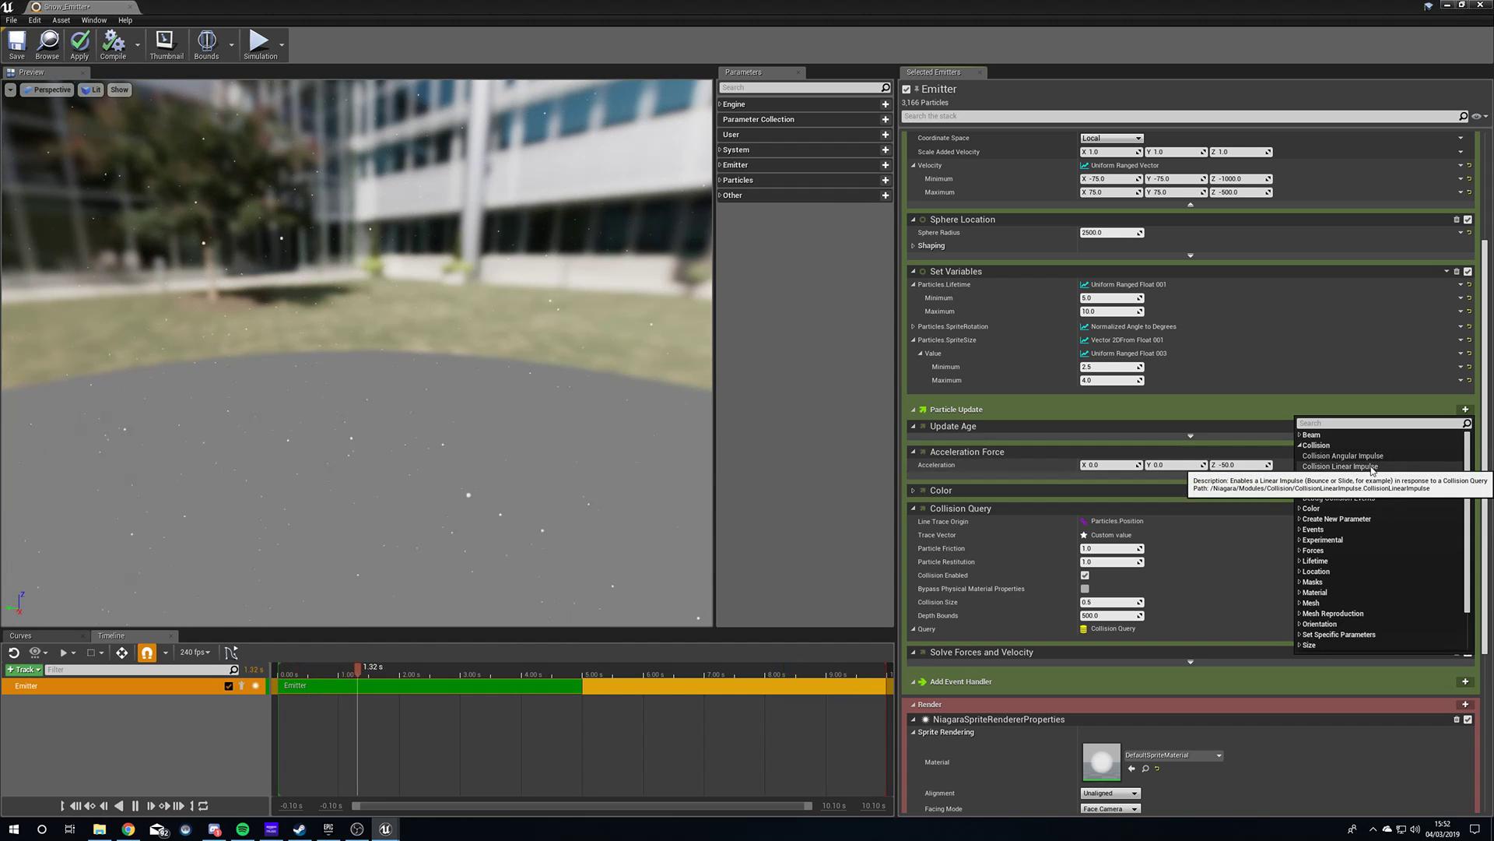
pyautogui.click(1340, 466)
pyautogui.scroll(-3, 1254, 581)
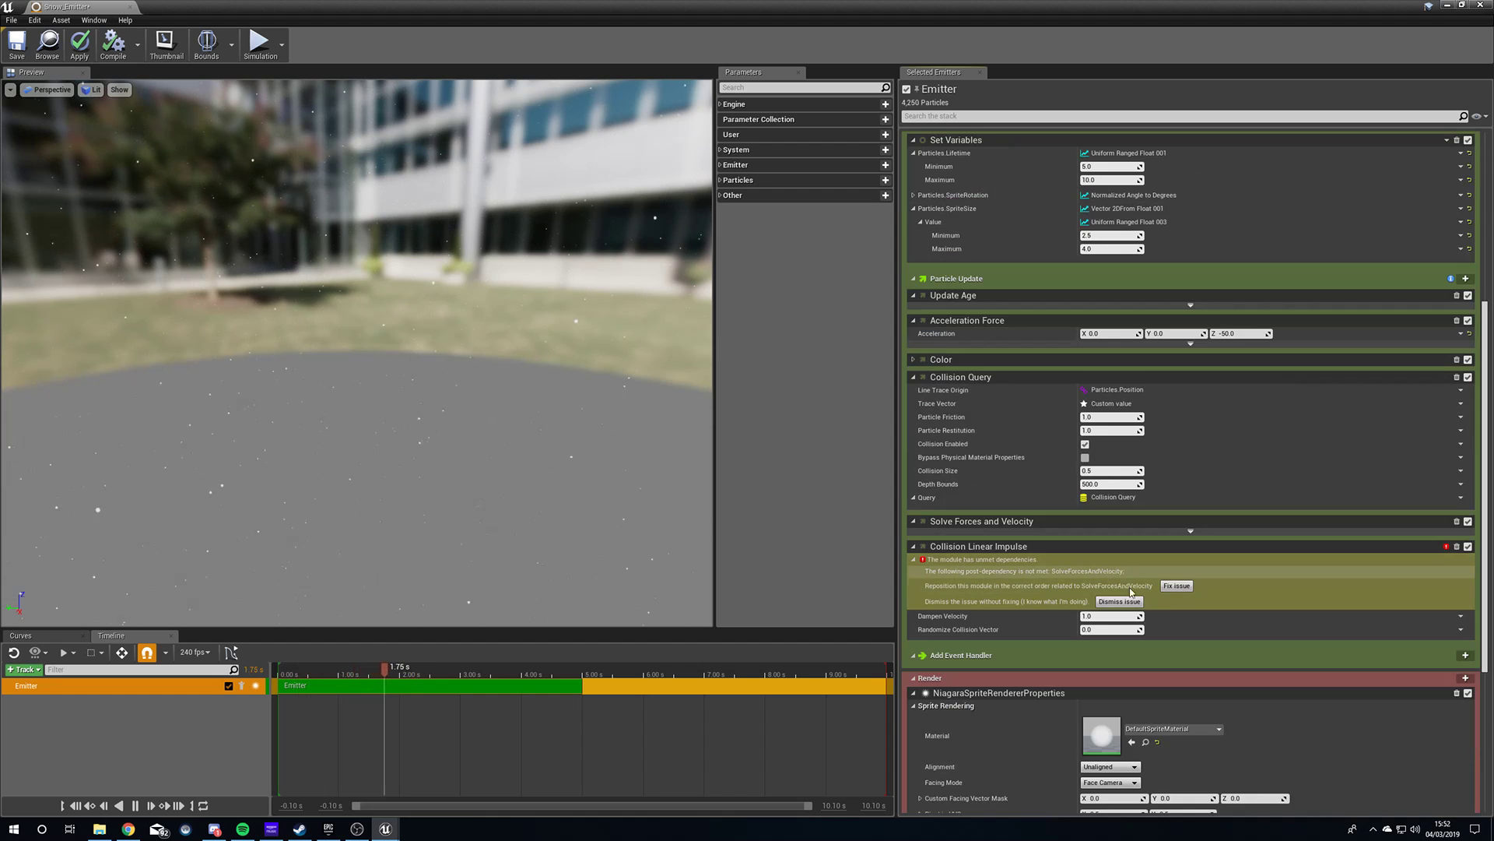
pyautogui.click(1176, 585)
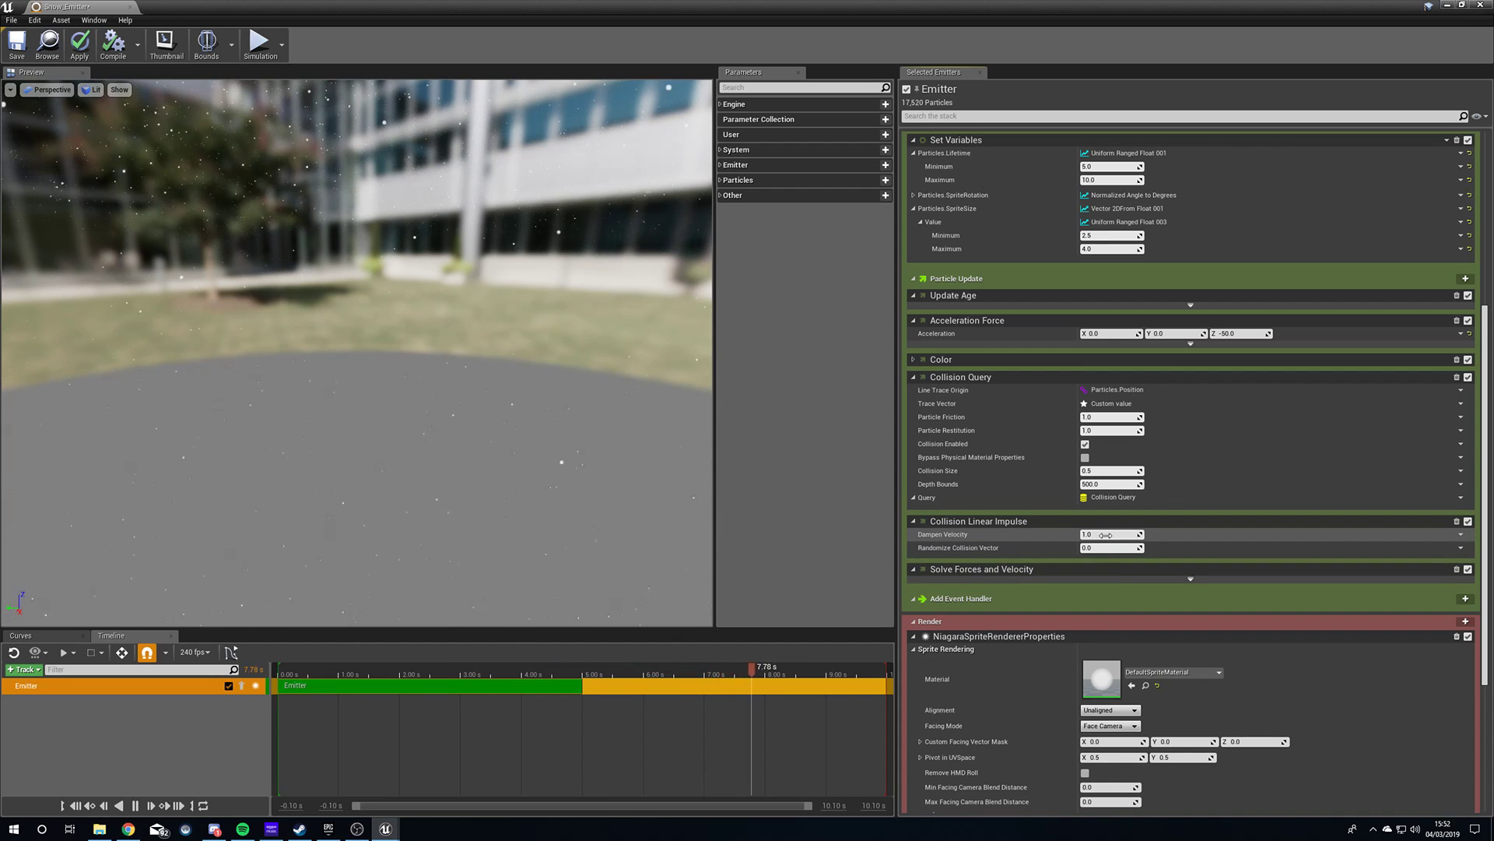
# Apply the emitter changes, check the falling particles in the preview, and return to the level.
pyautogui.click(79, 43)
pyautogui.moveTo(335, 324); pyautogui.dragTo(336, 325)
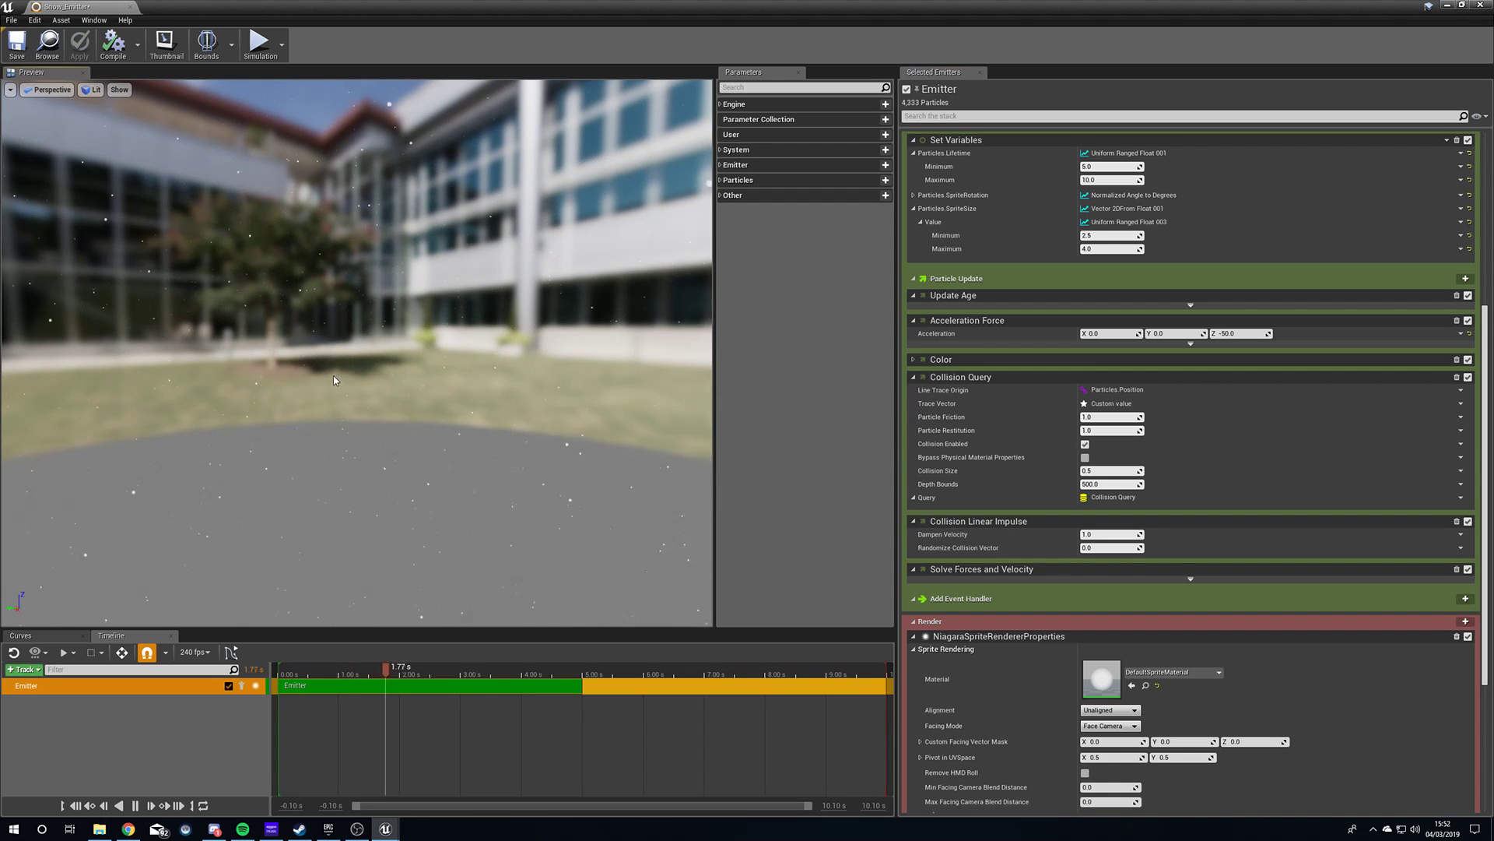
pyautogui.moveTo(334, 380); pyautogui.dragTo(286, 321)
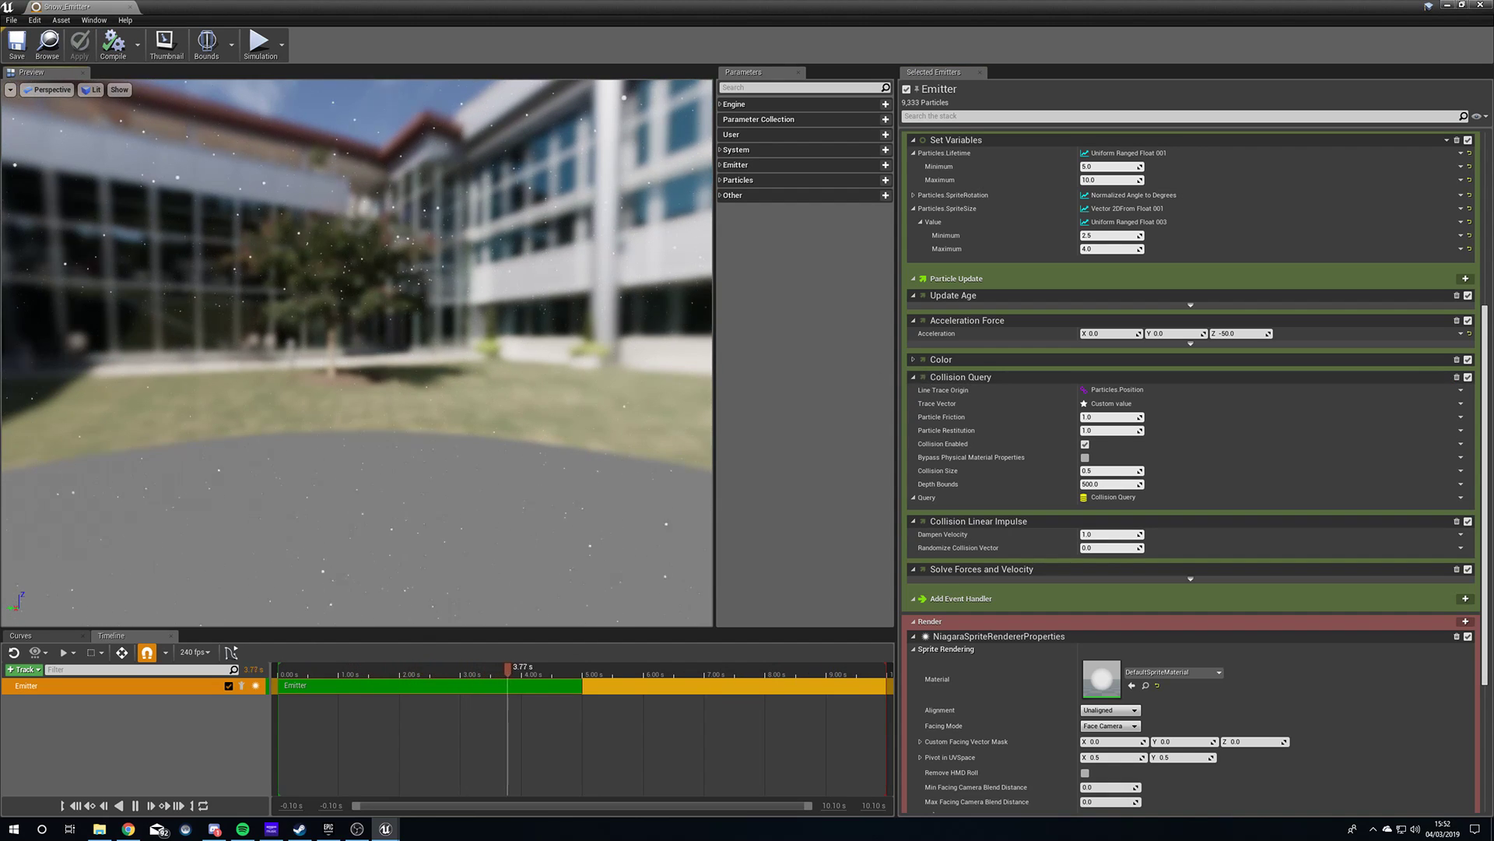
pyautogui.click(1444, 8)
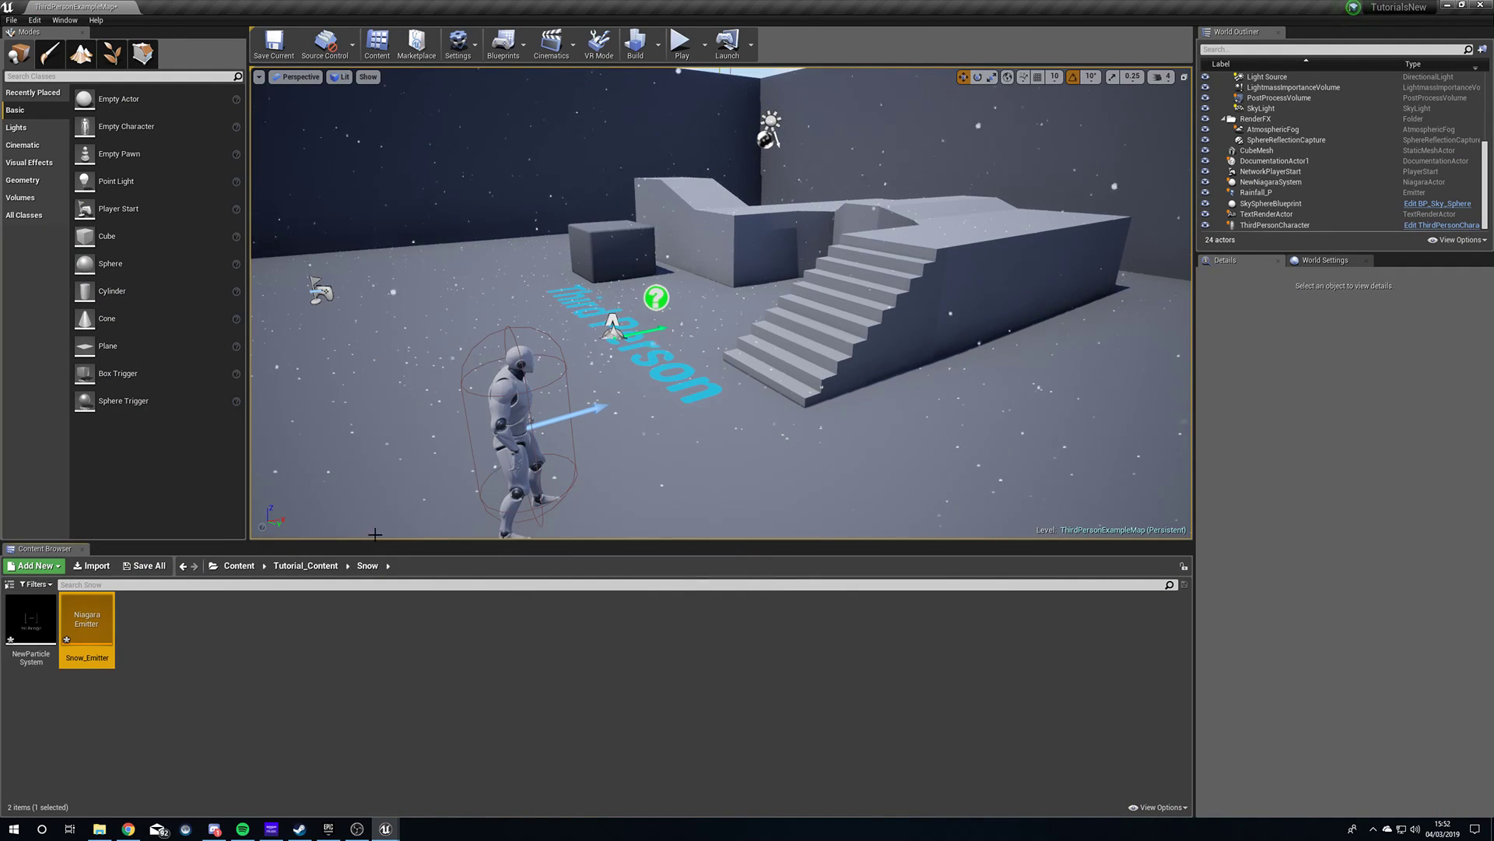
# In NewNiagaraSystem from the Content folder, set Collision Linear Impulse's Dampen Velocity to 1, compile, and view the snow in the level.
pyautogui.click(238, 566)
pyautogui.doubleClick(537, 623)
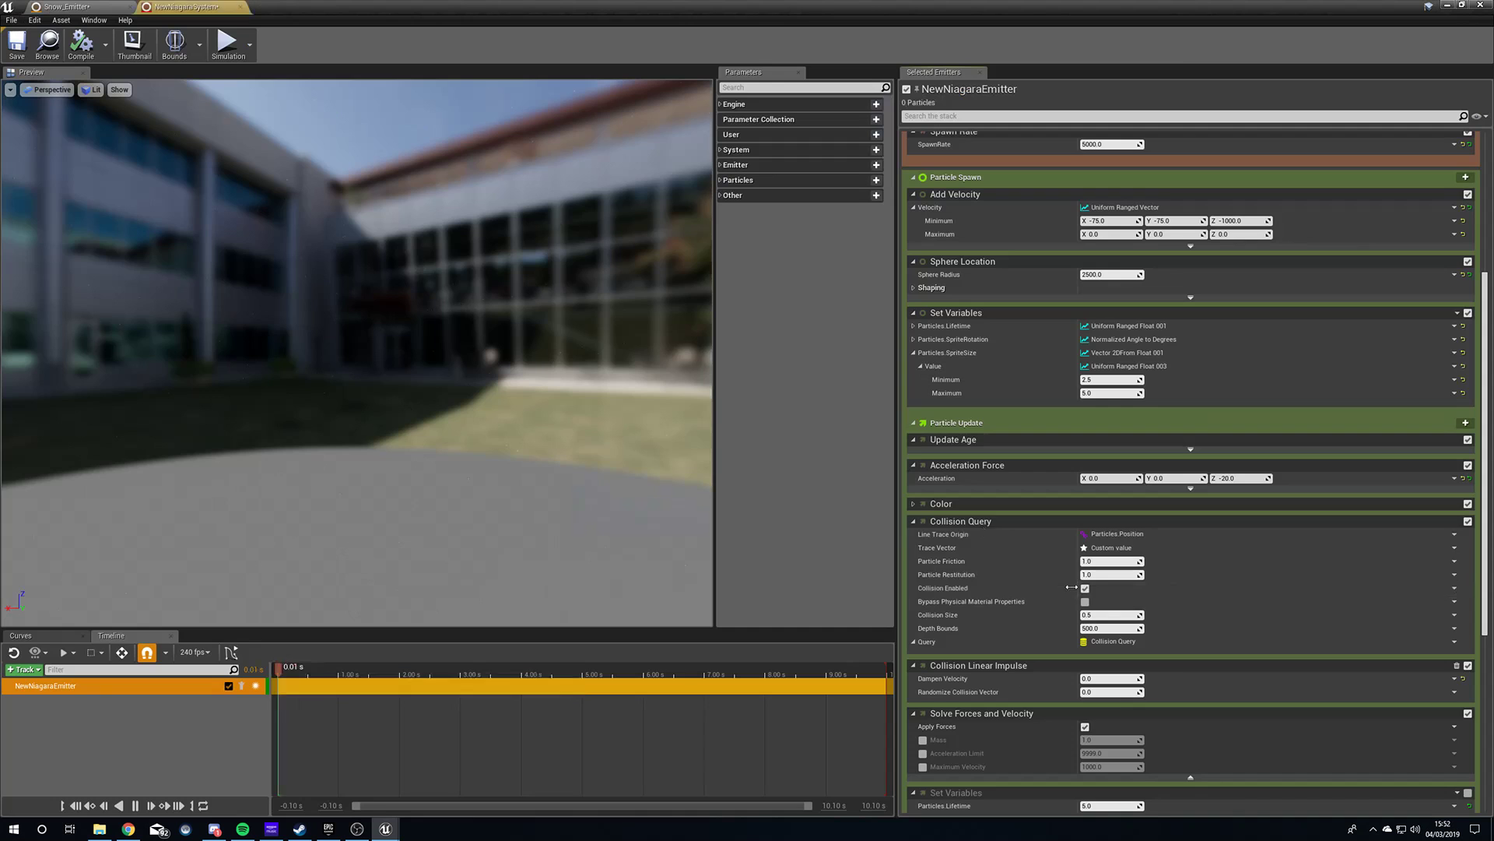
pyautogui.scroll(-2, 1090, 614)
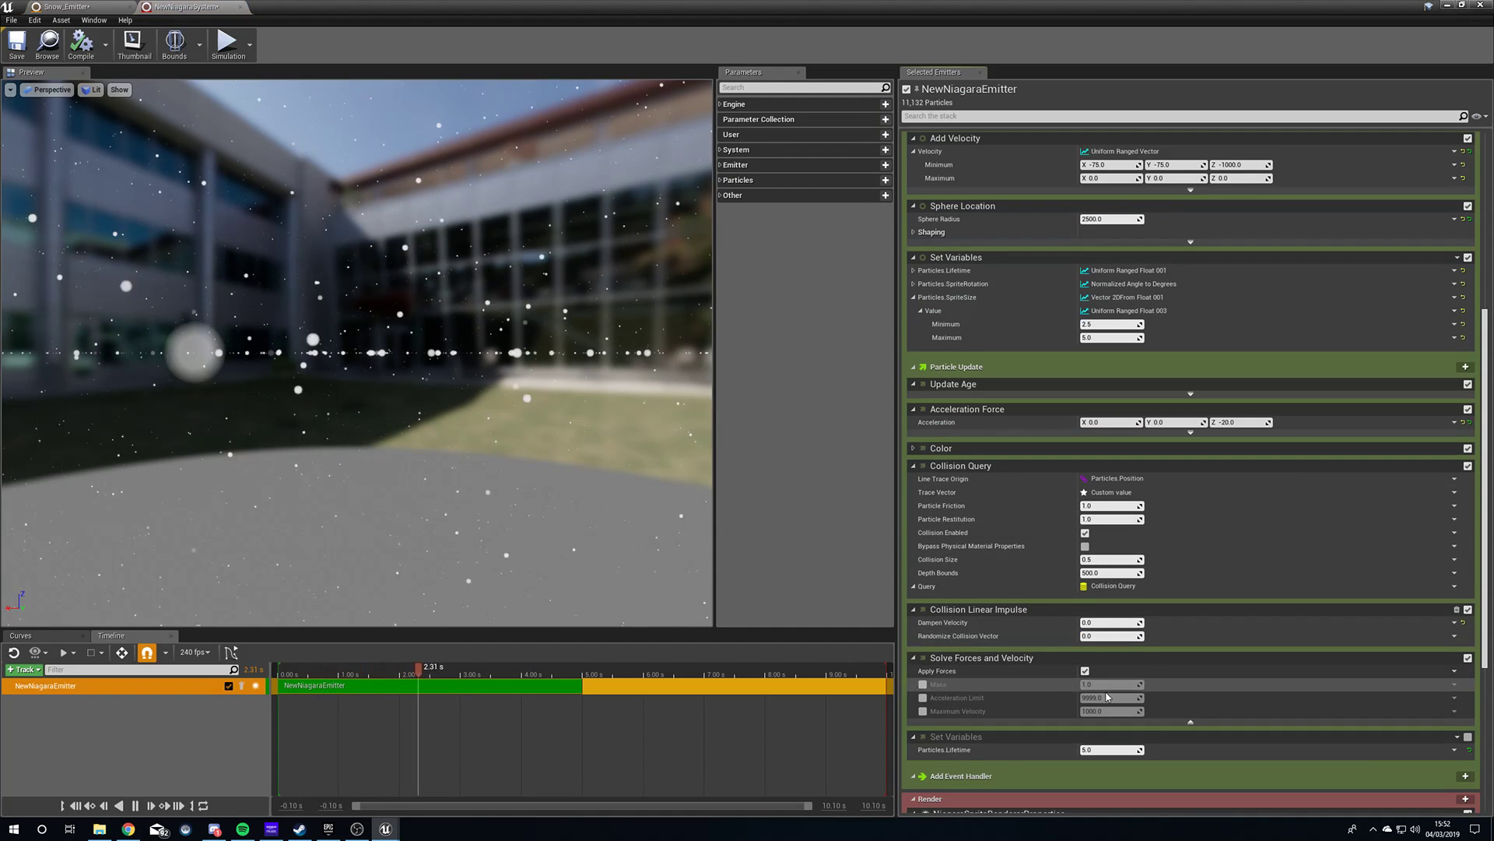
pyautogui.click(1108, 623)
pyautogui.write('1')
pyautogui.press('Return')
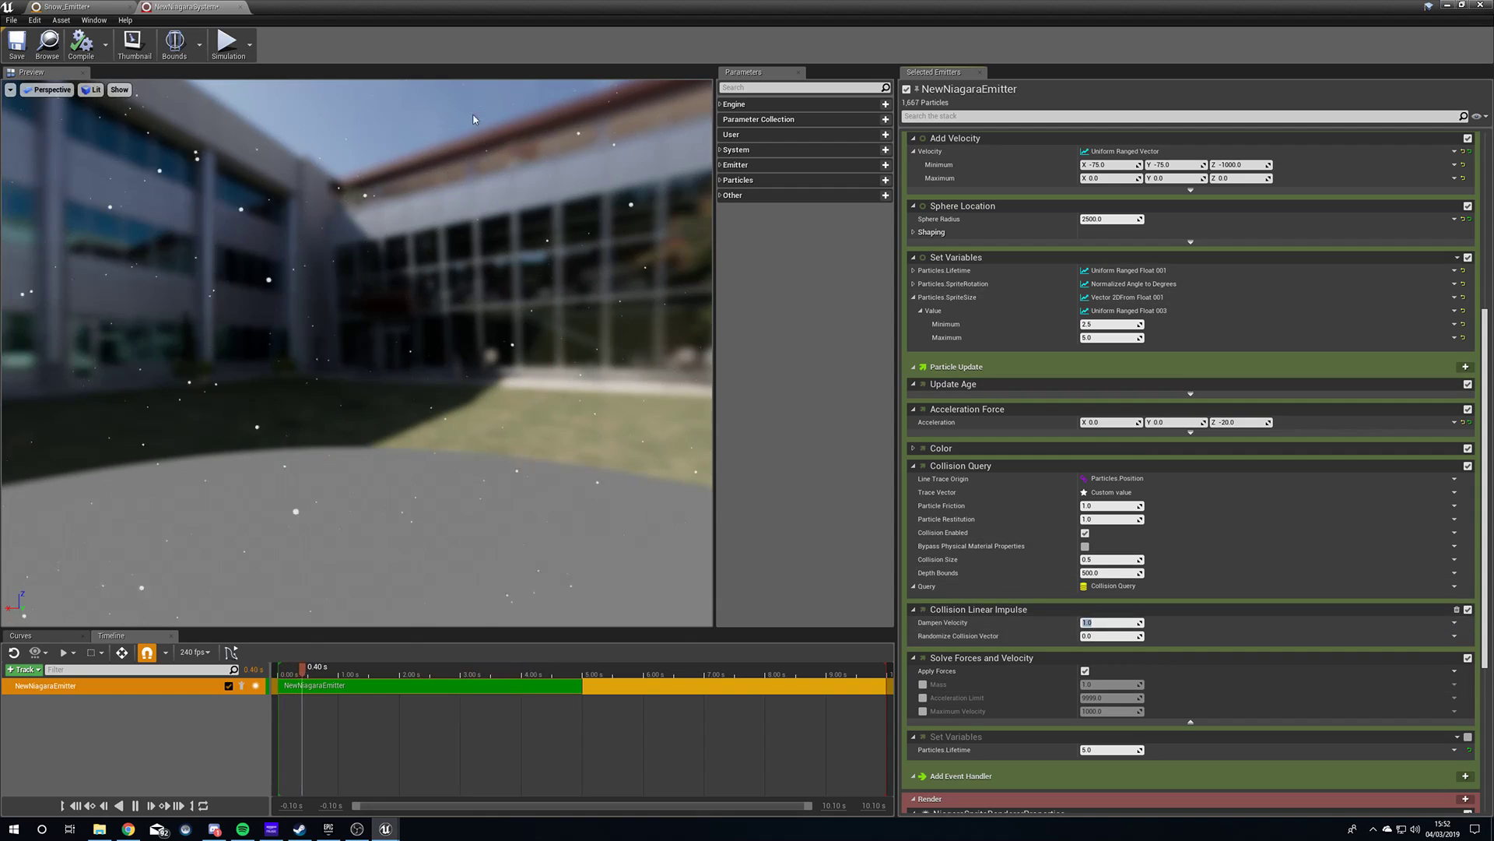
pyautogui.click(85, 49)
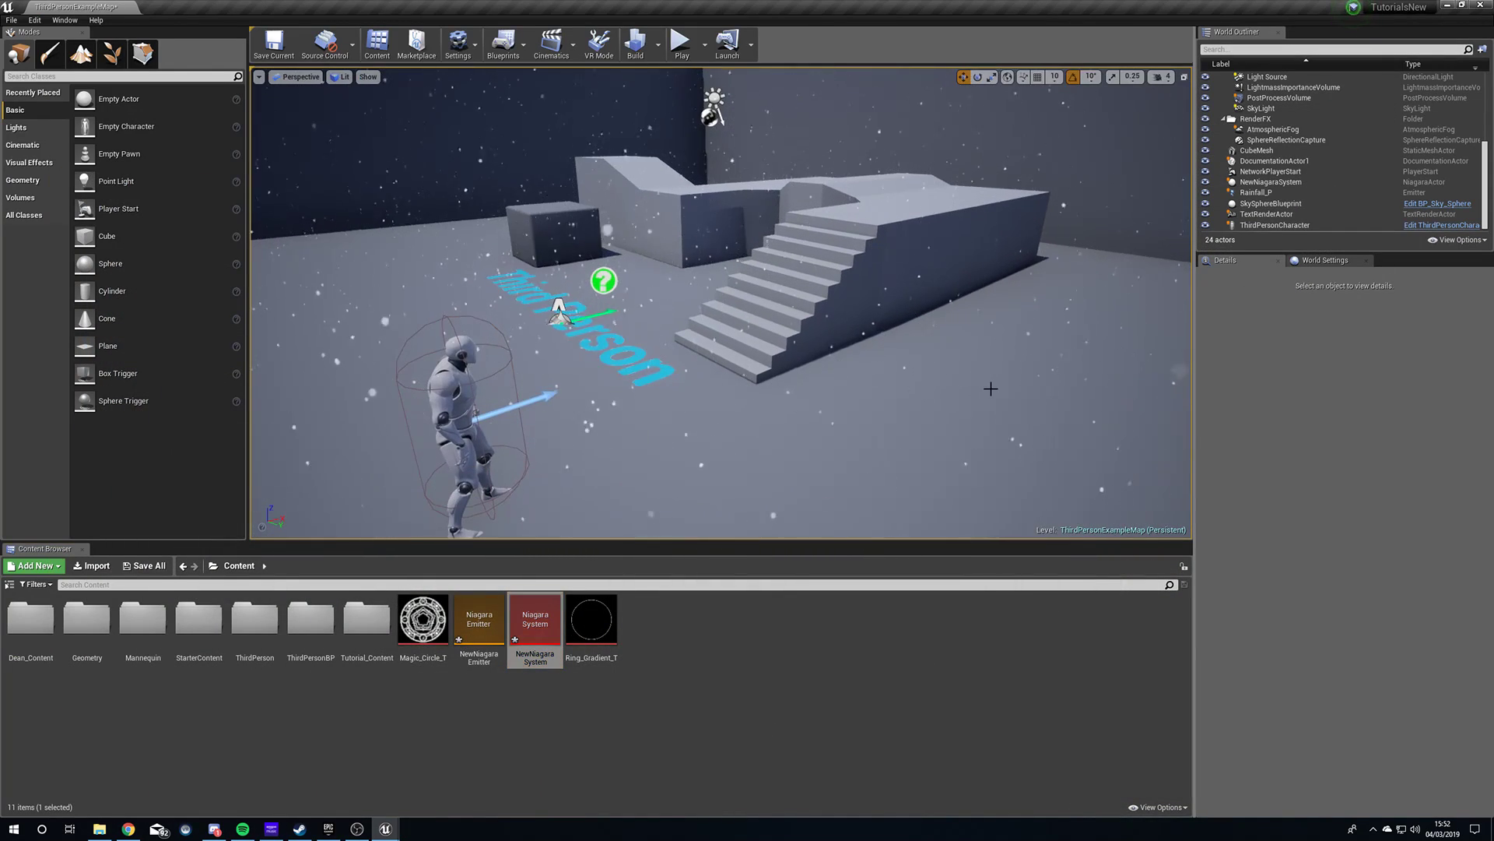
pyautogui.moveTo(989, 395)
pyautogui.mouseDown(button='right')
pyautogui.moveTo(989, 331)
pyautogui.moveTo(973, 411)
pyautogui.moveTo(1082, 412)
pyautogui.moveTo(927, 401)
pyautogui.moveTo(990, 395)
pyautogui.mouseUp(button='right')
# Set Dampen Velocity in NewNiagaraSystem's Collision Linear Impulse module to 0, compile, and close that system.
pyautogui.doubleClick(537, 623)
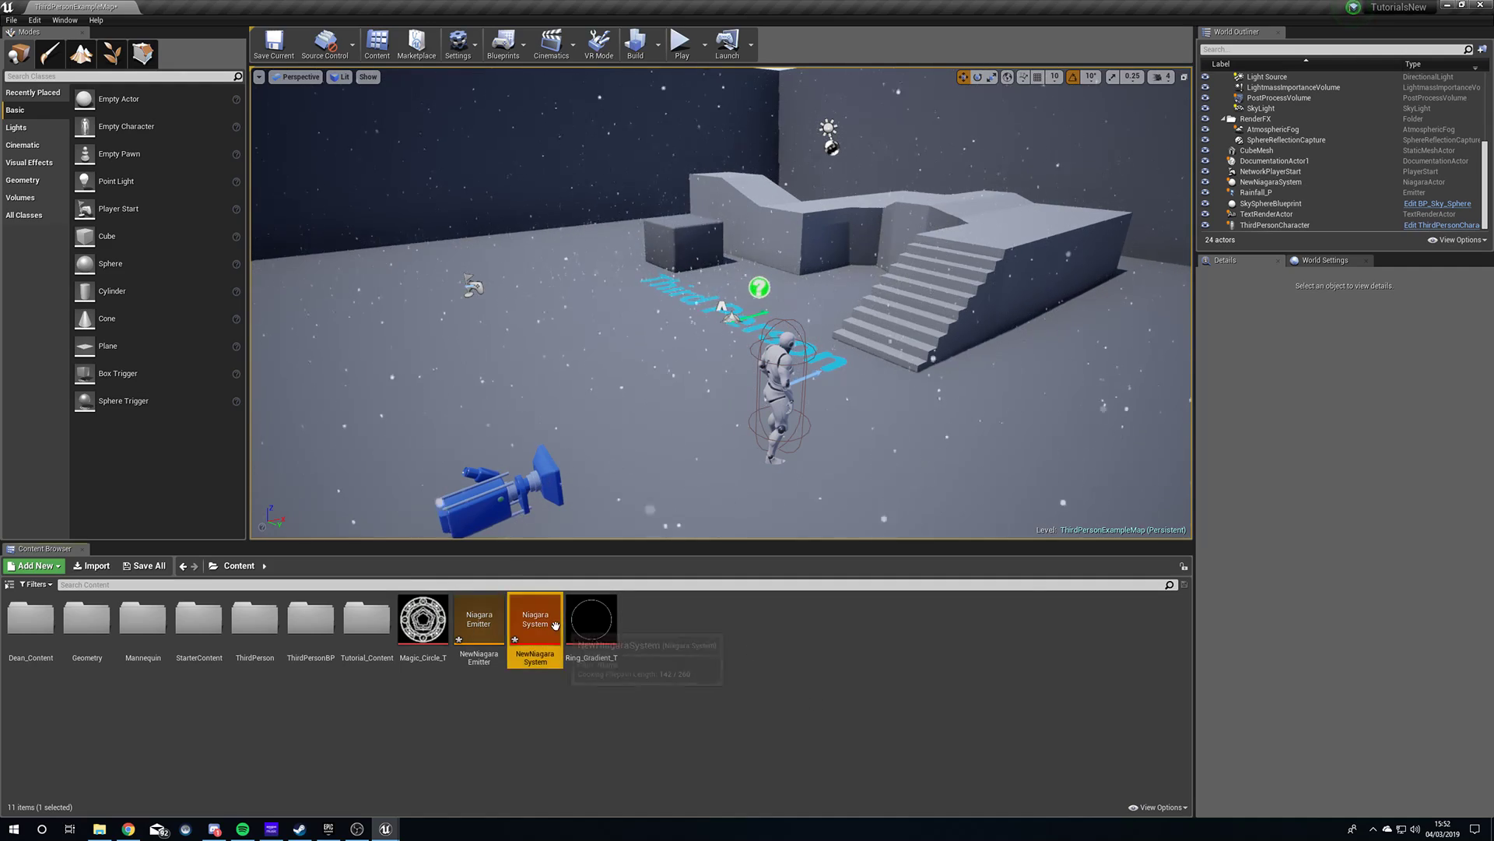
pyautogui.click(1126, 622)
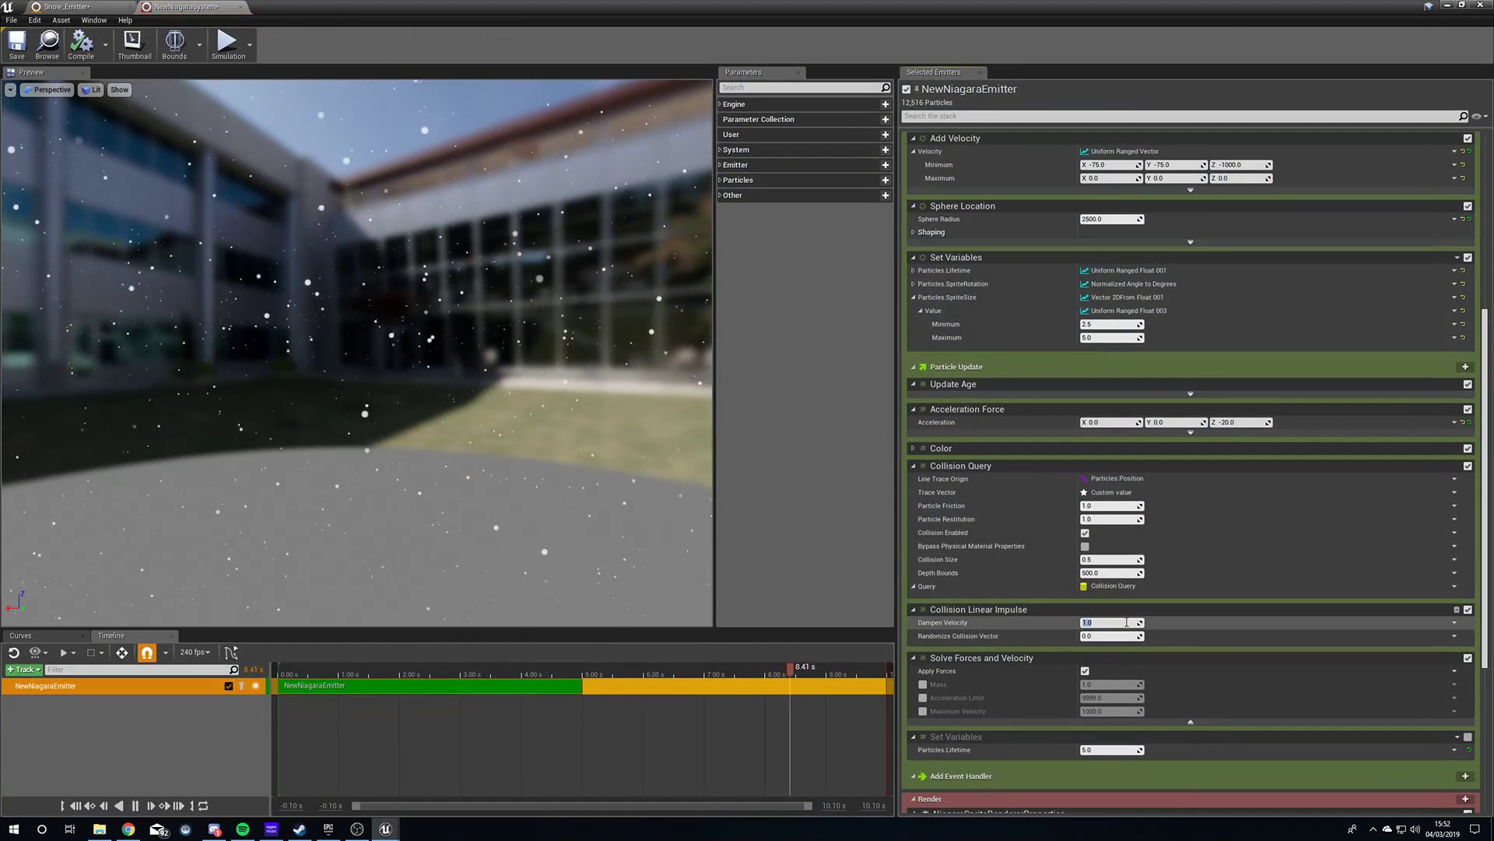
pyautogui.click(81, 44)
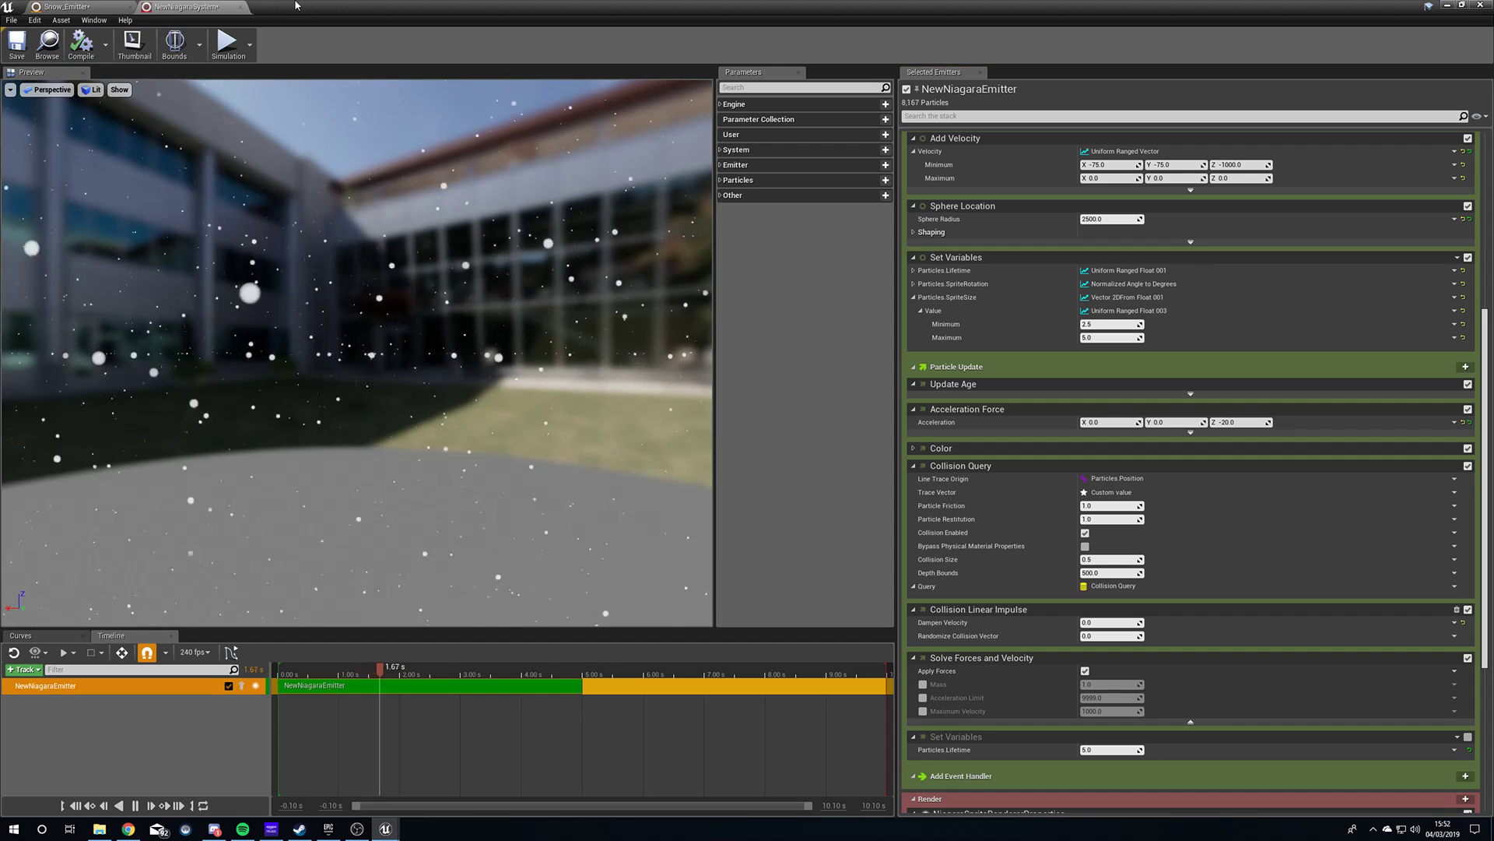
pyautogui.click(242, 7)
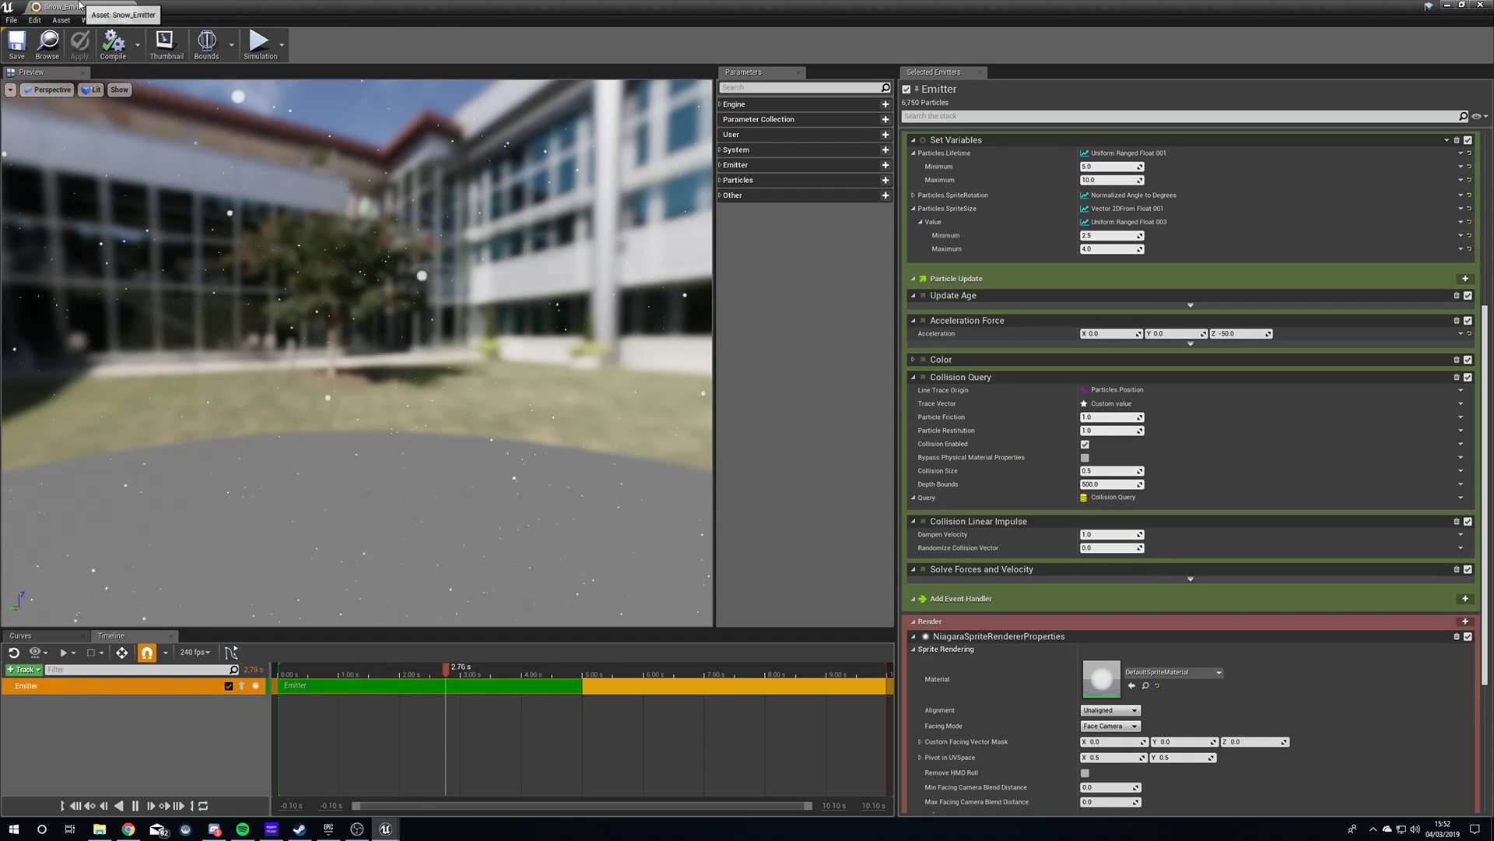
# Set Dampen Velocity in Snow_Emitter's Collision Linear Impulse module to 0, check the preview, and close the emitter, applying the changes to the original.
pyautogui.click(1104, 535)
pyautogui.write('0')
pyautogui.press('Return')
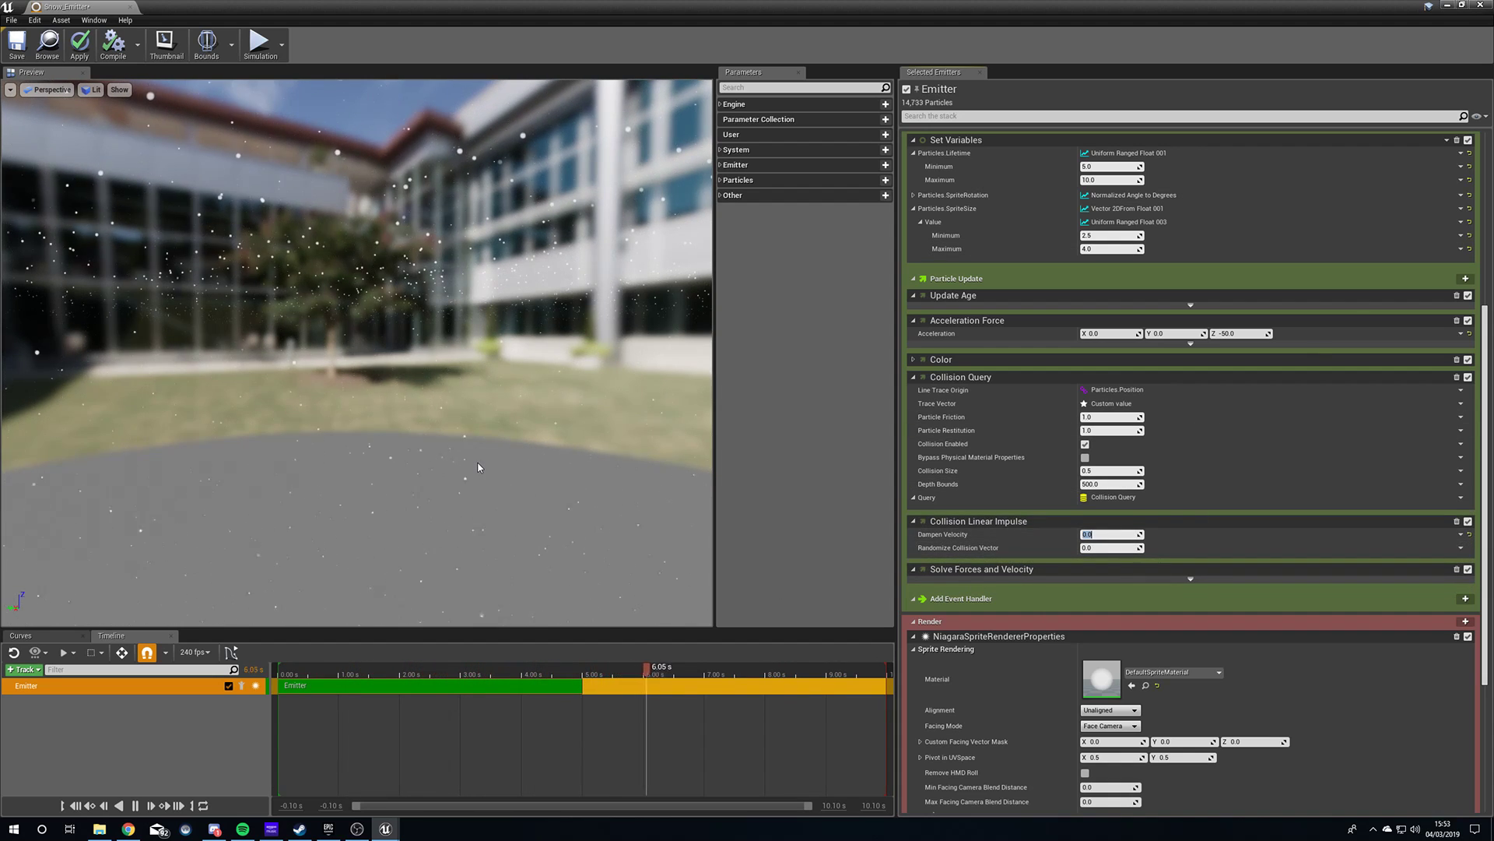
pyautogui.moveTo(491, 457); pyautogui.dragTo(494, 459)
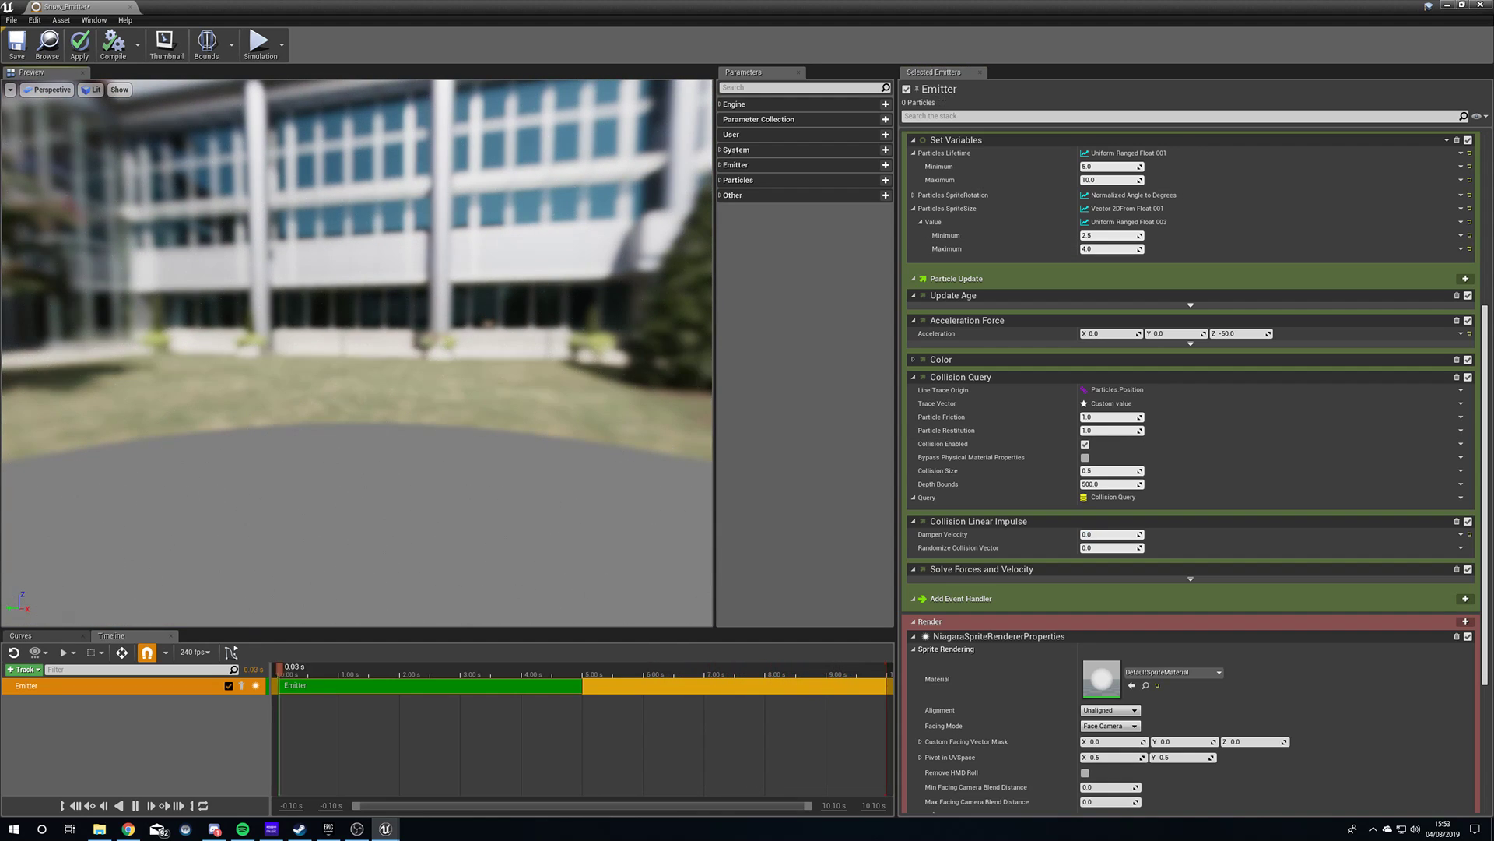
pyautogui.click(1481, 4)
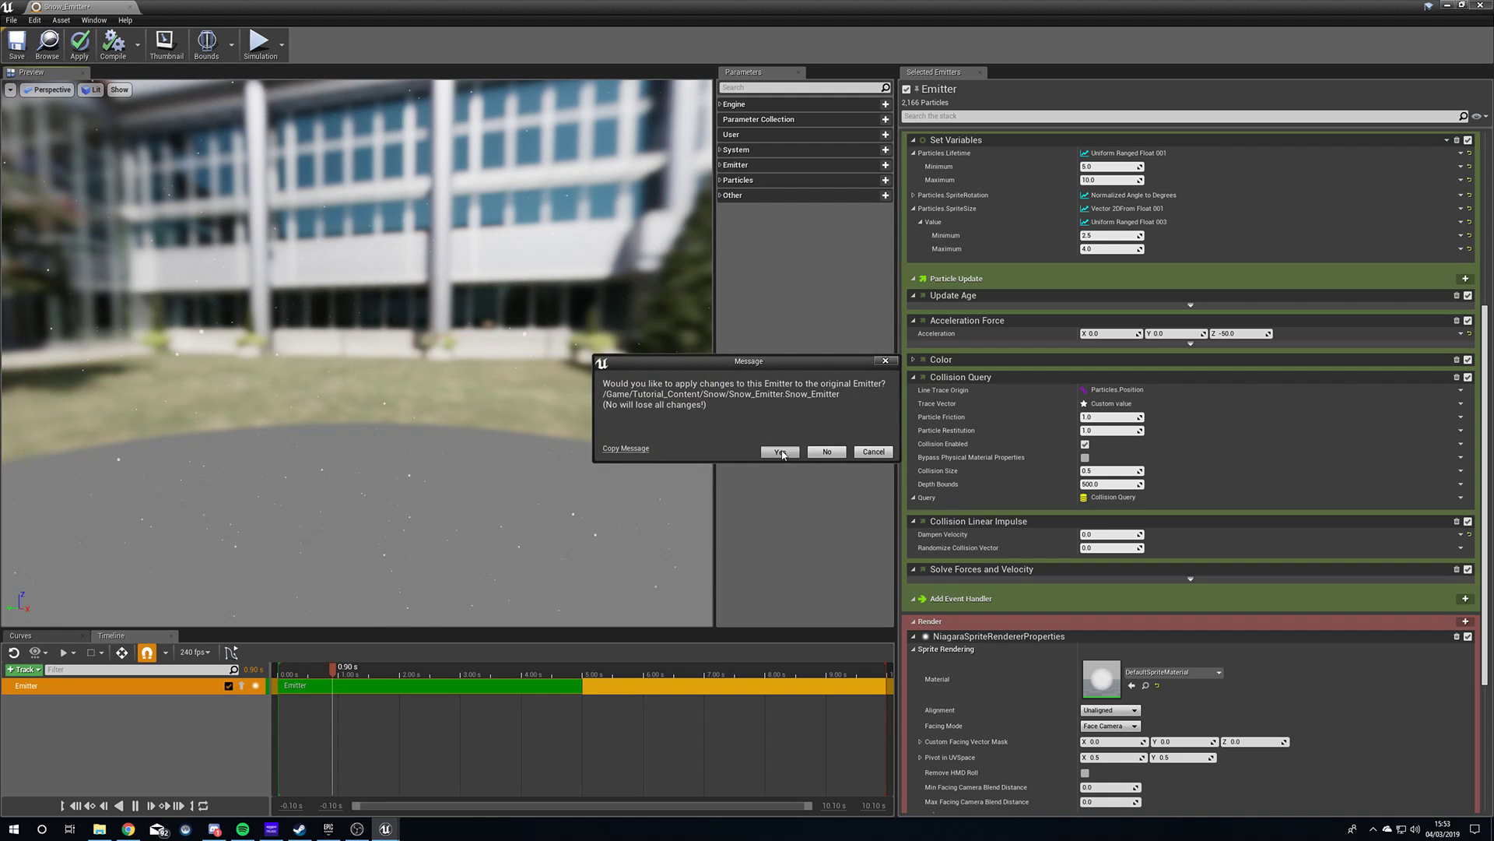
pyautogui.click(779, 452)
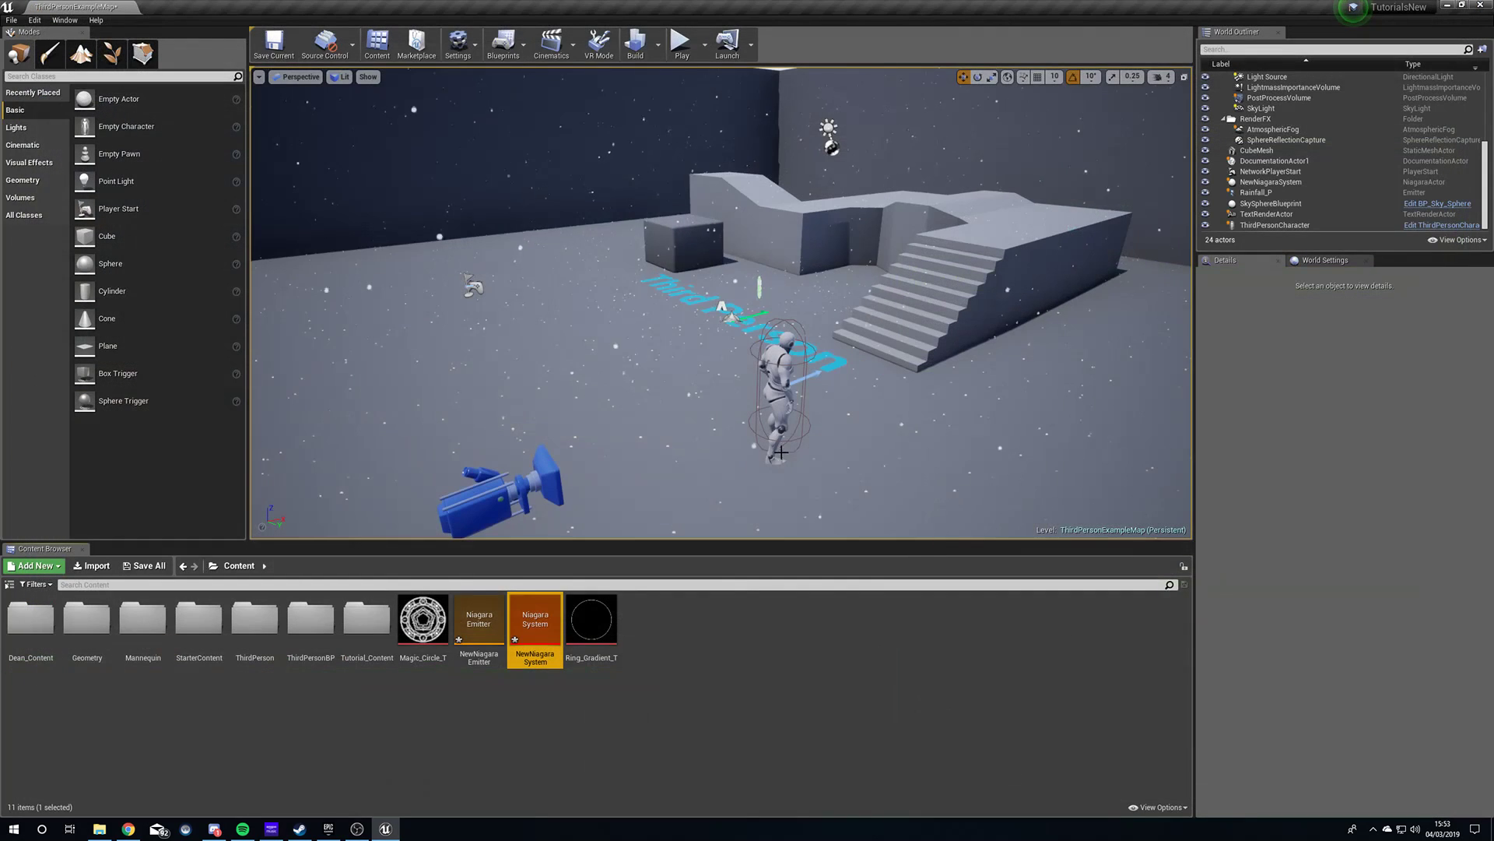
# Create a Niagara System named Snow_System in the Tutorial_Content Snow folder.
pyautogui.doubleClick(367, 618)
pyautogui.doubleClick(87, 619)
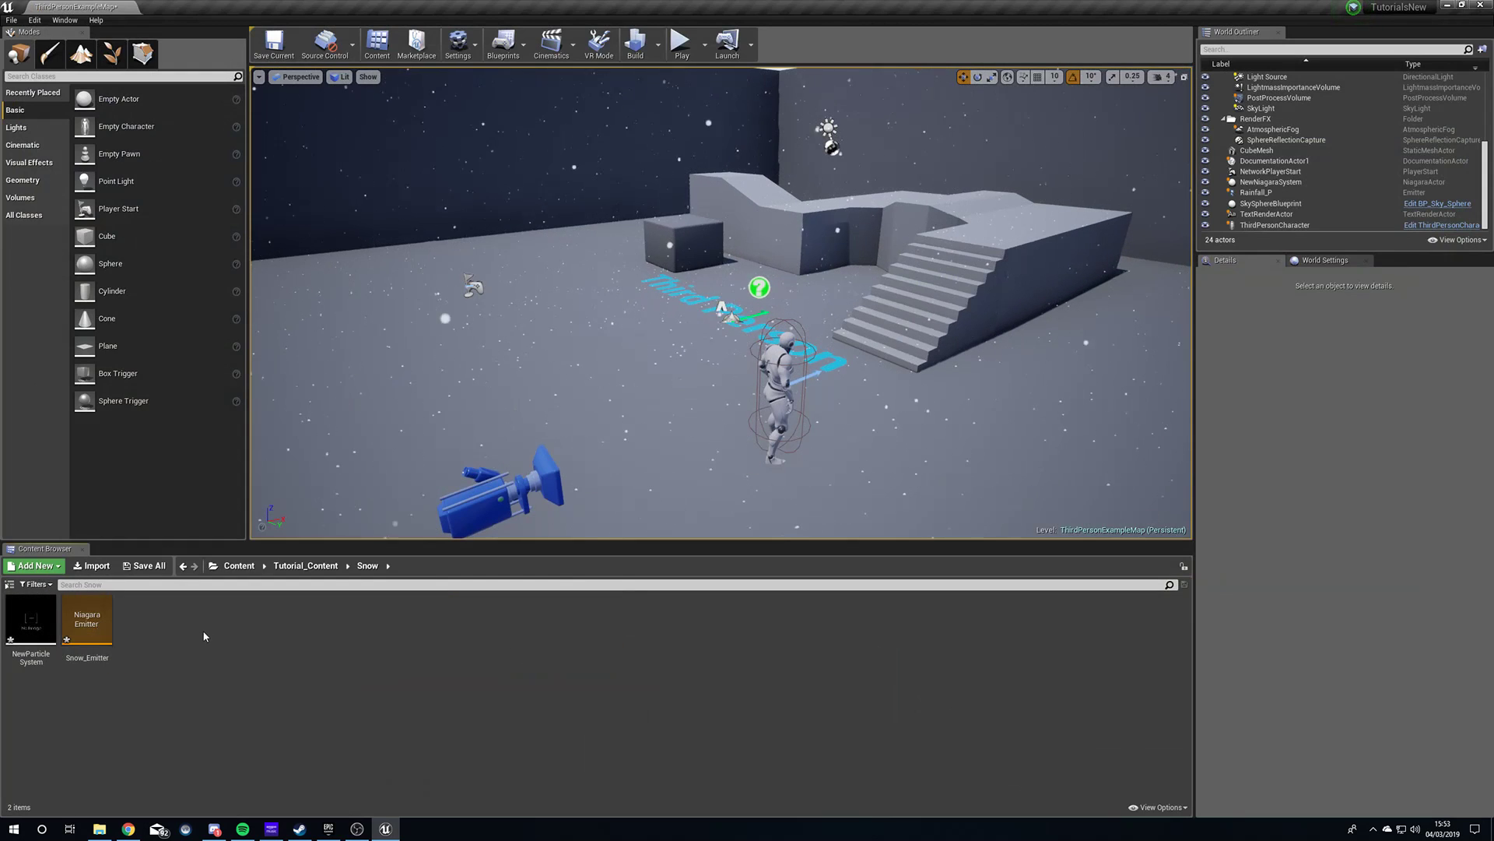
pyautogui.rightClick(209, 652)
pyautogui.moveTo(323, 554)
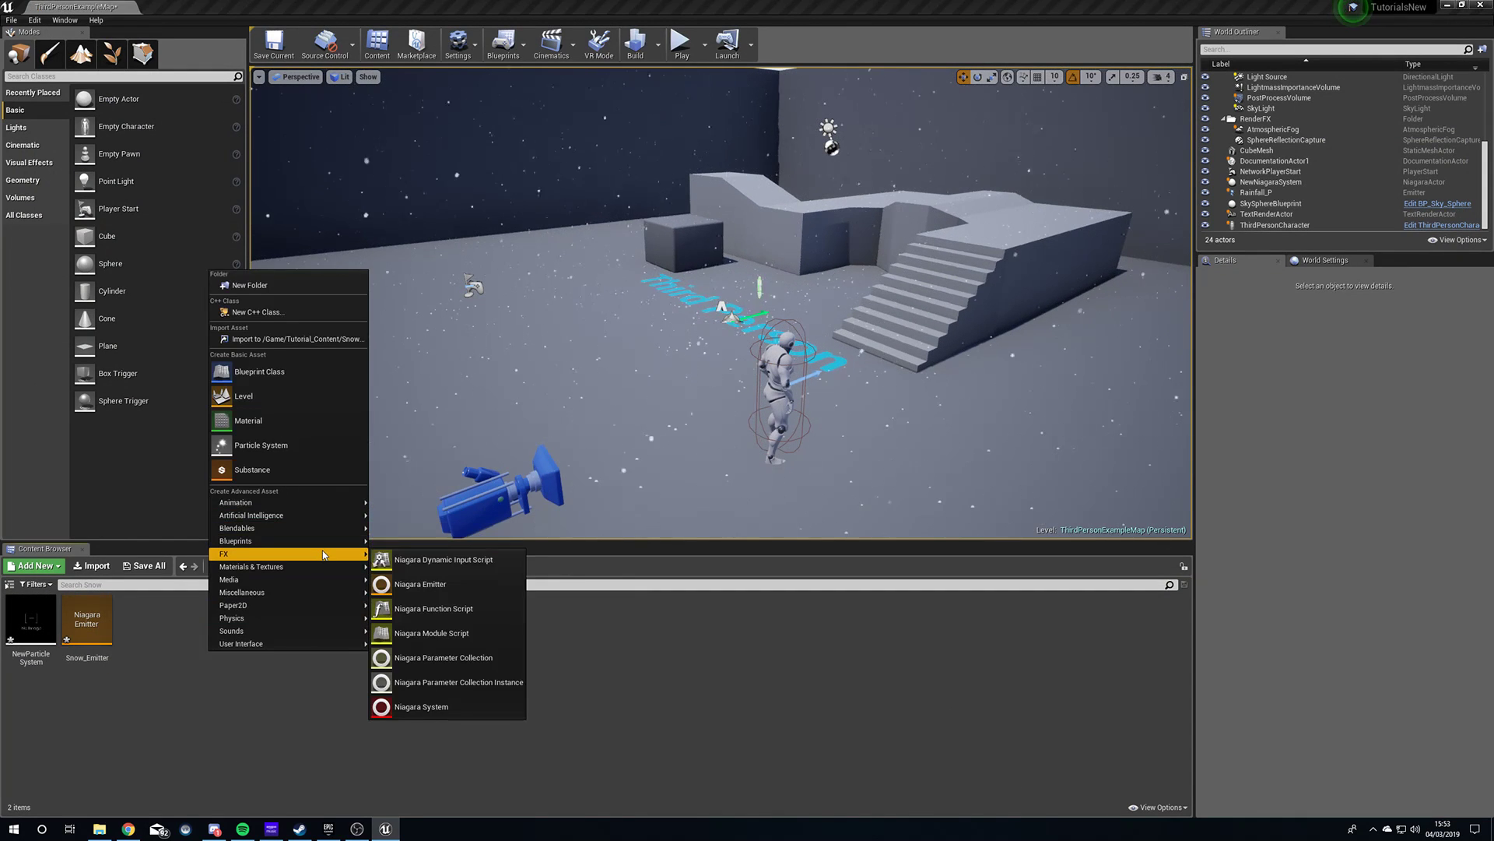
pyautogui.click(471, 708)
pyautogui.write('Snow_')
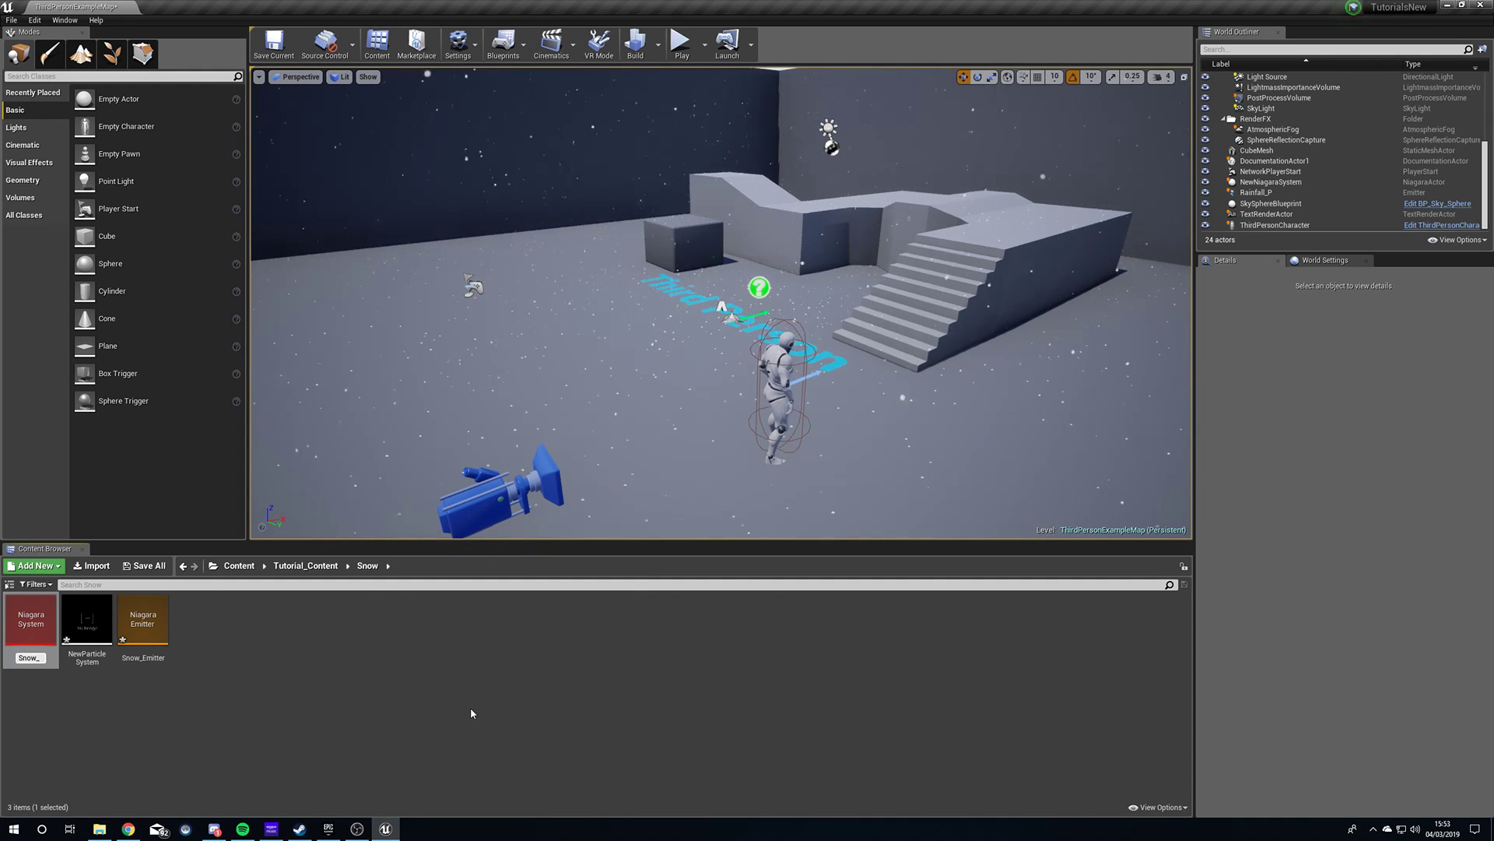
pyautogui.write('System')
pyautogui.press('Return')
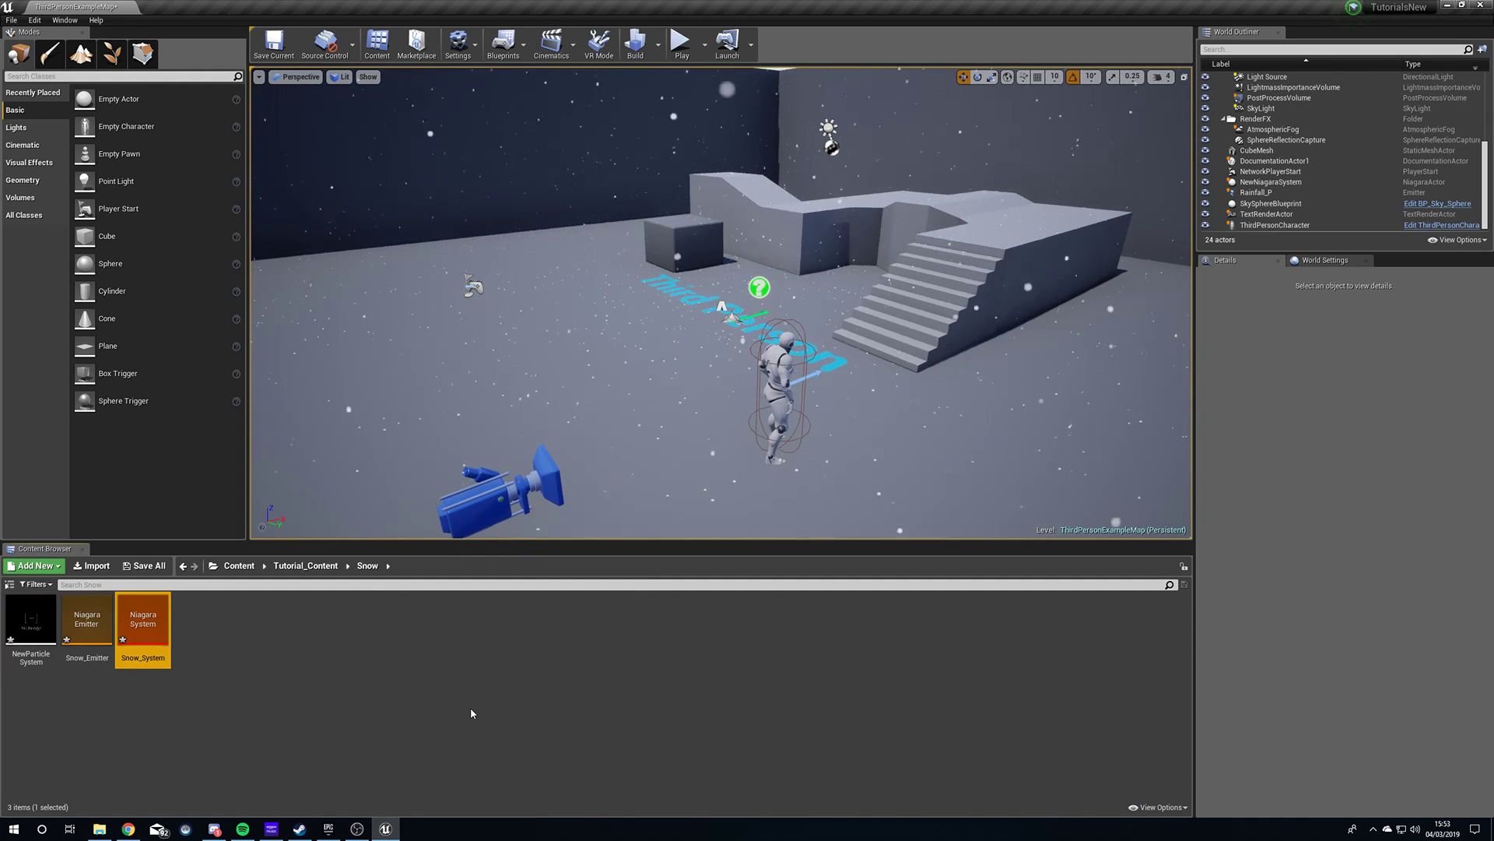
# Open Snow_System and turn off Orbit Mode in its preview viewport.
pyautogui.doubleClick(139, 624)
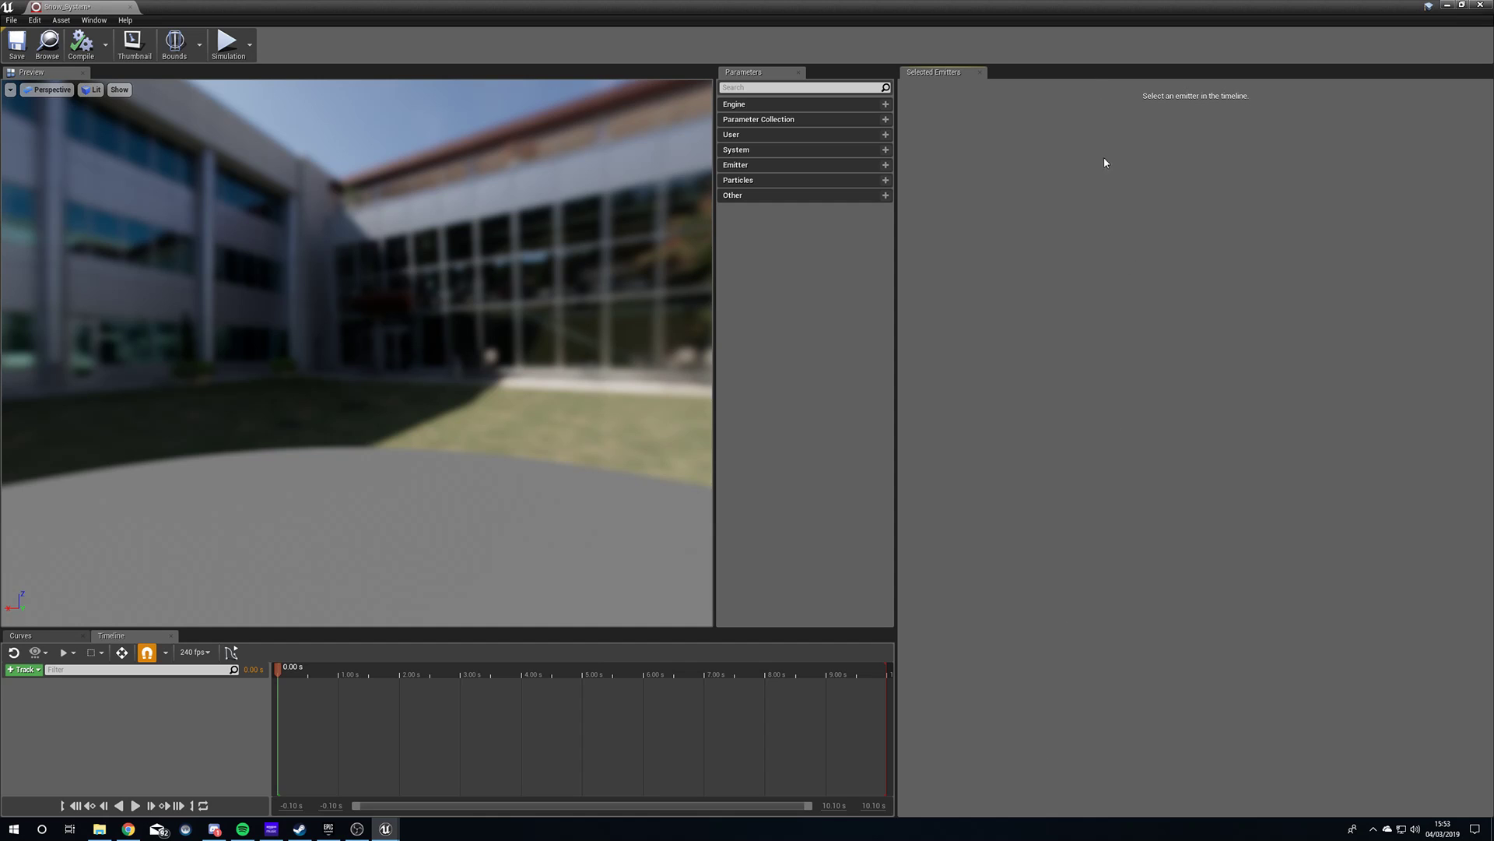
pyautogui.click(10, 90)
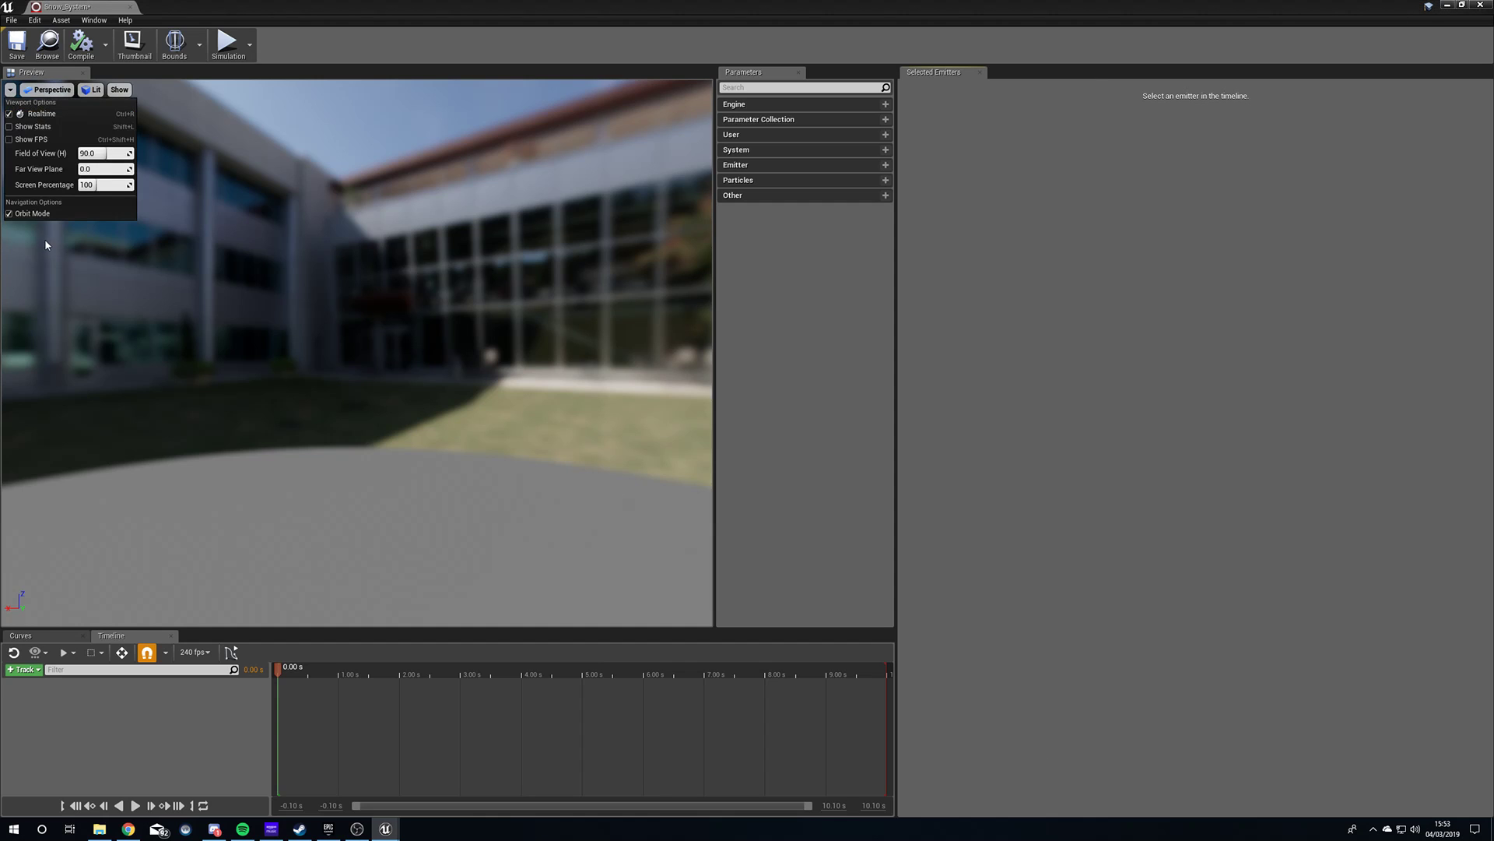
pyautogui.click(41, 214)
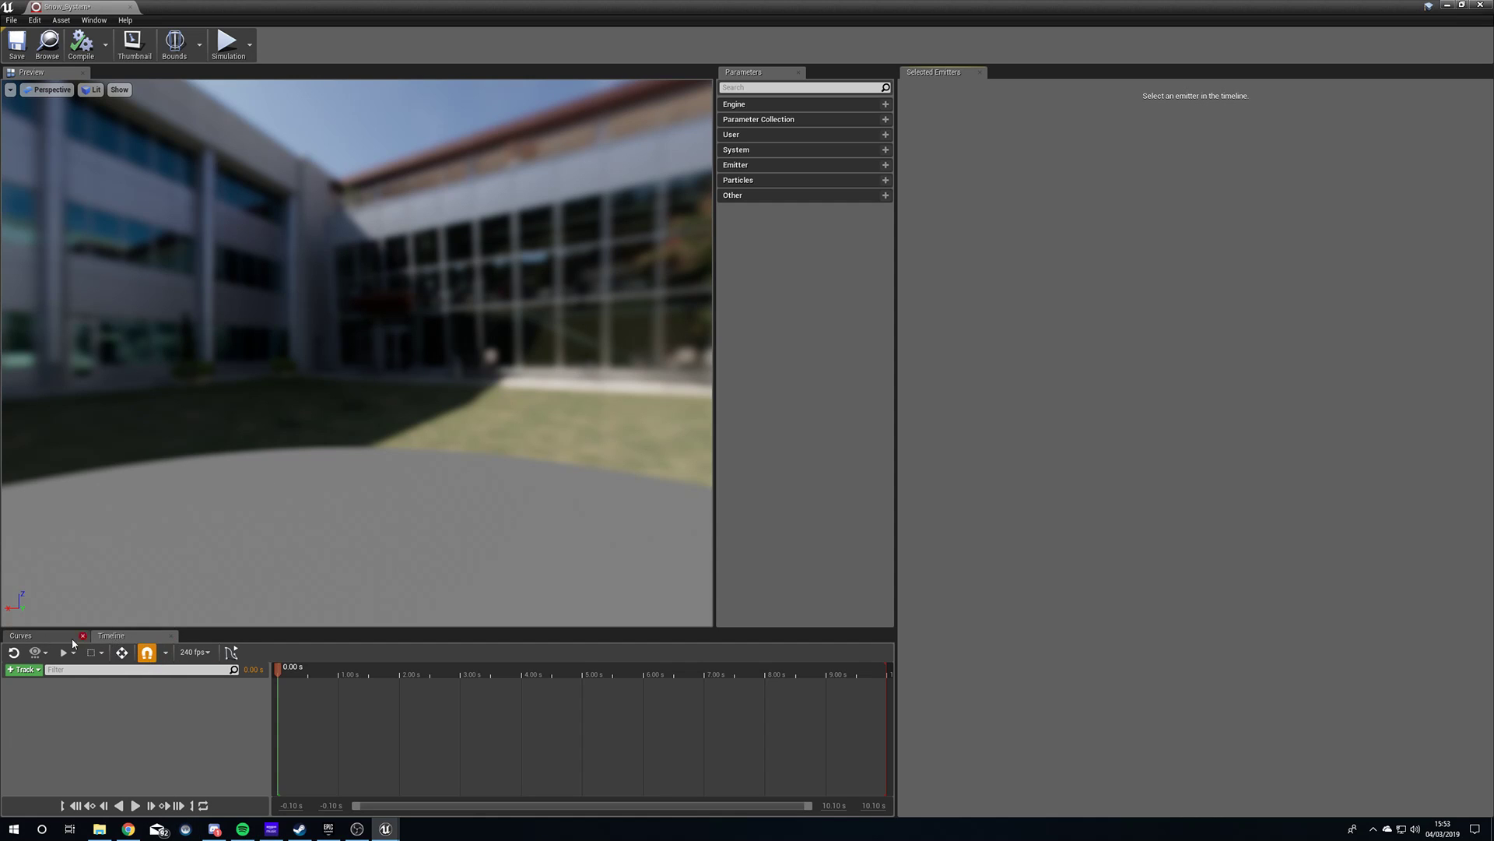
# Add Snow_Emitter as an emitter track in Snow_System's timeline.
pyautogui.click(36, 638)
pyautogui.click(135, 637)
pyautogui.click(38, 669)
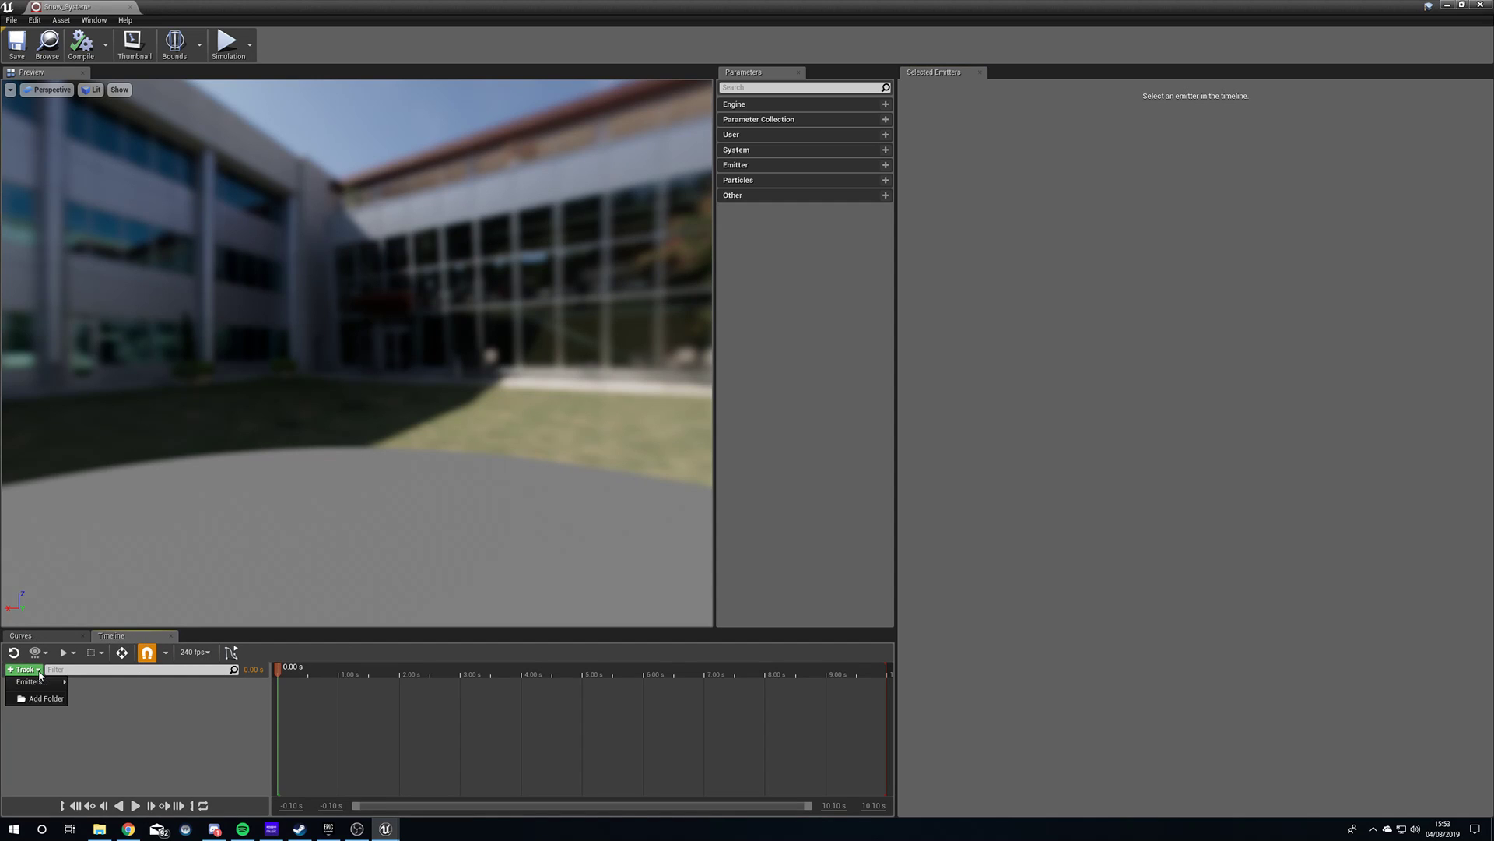
pyautogui.moveTo(35, 682)
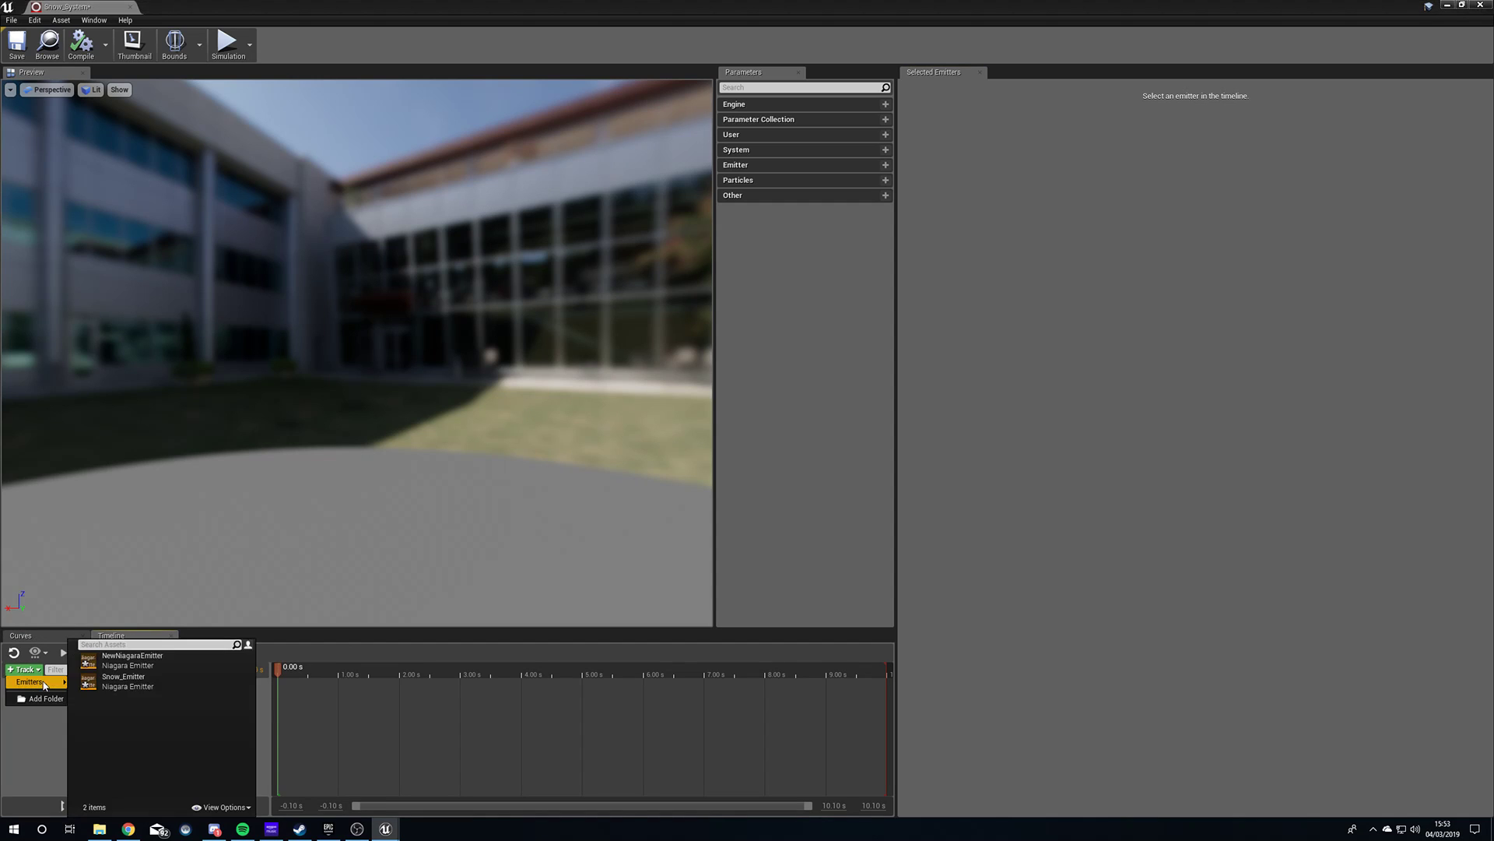
pyautogui.click(110, 681)
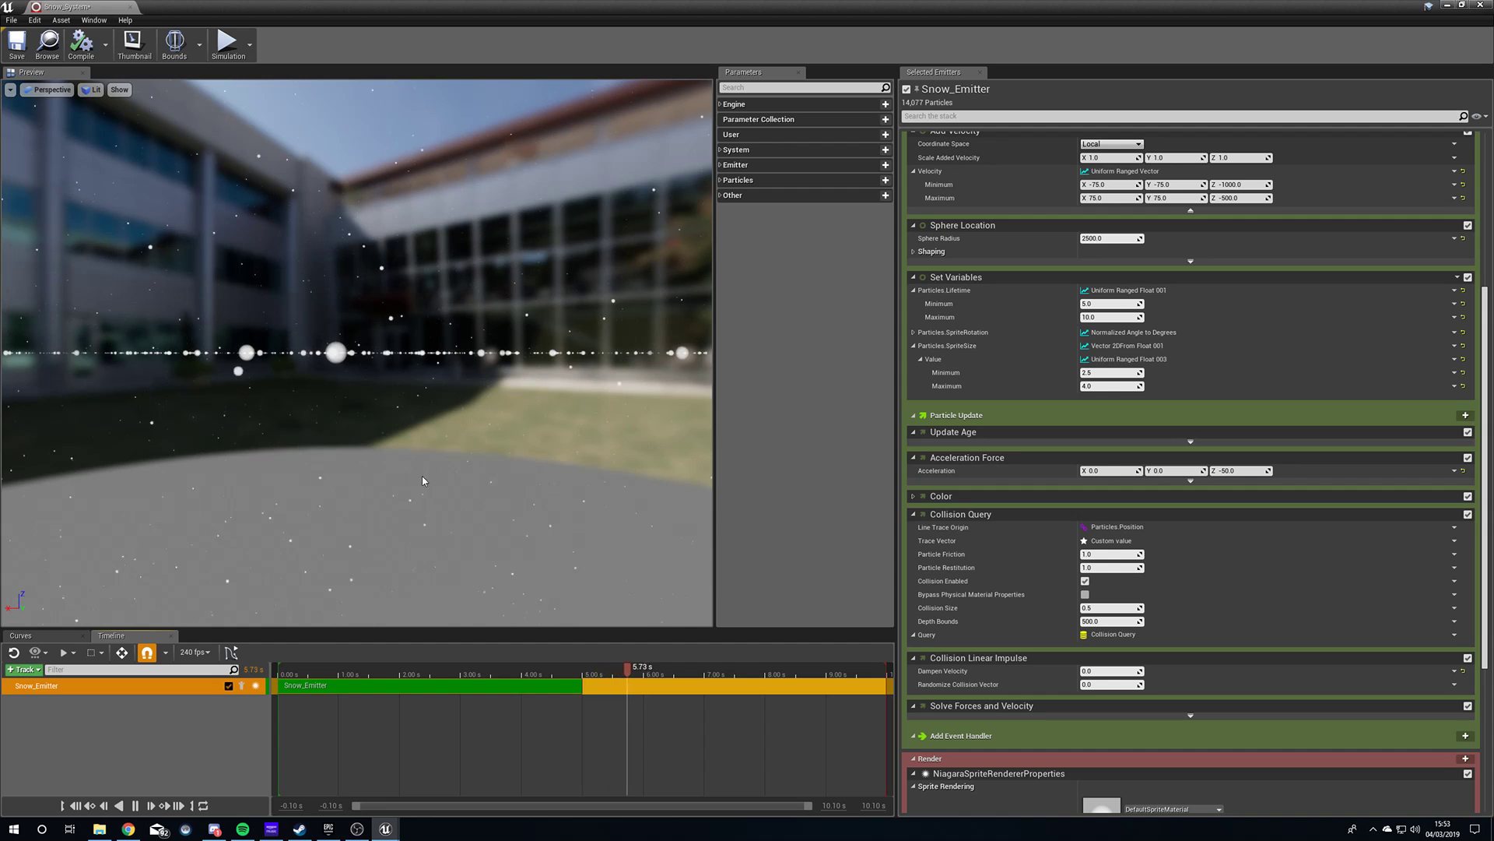
# Inspect the snow in the Snow_System preview and set Snow_Emitter's spawn rate to 5000.
pyautogui.moveTo(422, 480); pyautogui.dragTo(249, 359)
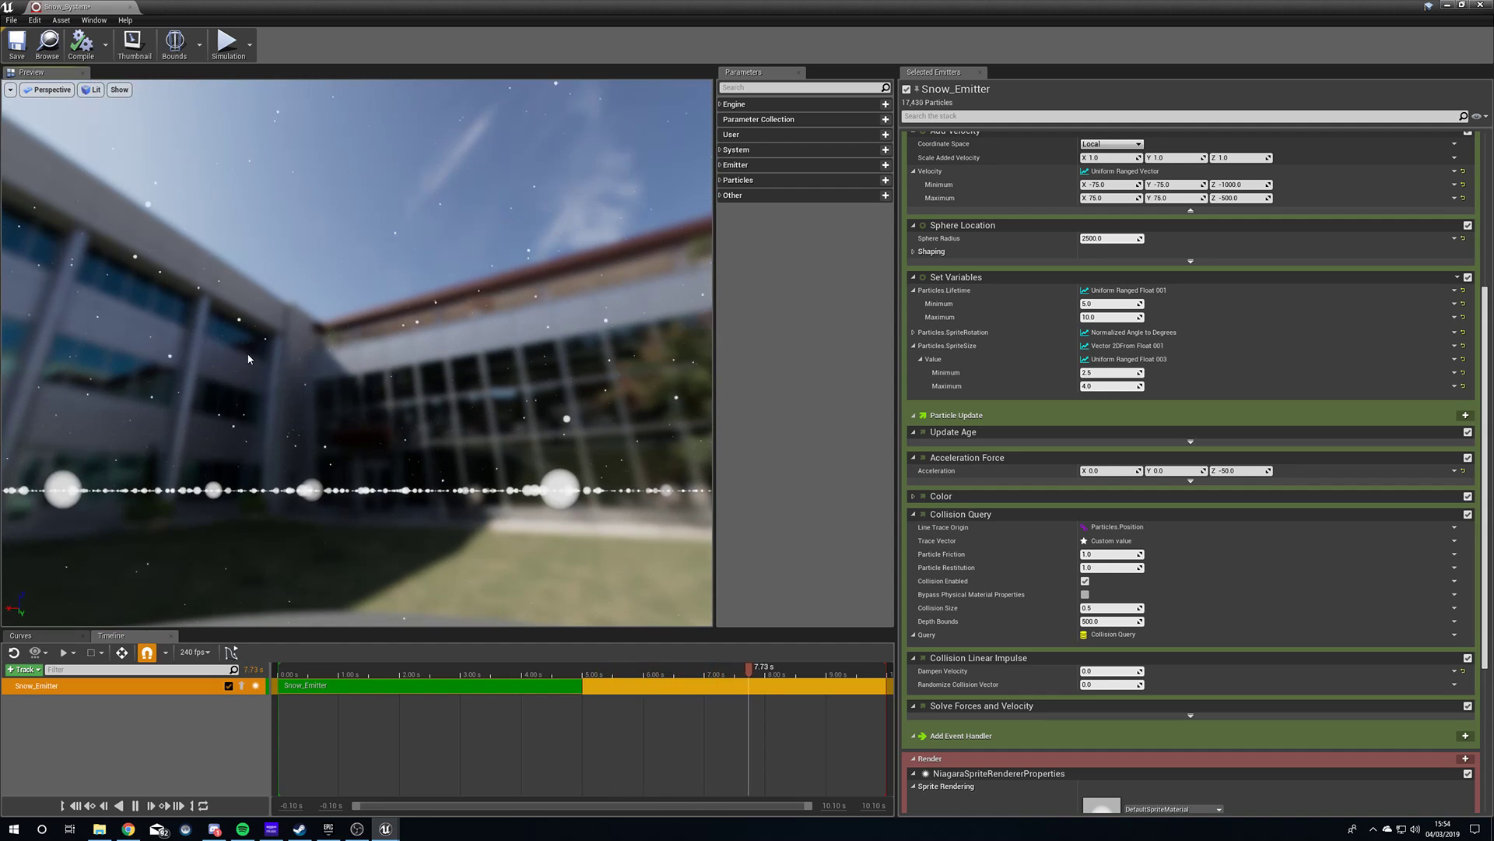
pyautogui.scroll(5, 1068, 137)
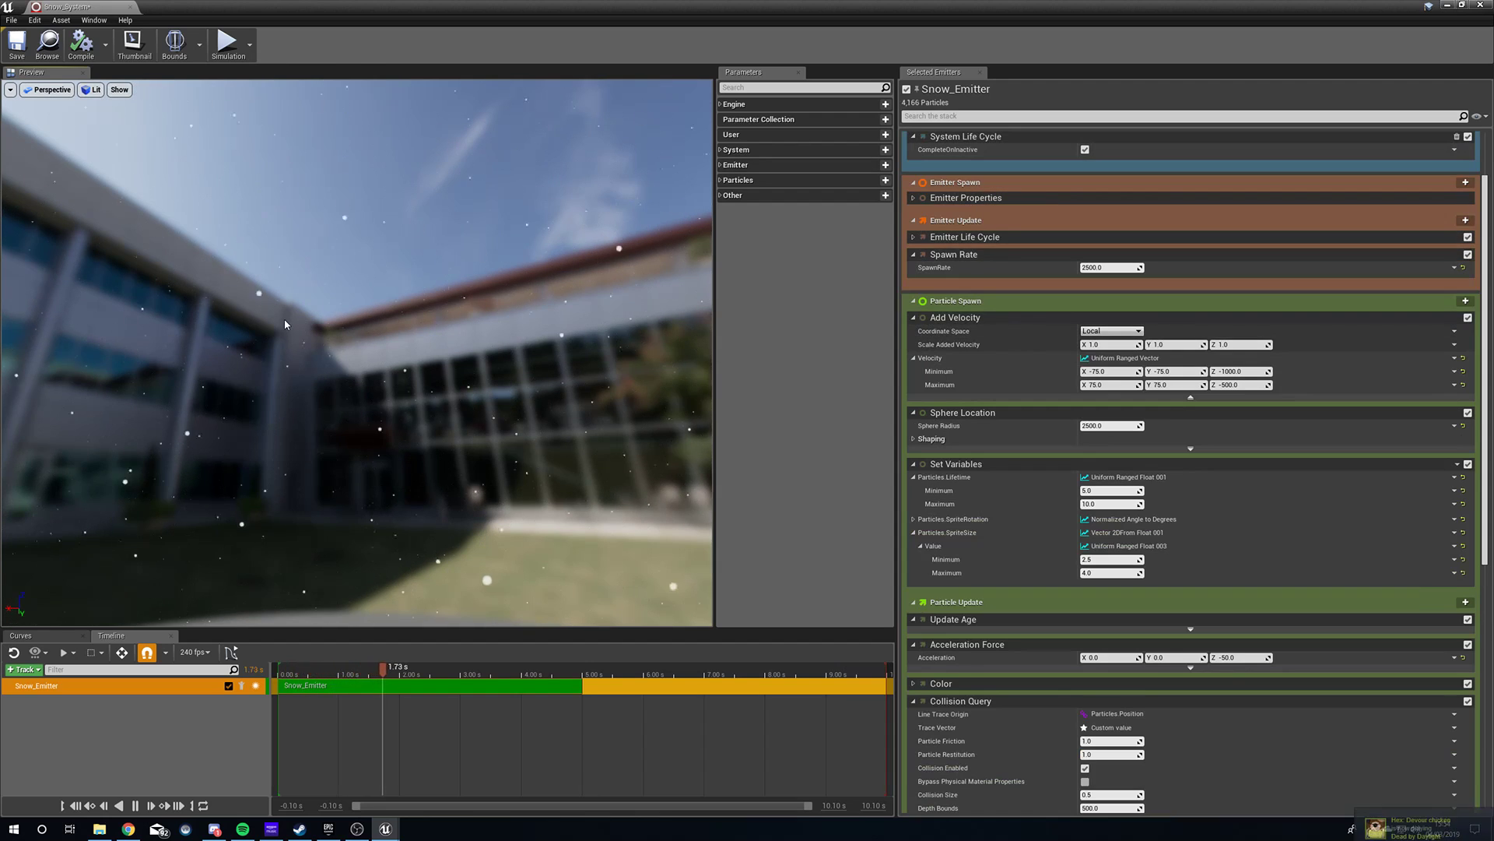
pyautogui.click(1117, 428)
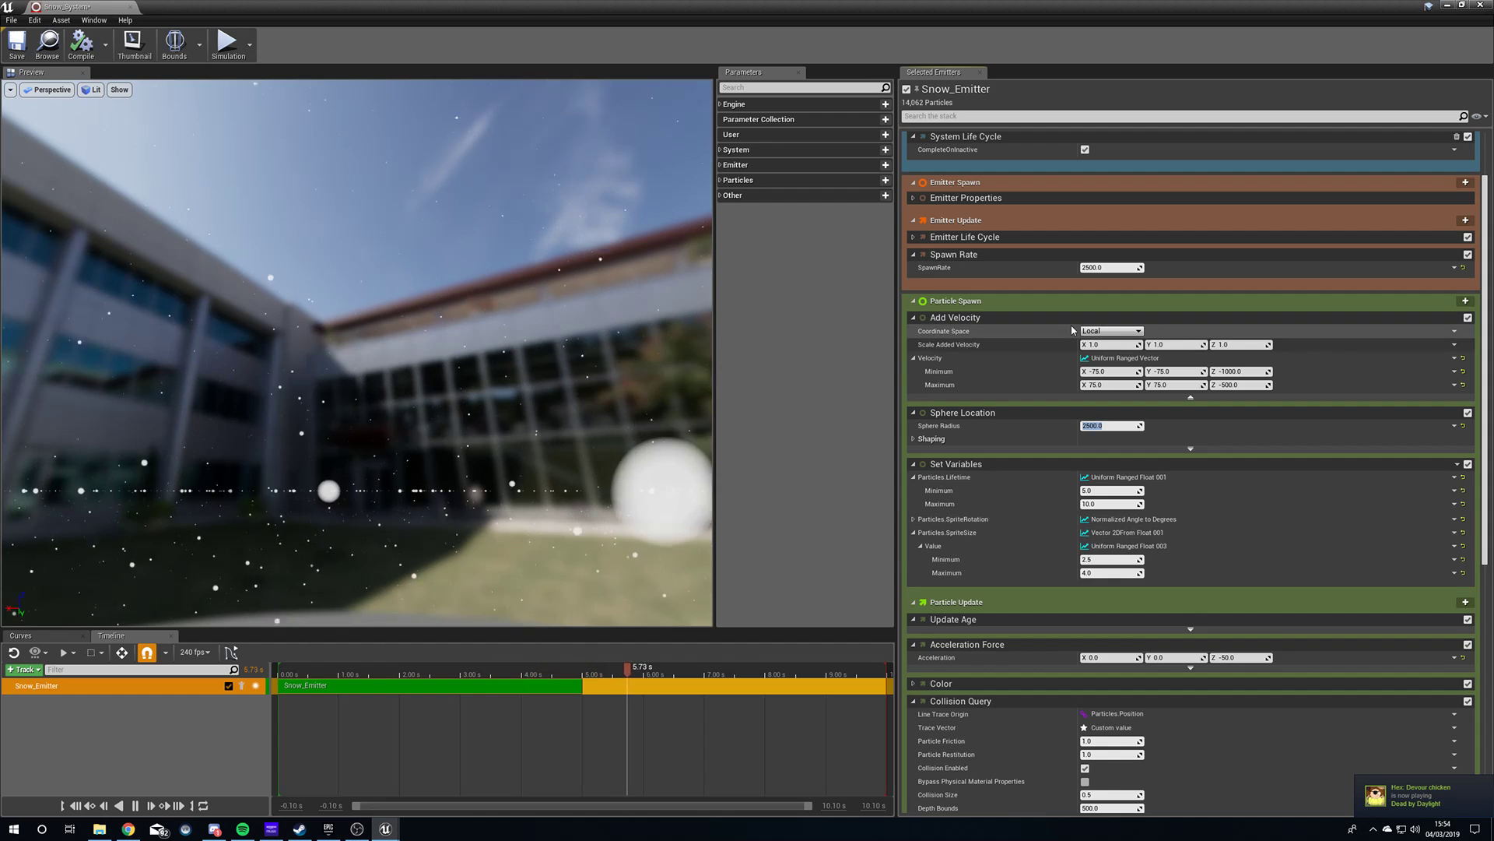
pyautogui.scroll(1, 1113, 312)
pyautogui.click(1113, 305)
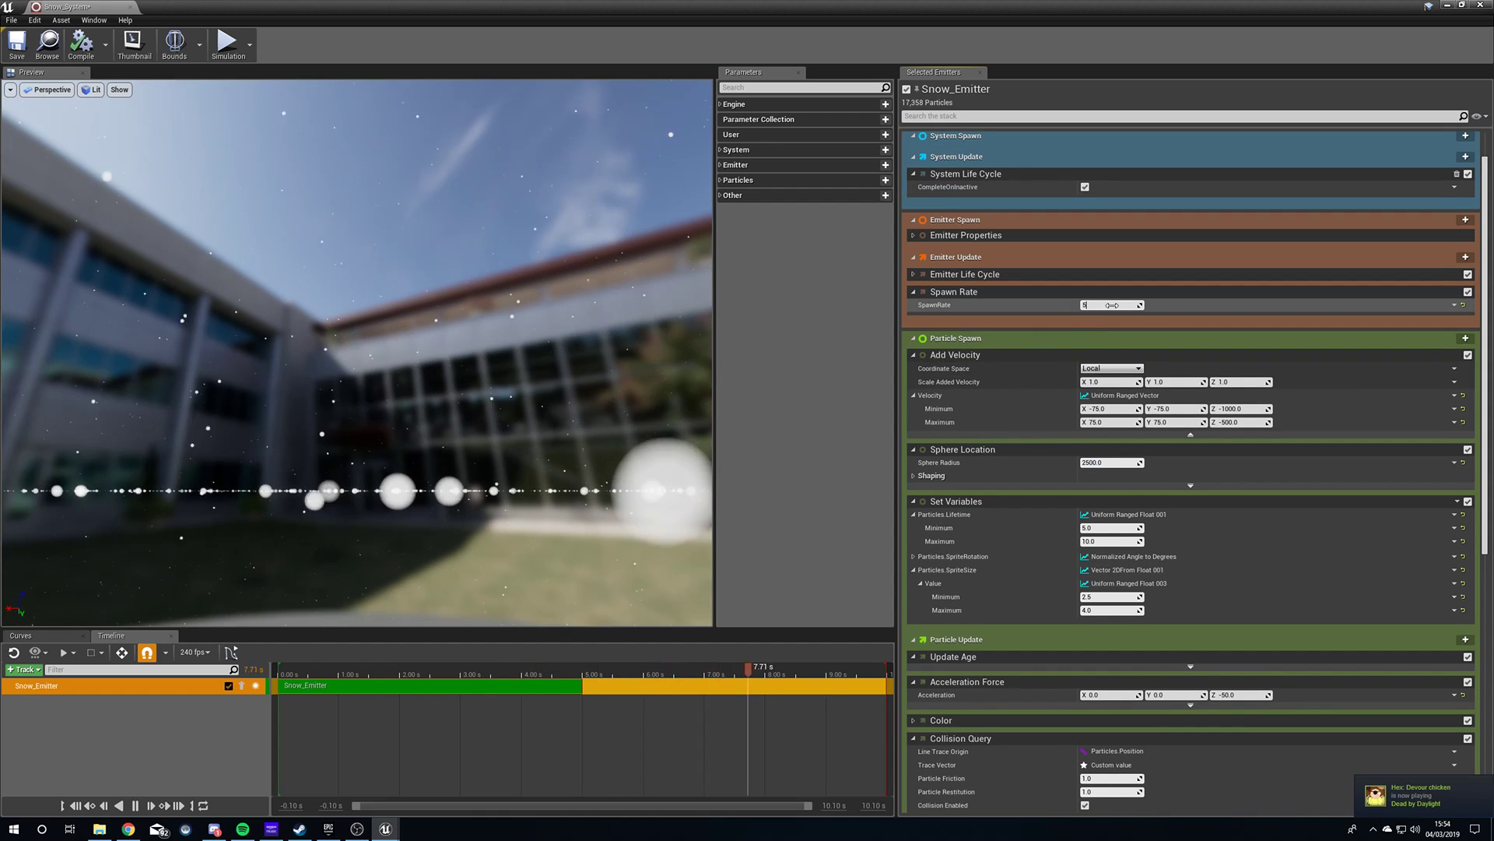
pyautogui.write('000')
pyautogui.press('Return')
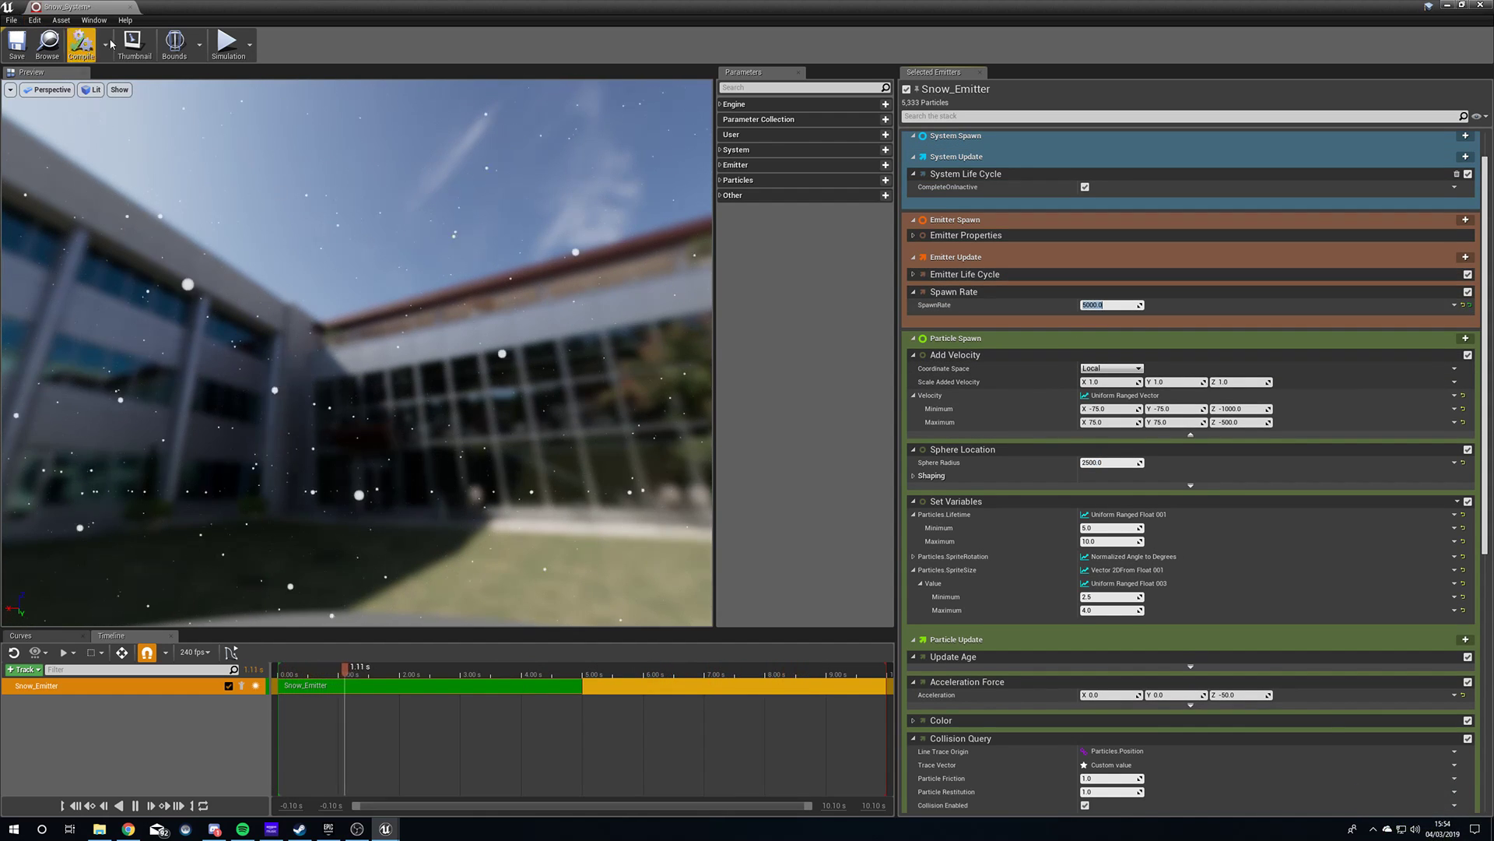
# Open the standalone Snow_Emitter asset and compare its spawn rate and preview with those in Snow_System.
pyautogui.click(1450, 6)
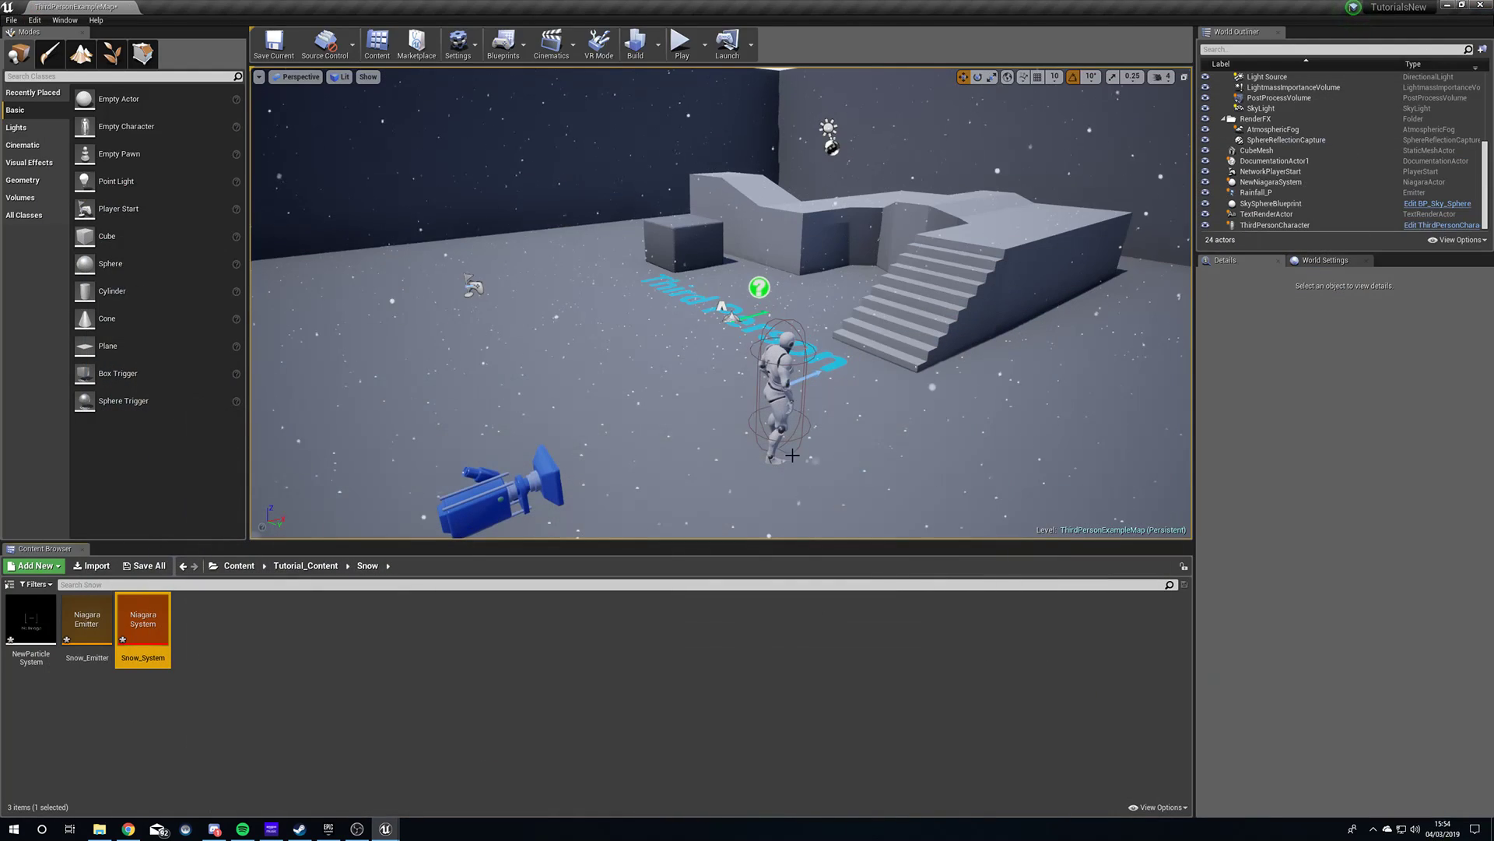
pyautogui.doubleClick(87, 626)
pyautogui.scroll(3, 1020, 558)
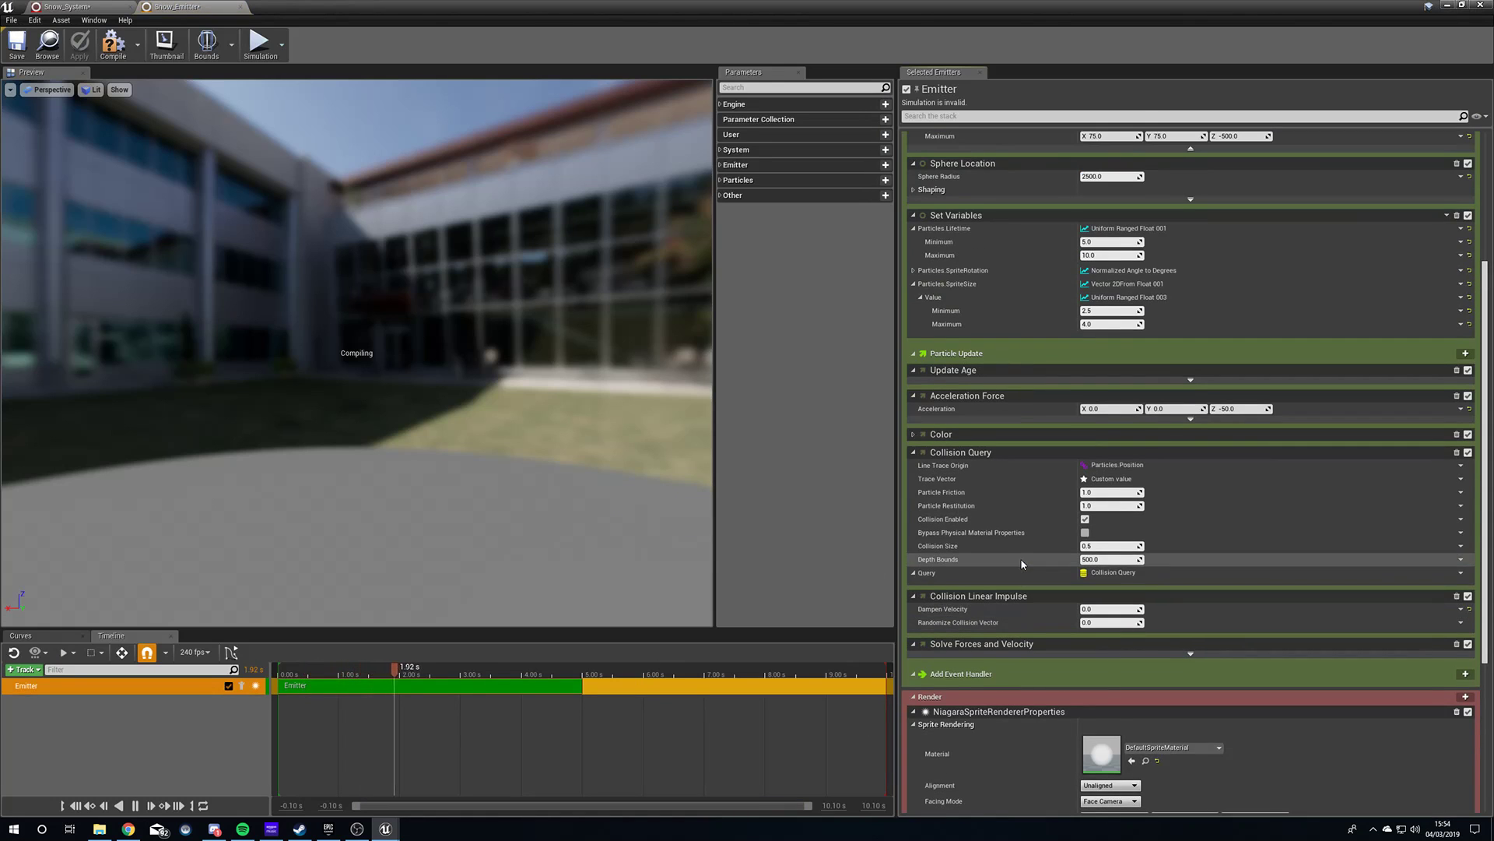
pyautogui.scroll(4, 1121, 246)
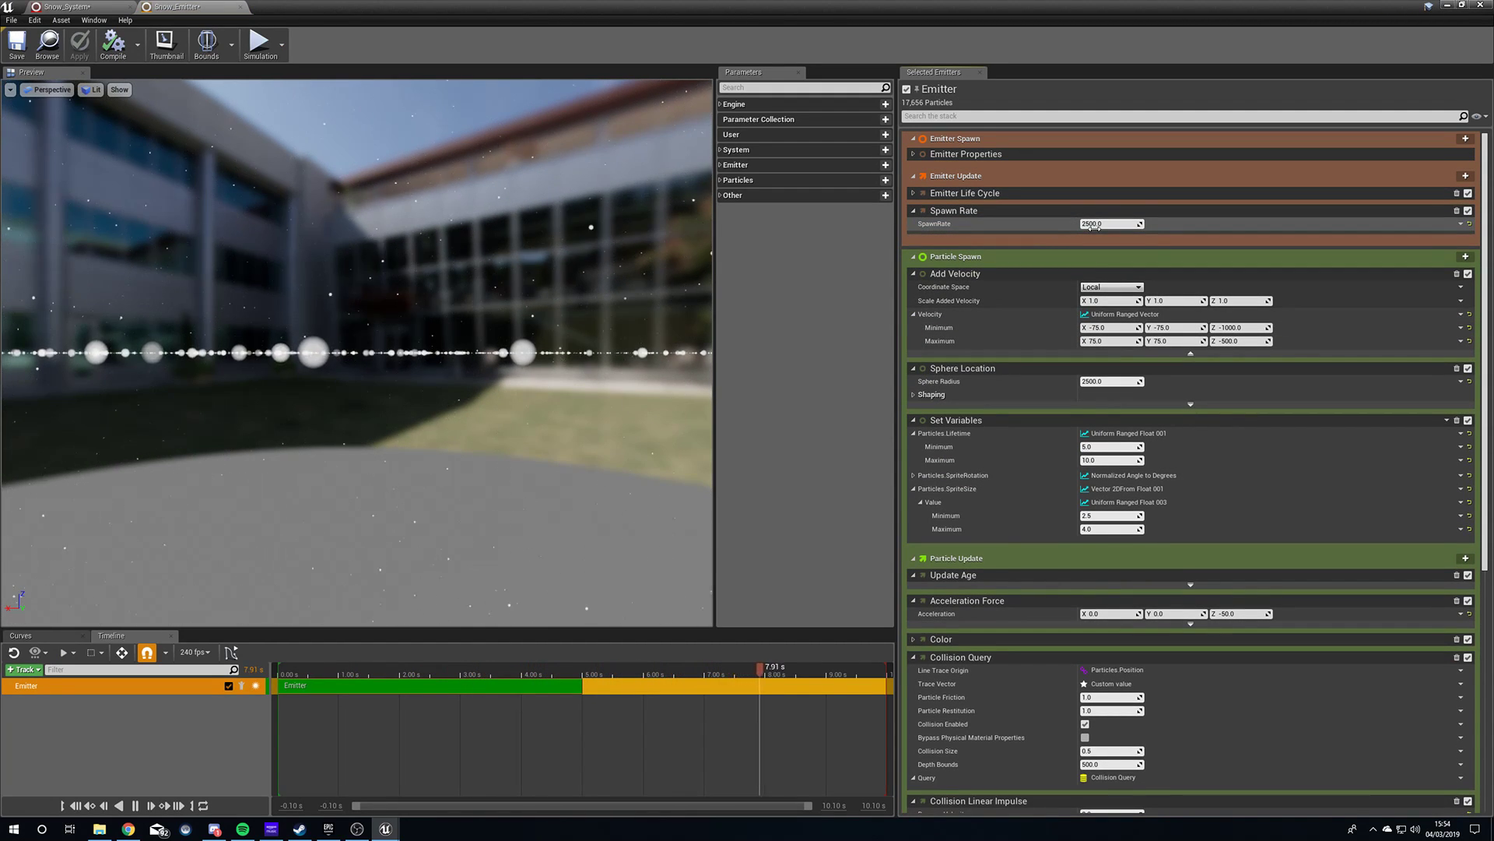
pyautogui.click(82, 7)
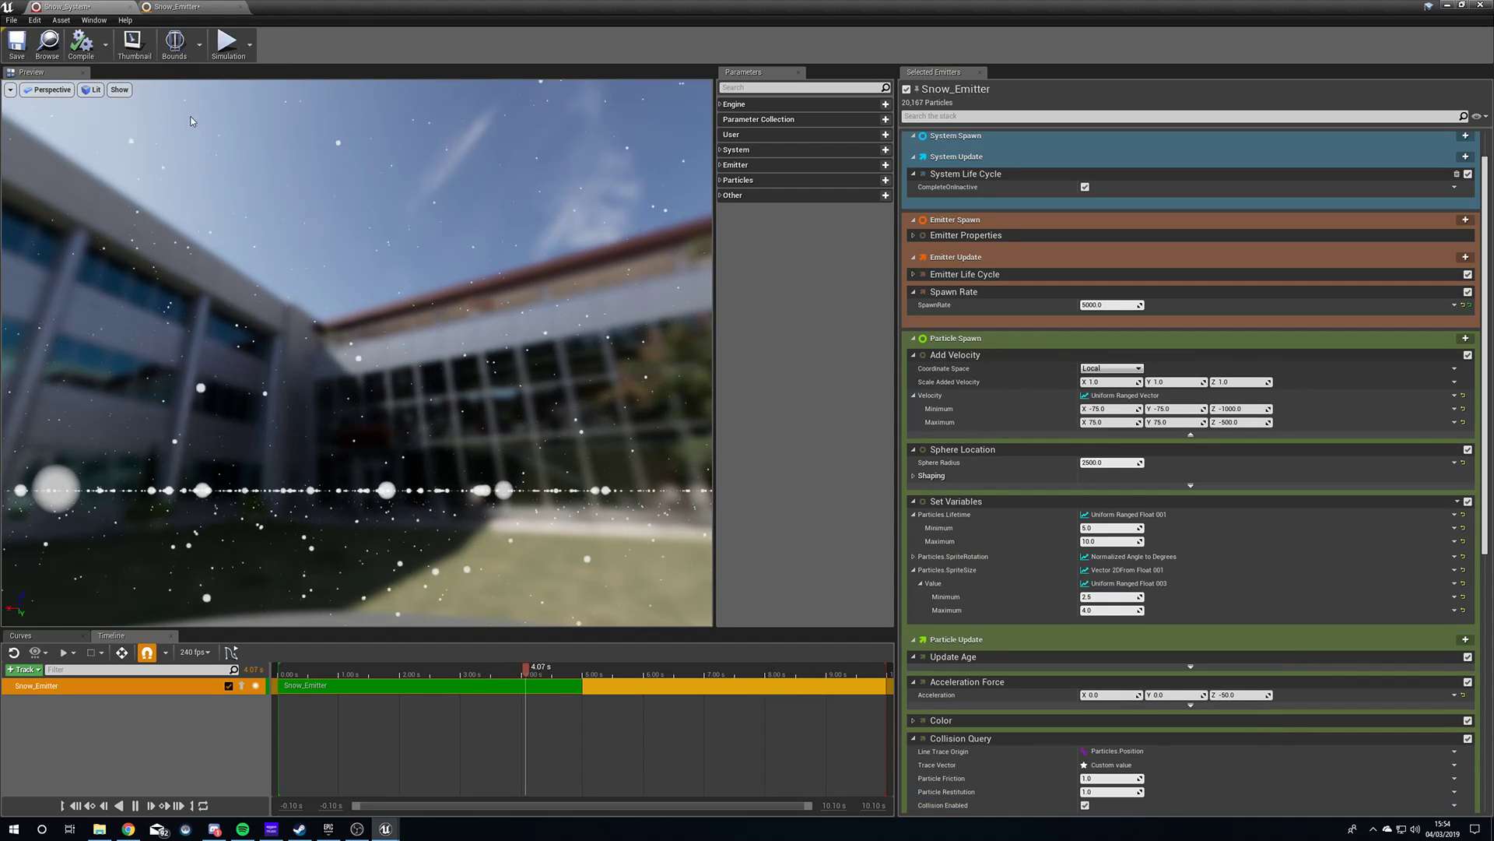
pyautogui.click(177, 7)
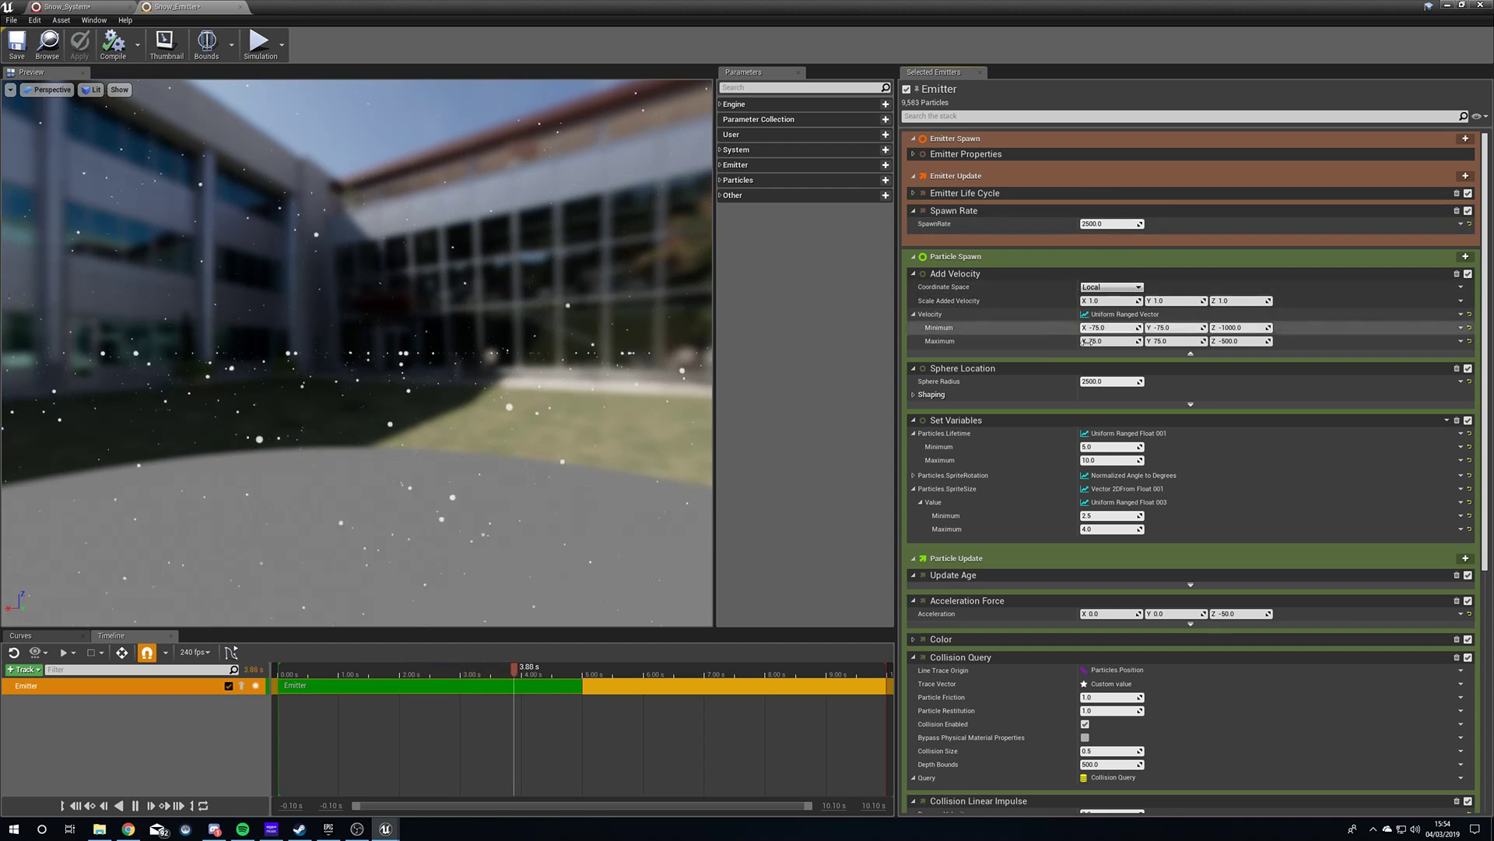
# Set Snow_Emitter's spawn rate within Snow_System to 2500 and check the preview.
pyautogui.click(85, 8)
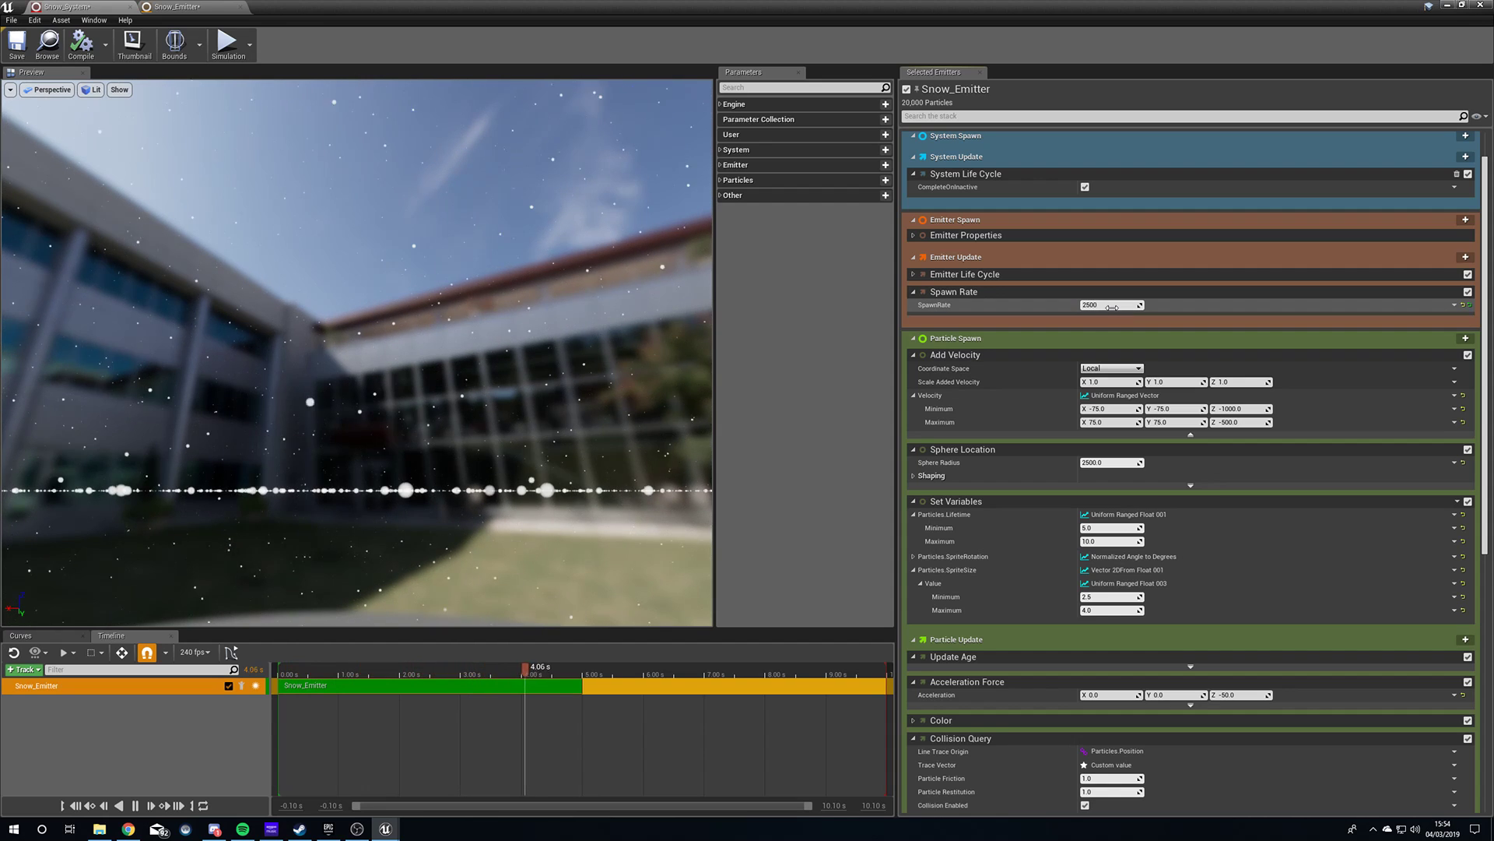
pyautogui.click(1111, 305)
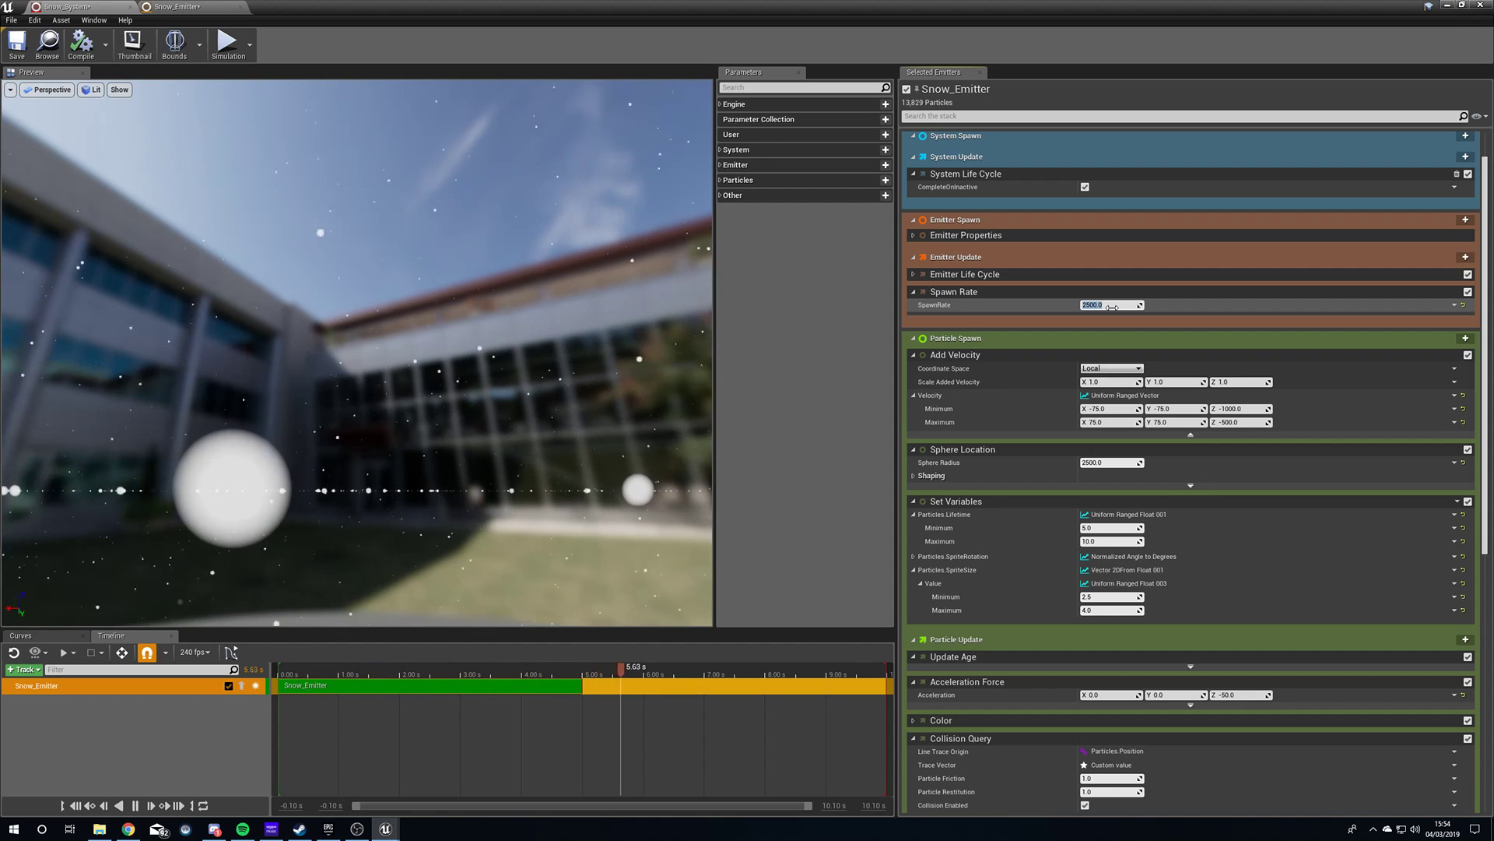
pyautogui.moveTo(497, 374); pyautogui.dragTo(496, 442, button='right')
pyautogui.moveTo(561, 353); pyautogui.dragTo(551, 354, button='right')
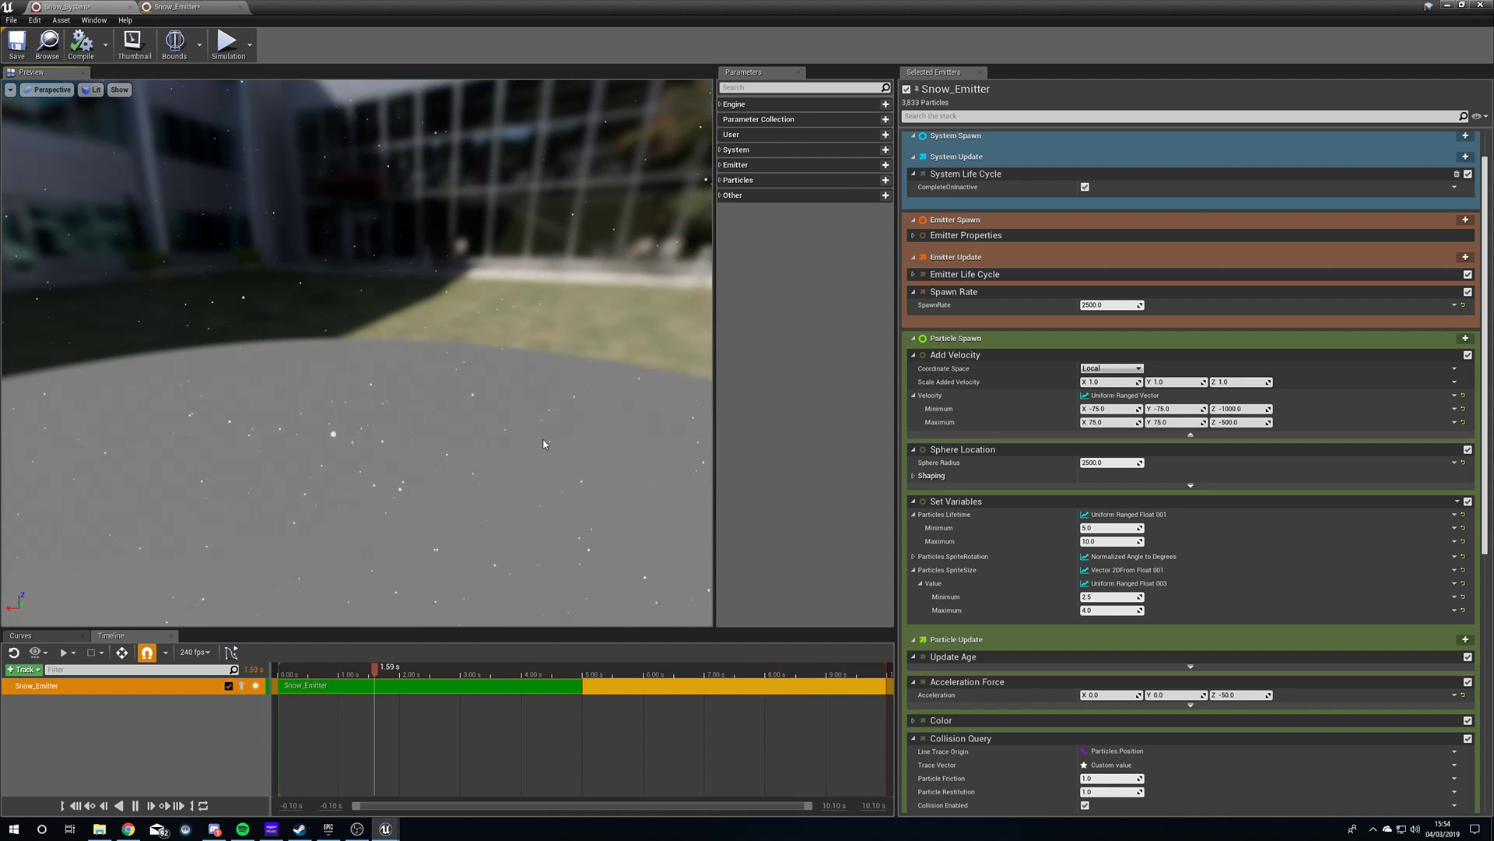
# Close the Niagara editor and delete the old NewNiagaraSystem actor from the level.
pyautogui.click(1481, 5)
pyautogui.click(738, 318)
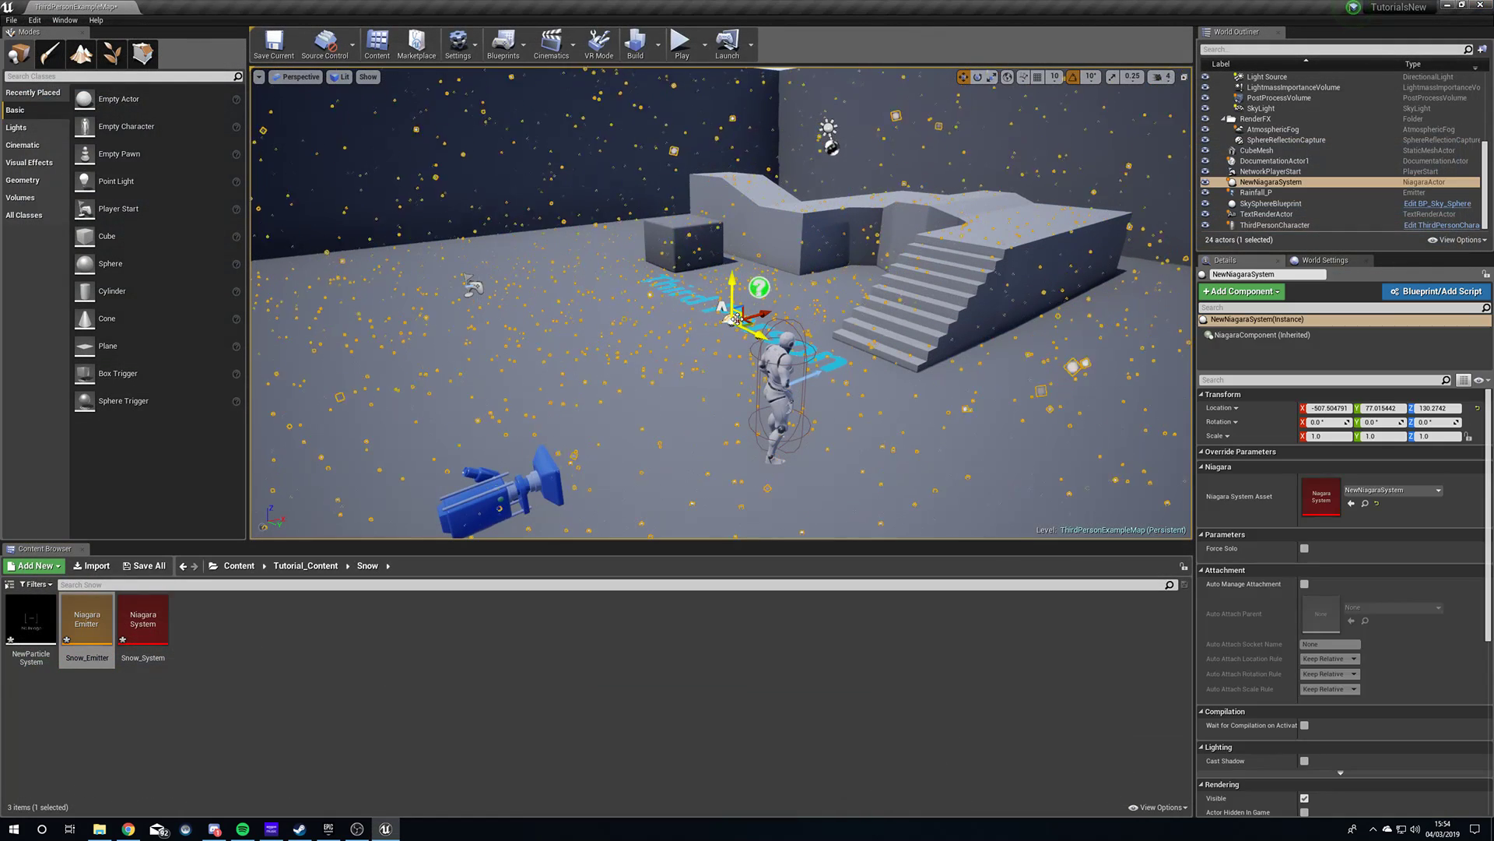
pyautogui.press('Delete')
# Place Snow_System in the level near the Third Person floor text and view the falling snow.
pyautogui.moveTo(738, 318); pyautogui.dragTo(724, 343, button='right')
pyautogui.click(142, 622)
pyautogui.moveTo(143, 623); pyautogui.dragTo(720, 375)
pyautogui.rightClick(736, 445)
pyautogui.click(661, 440)
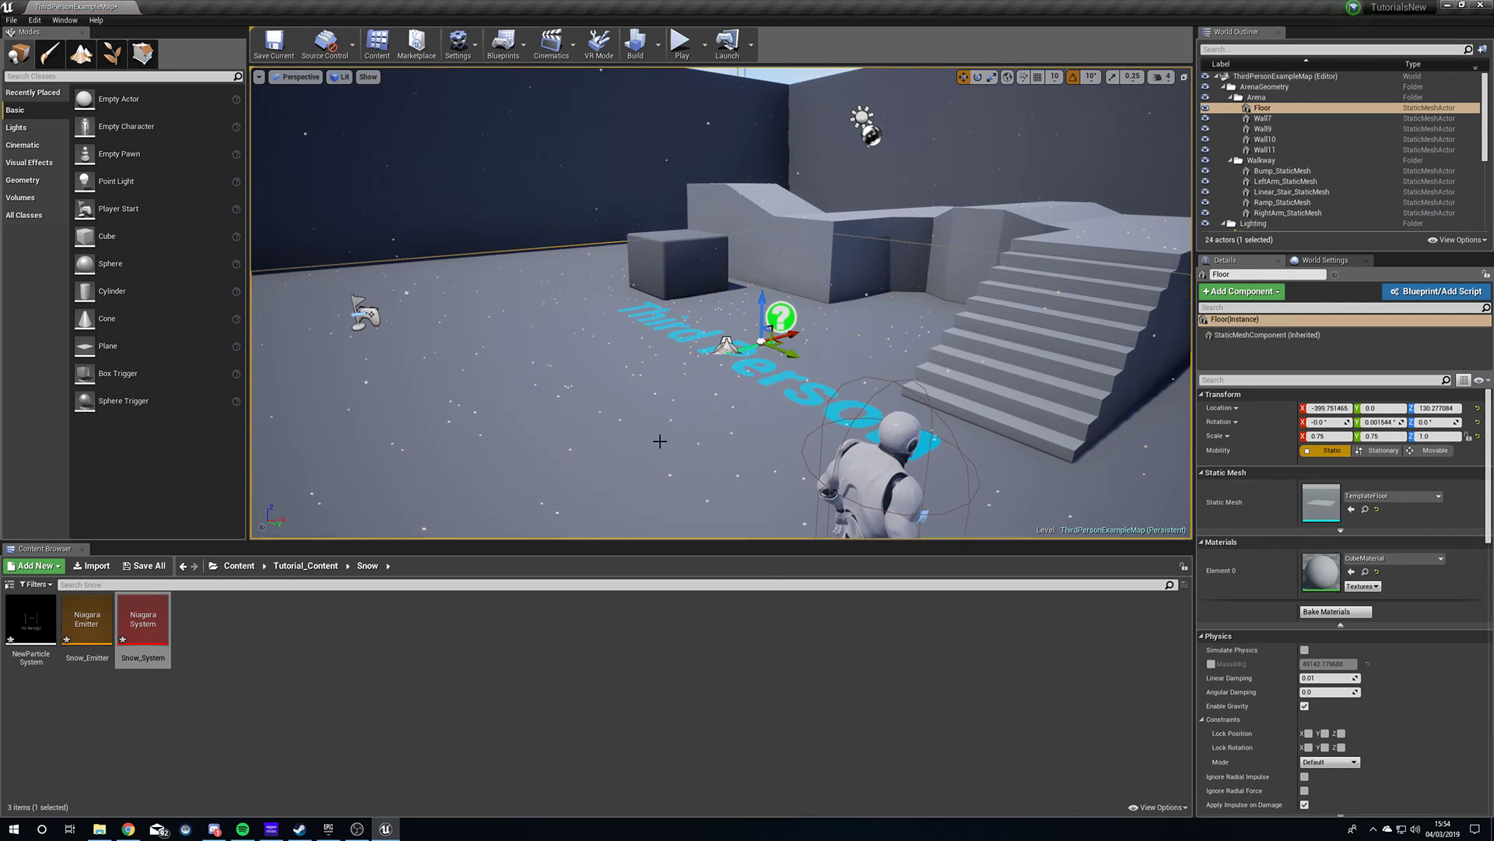
pyautogui.moveTo(661, 441); pyautogui.dragTo(823, 491, button='right')
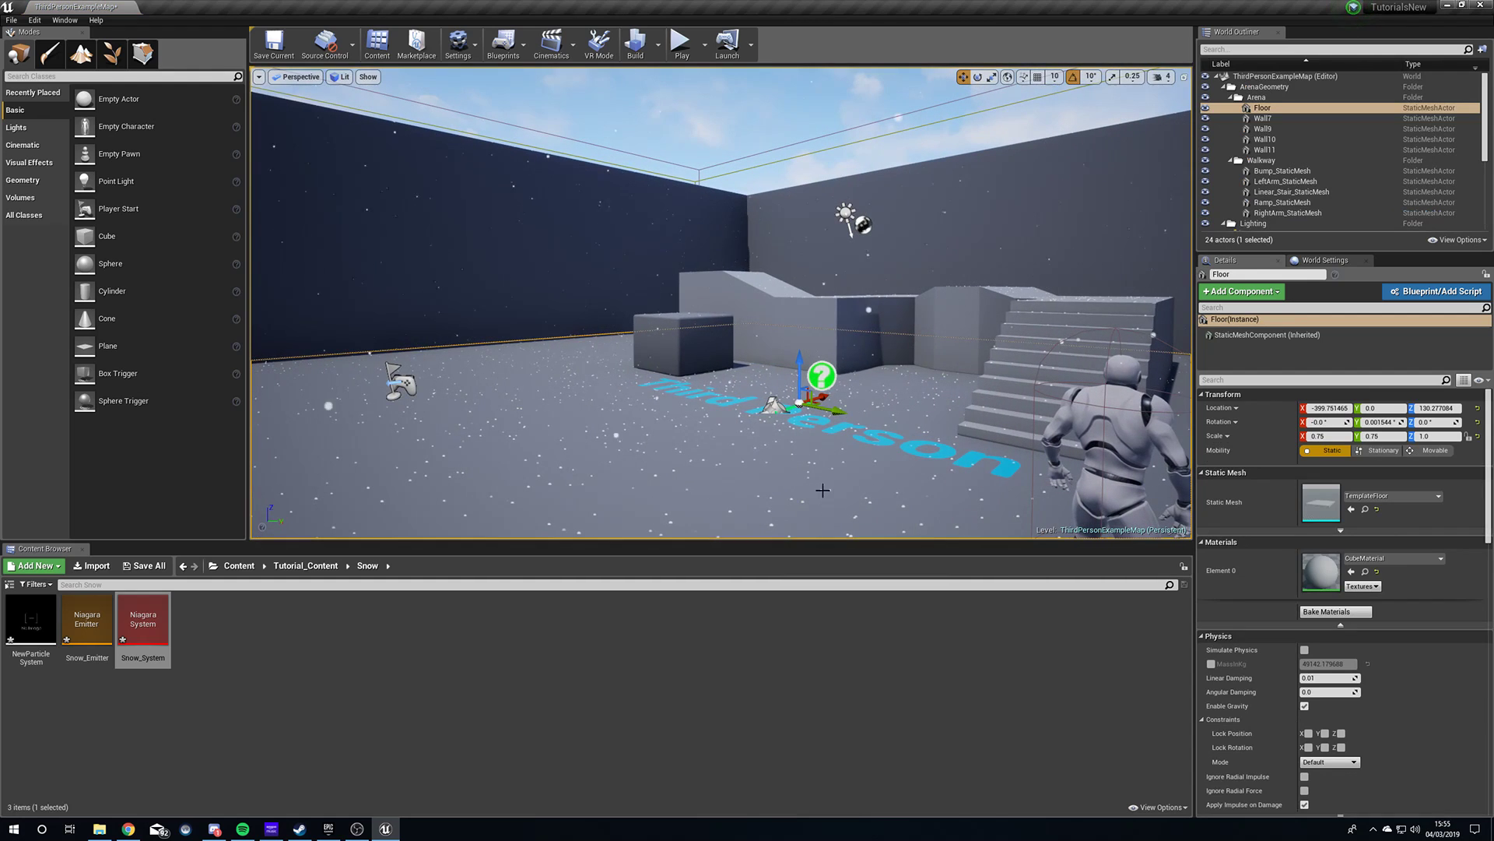
# In Snow_System, set the Acceleration Force Z to -20, compile, and check the snow in the level.
pyautogui.doubleClick(146, 621)
pyautogui.scroll(-1, 1048, 540)
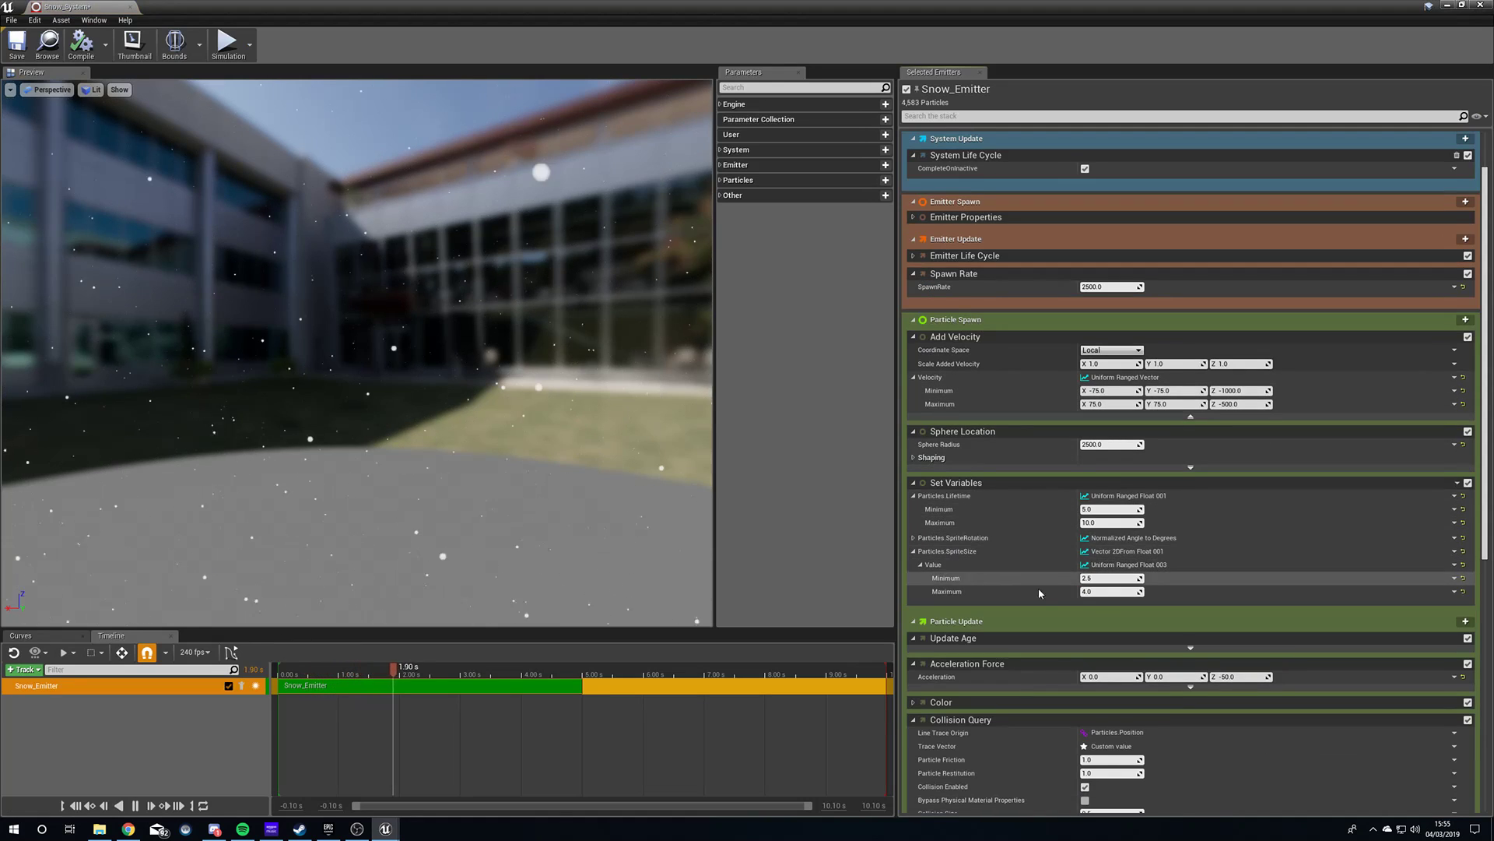
pyautogui.scroll(-2, 1010, 480)
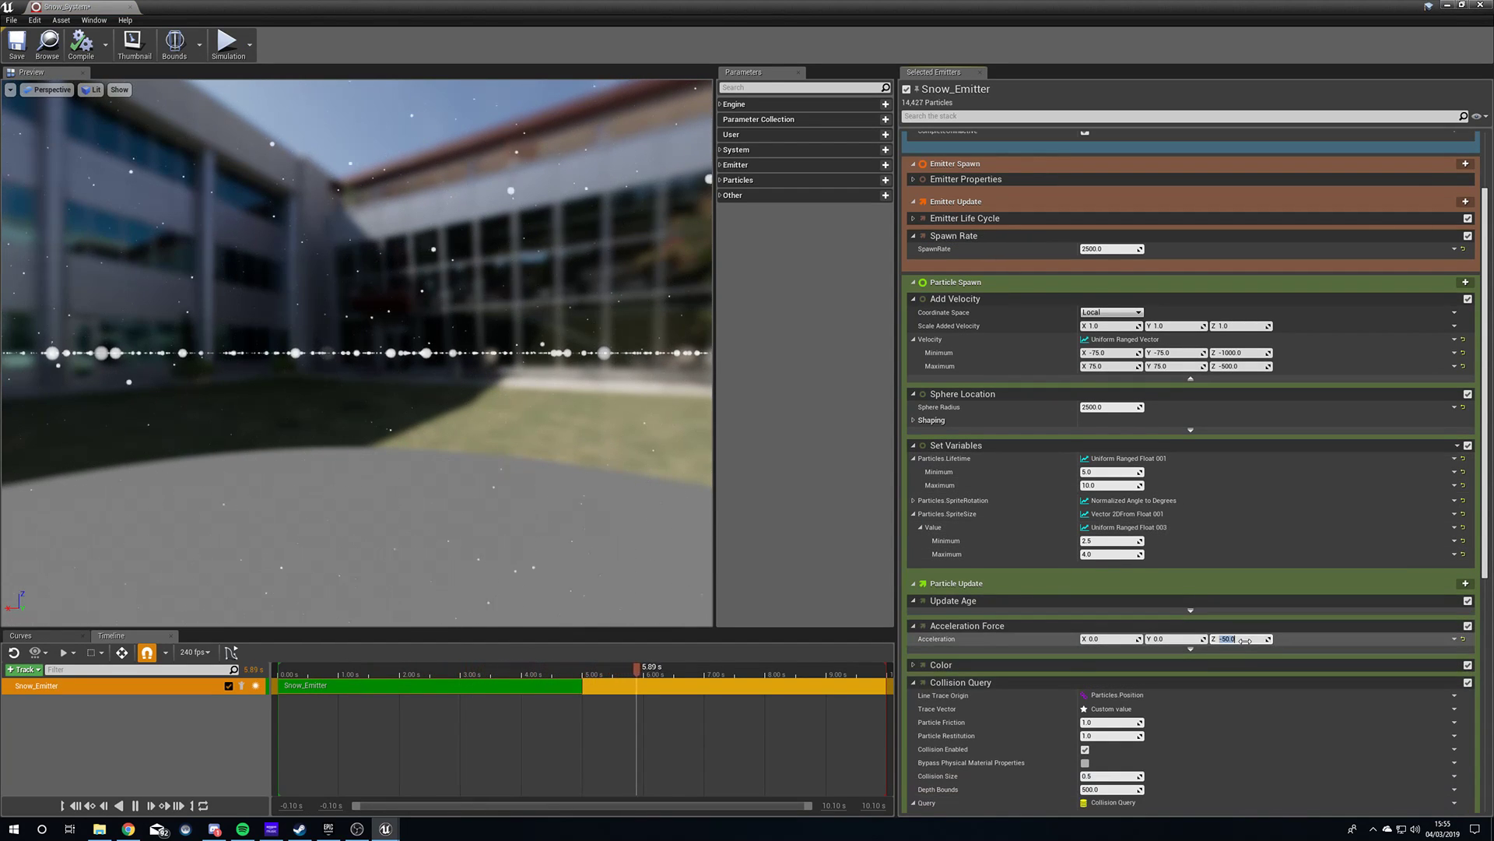
pyautogui.write('-290')
pyautogui.press('Return')
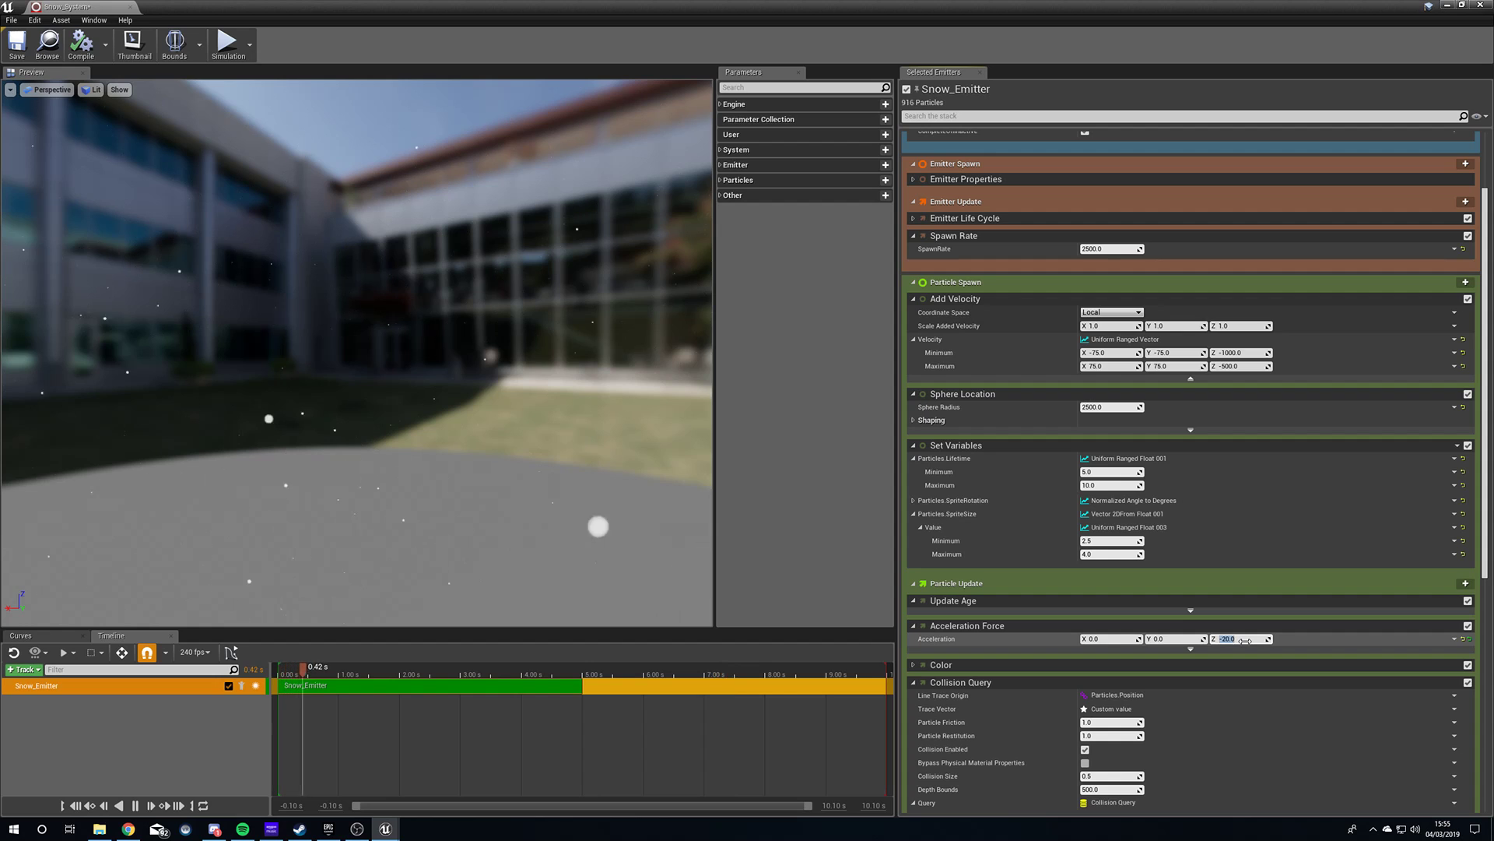
pyautogui.click(79, 52)
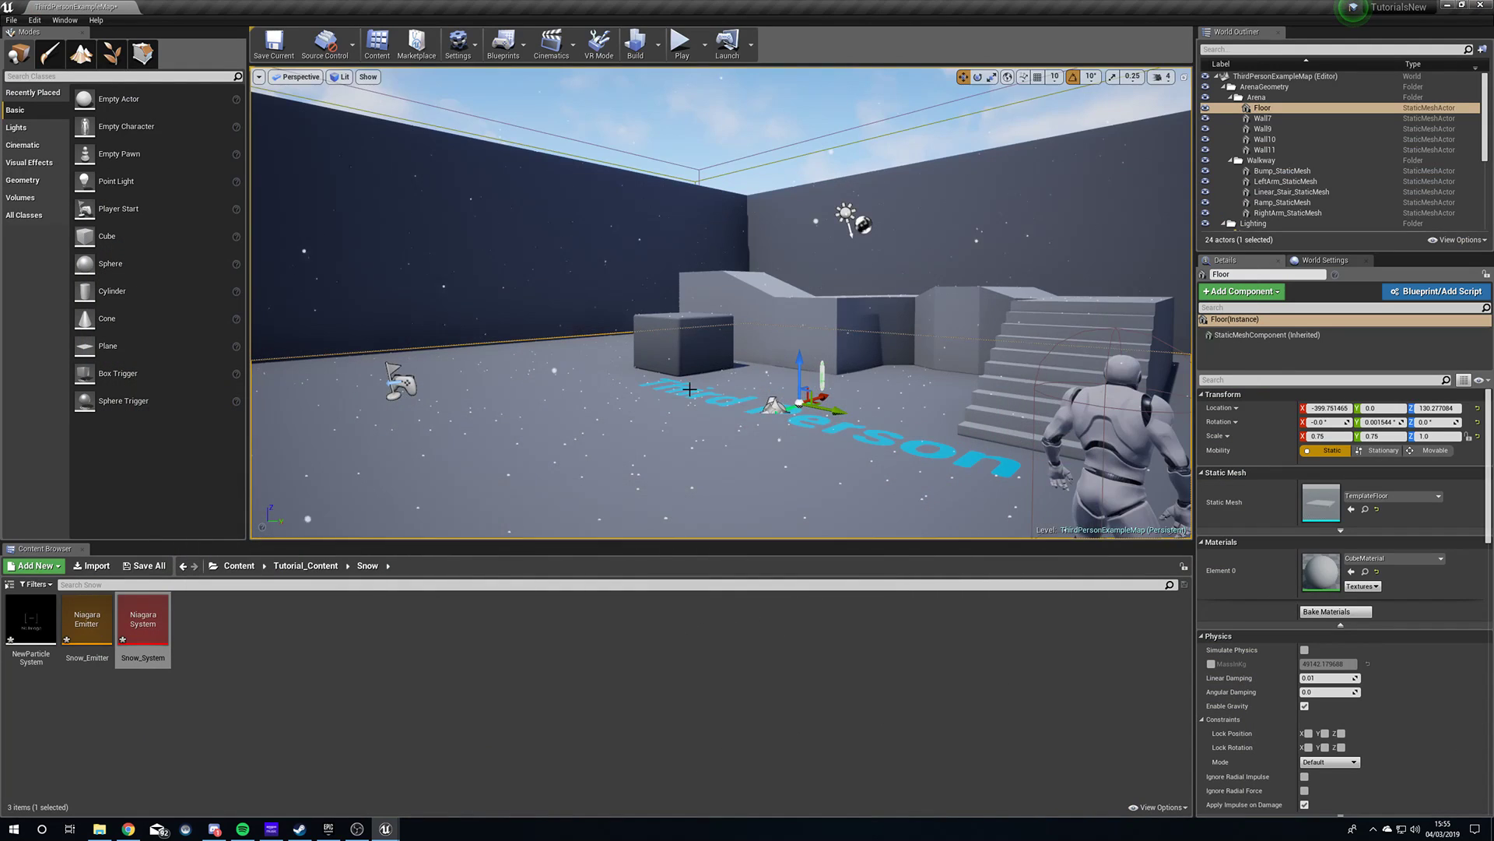
pyautogui.press('d')
pyautogui.moveTo(690, 389)
pyautogui.mouseDown(button='right')
pyautogui.moveTo(537, 389)
pyautogui.moveTo(413, 425)
pyautogui.moveTo(690, 390)
pyautogui.mouseUp(button='right')
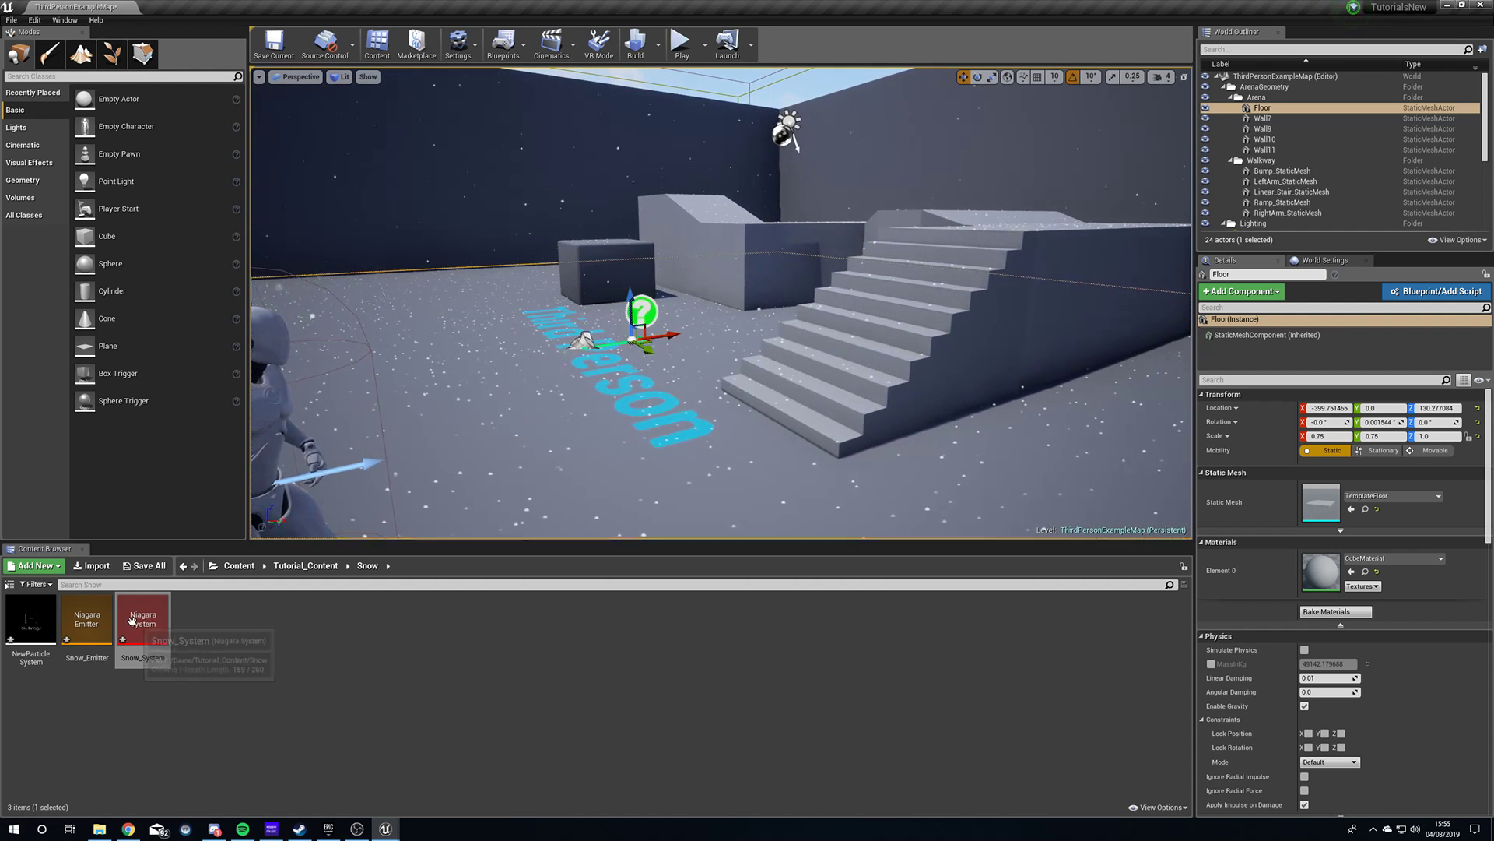
# Set Snow_System's Acceleration Force X and Y to 5, compile, and check the snow in the level.
pyautogui.doubleClick(132, 620)
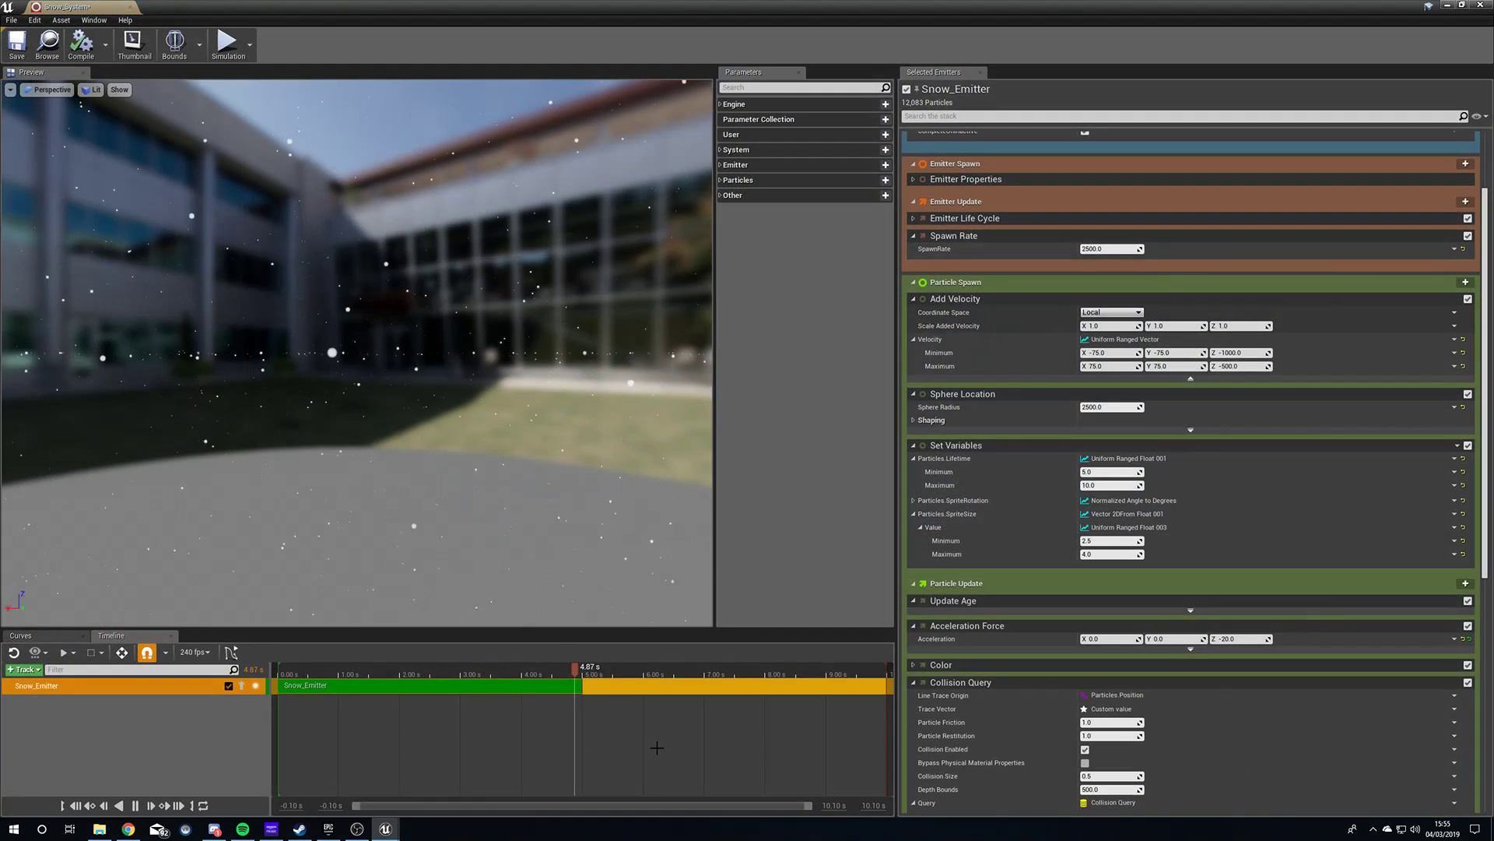
pyautogui.click(1108, 640)
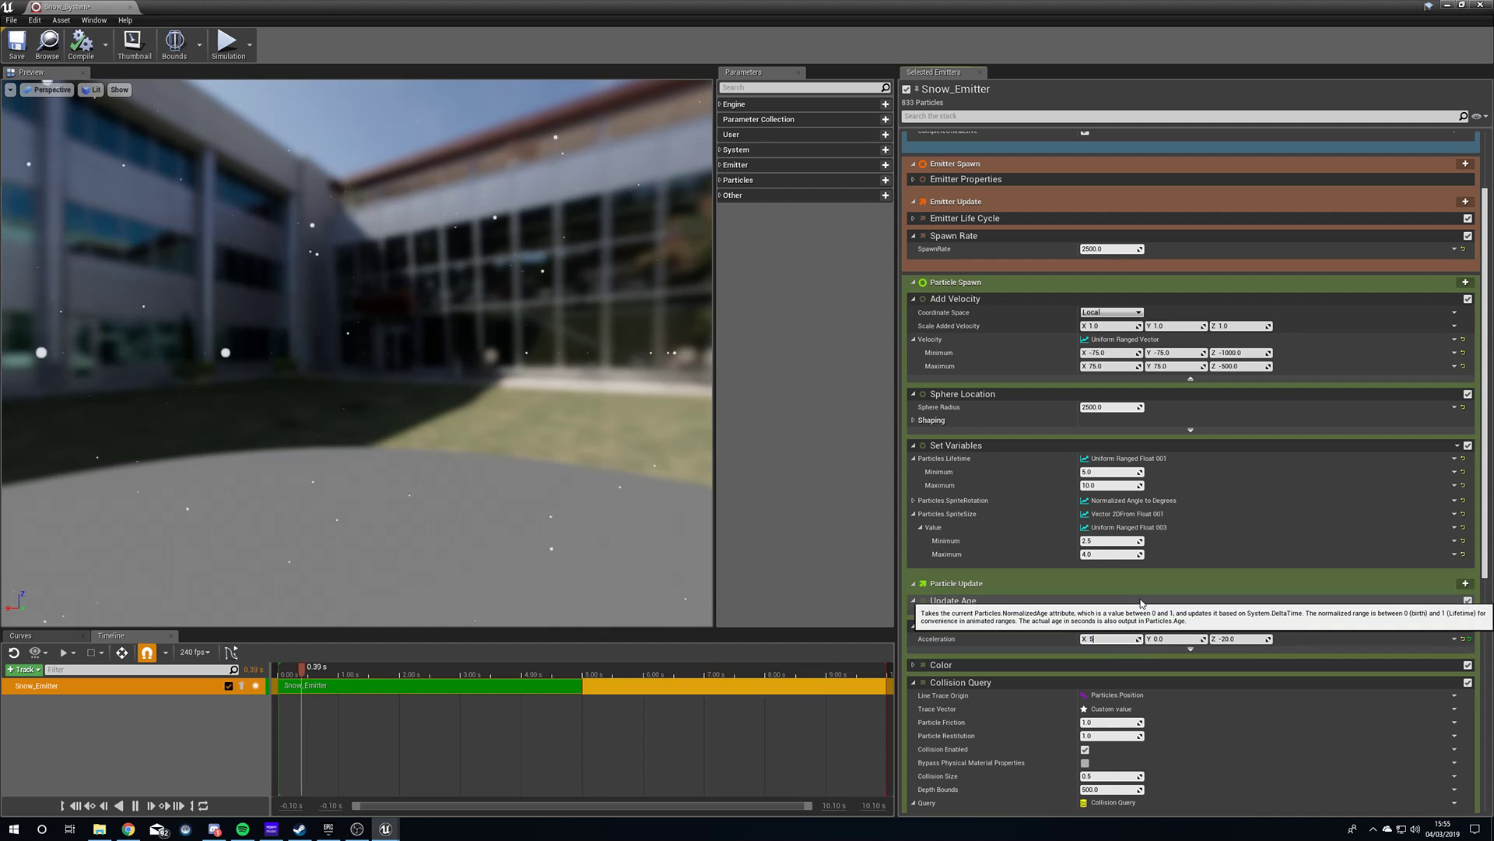
pyautogui.write('5')
pyautogui.press('Tab')
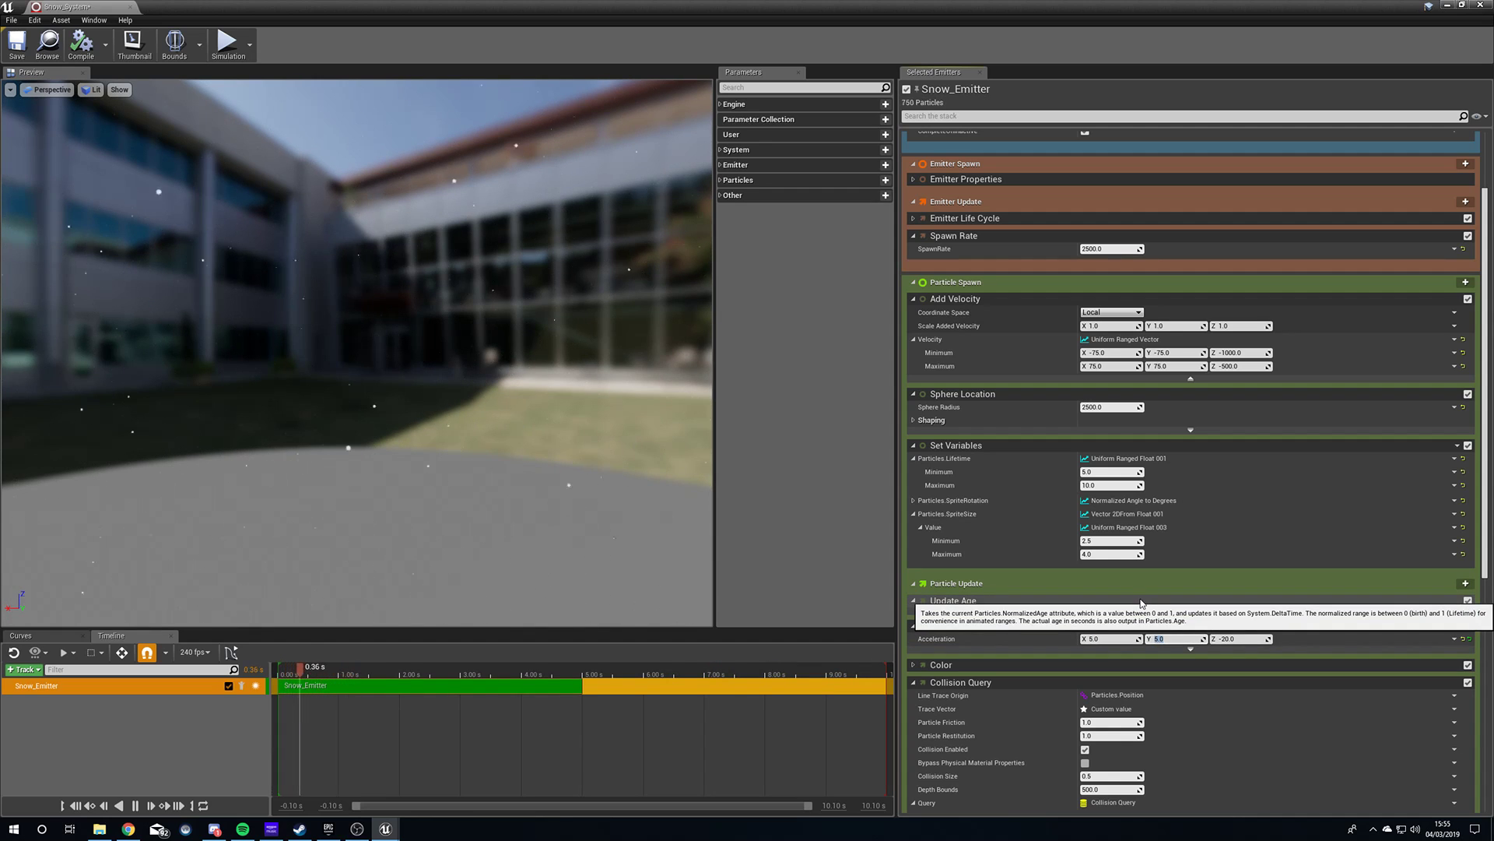
pyautogui.click(88, 55)
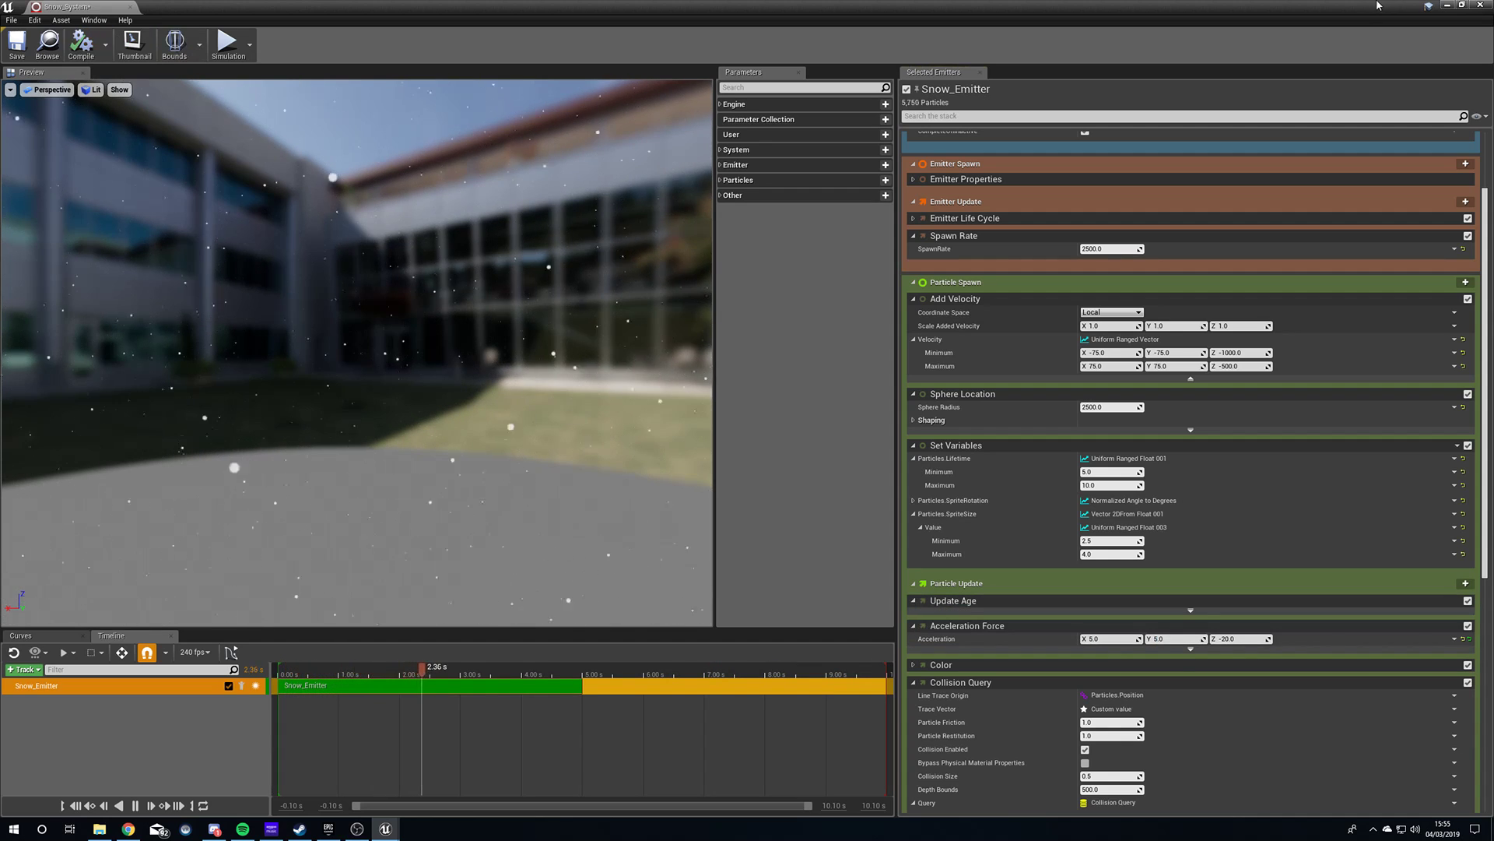
pyautogui.click(1460, 5)
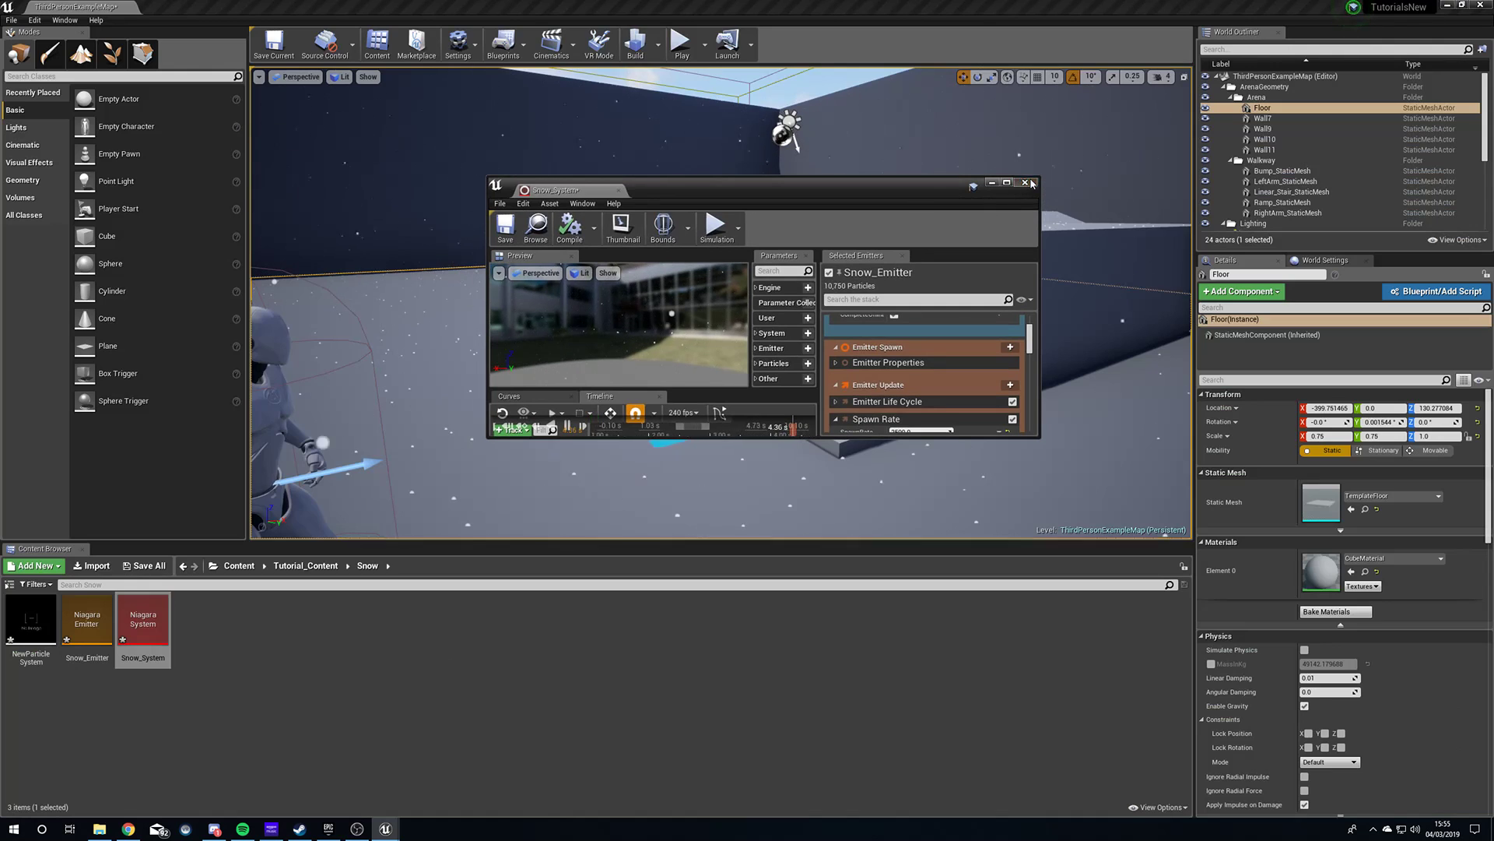
pyautogui.click(1025, 182)
pyautogui.moveTo(1004, 210); pyautogui.dragTo(1144, 216, button='right')
pyautogui.press('w')
pyautogui.moveTo(766, 268); pyautogui.dragTo(720, 260, button='right')
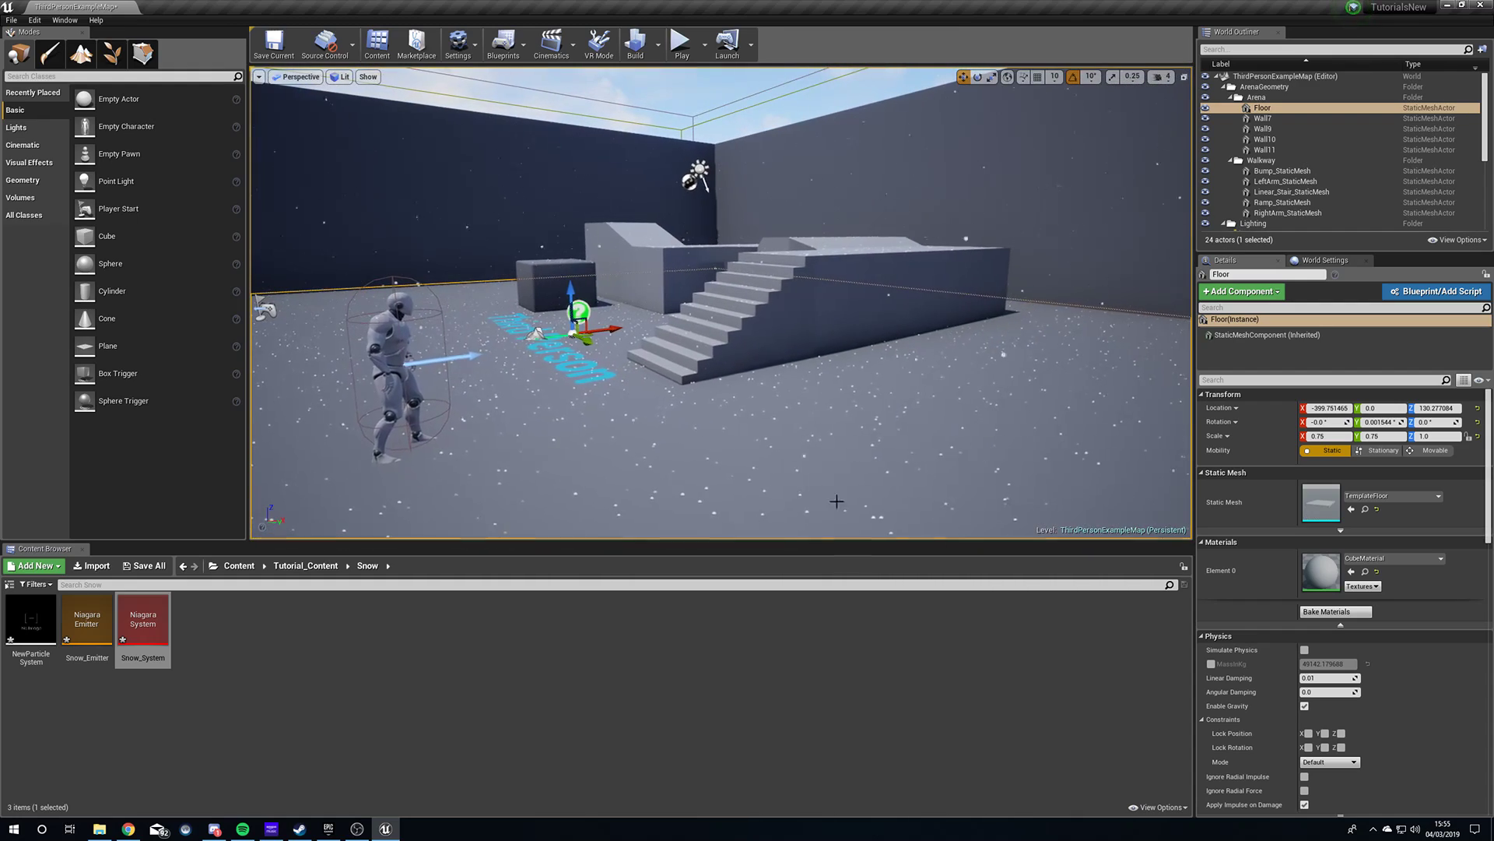
# Set the Add Velocity maximum in Snow_System to 0 on X, Y and Z, check the preview, and close the editor.
pyautogui.doubleClick(142, 619)
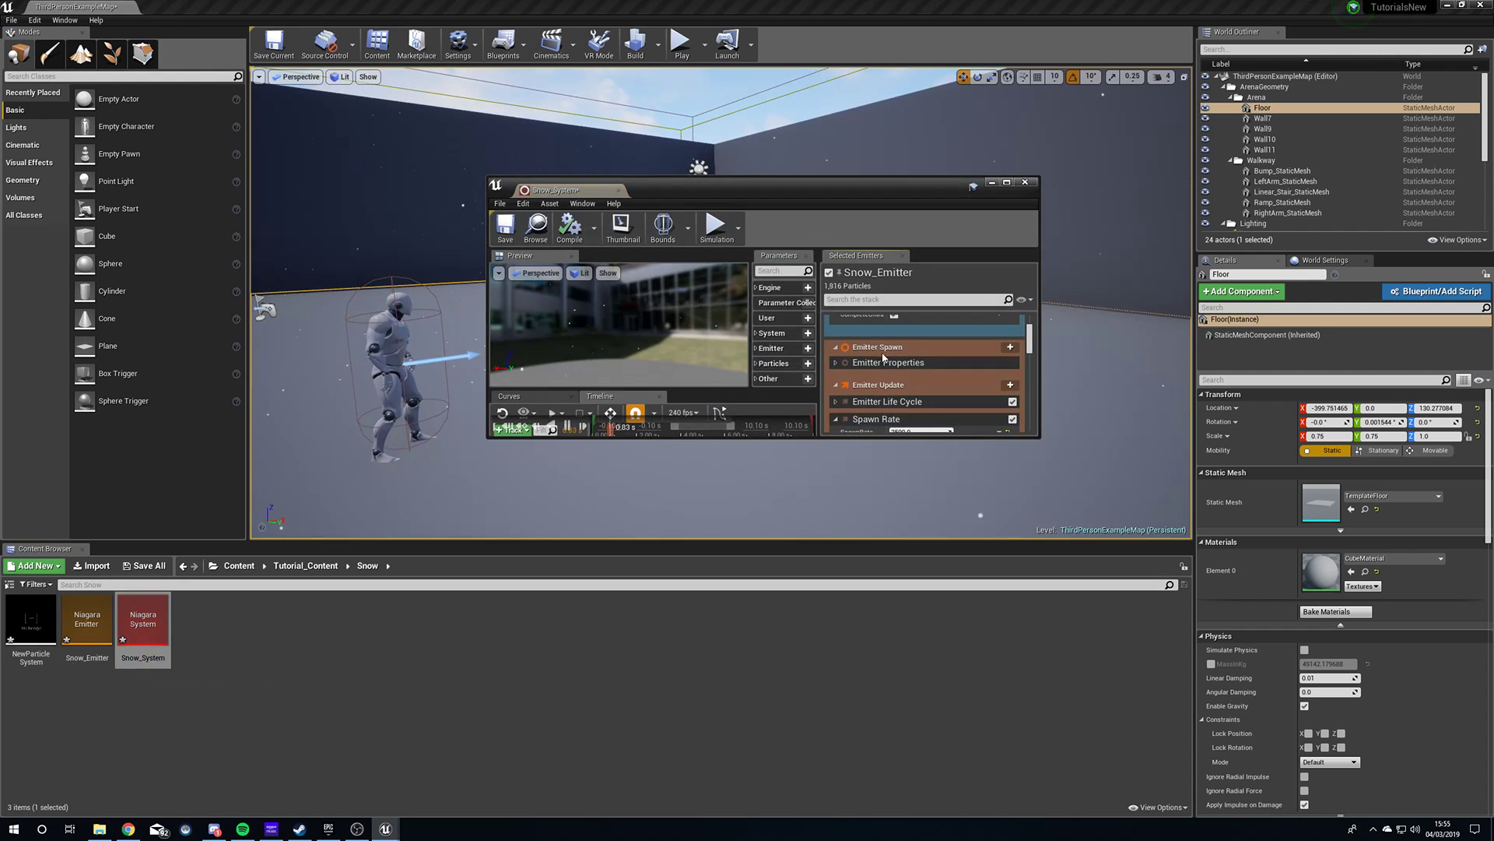
pyautogui.doubleClick(903, 190)
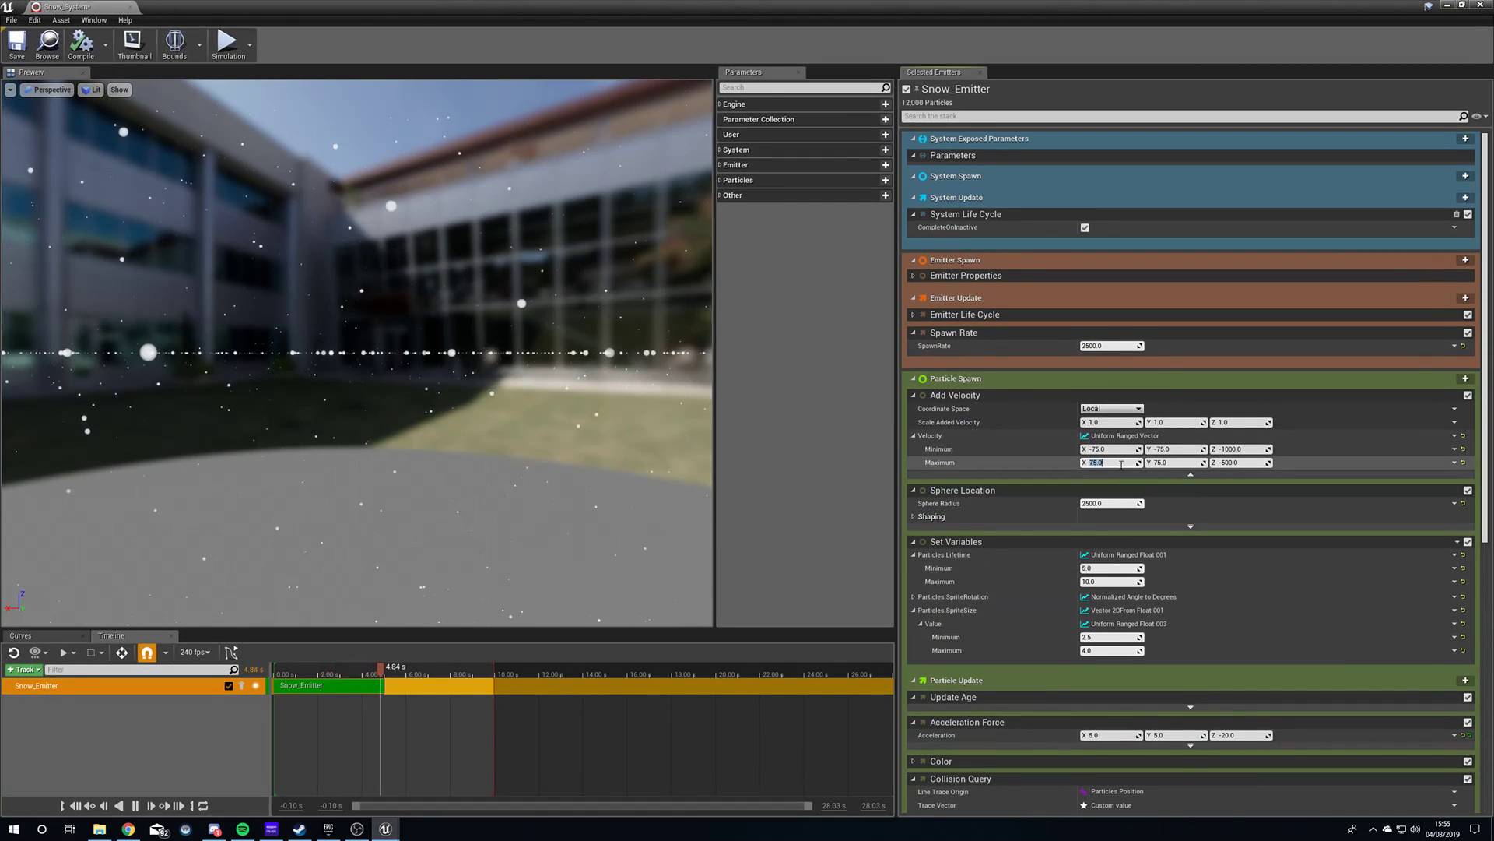
pyautogui.write('0')
pyautogui.press('Tab')
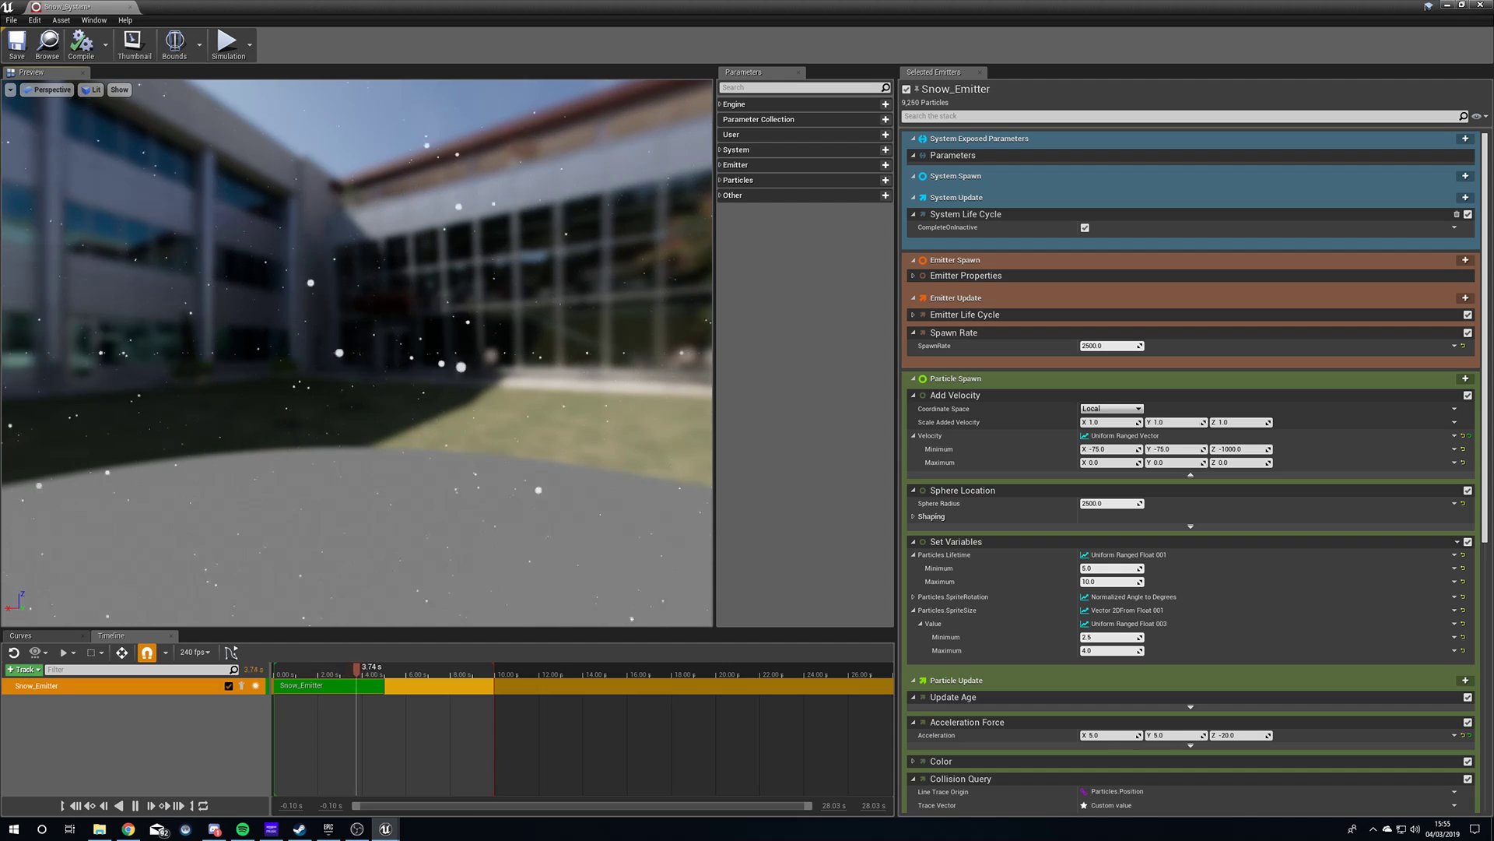
pyautogui.moveTo(502, 312); pyautogui.dragTo(604, 341, button='right')
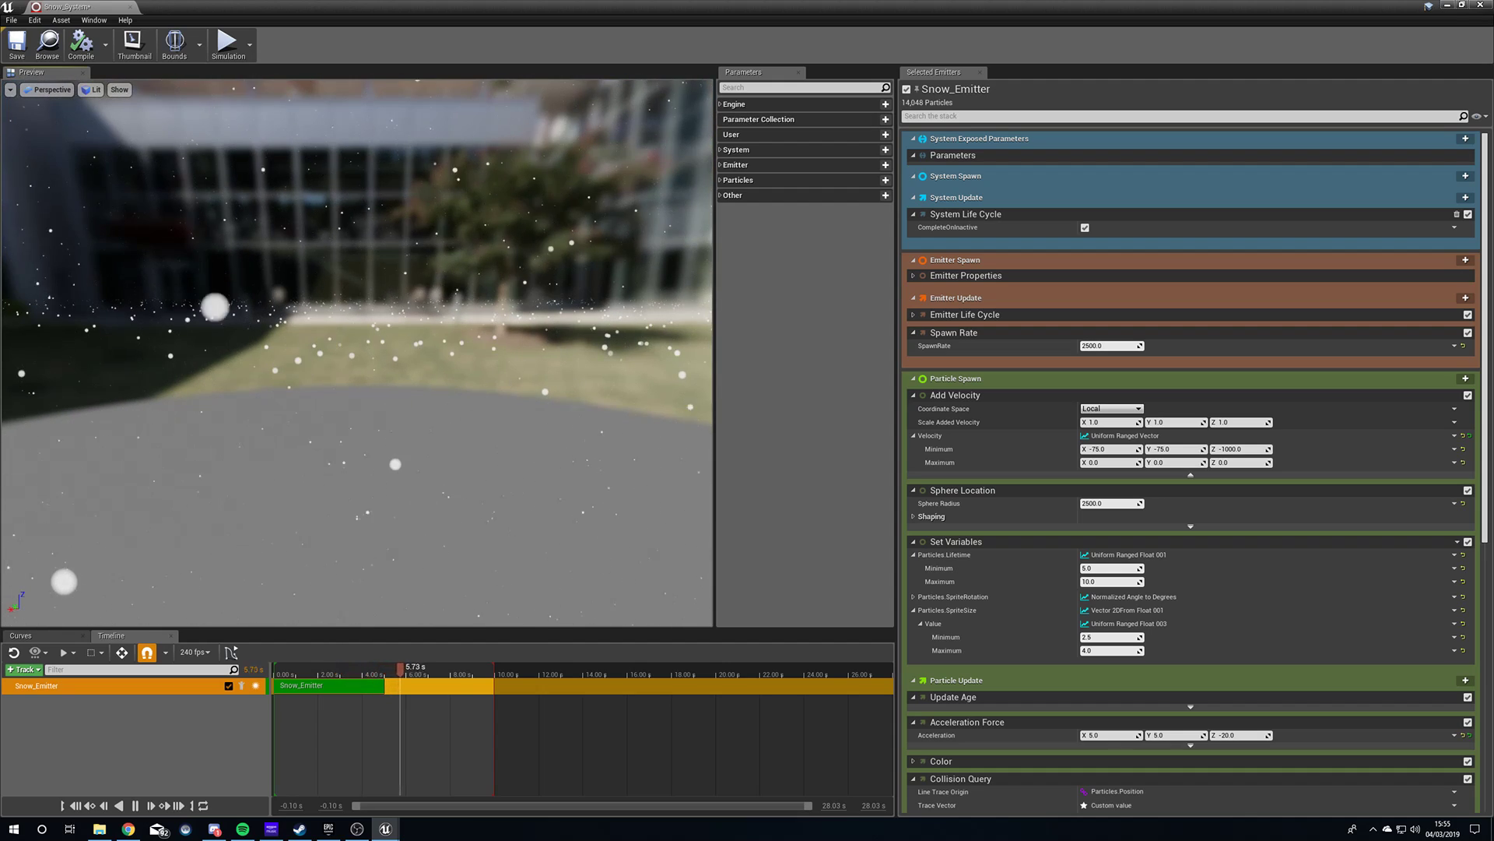
pyautogui.click(1479, 8)
# Inspect the falling snow around the stairs and character in the level, and postpone the pending autosave.
pyautogui.moveTo(480, 435); pyautogui.dragTo(587, 433, button='right')
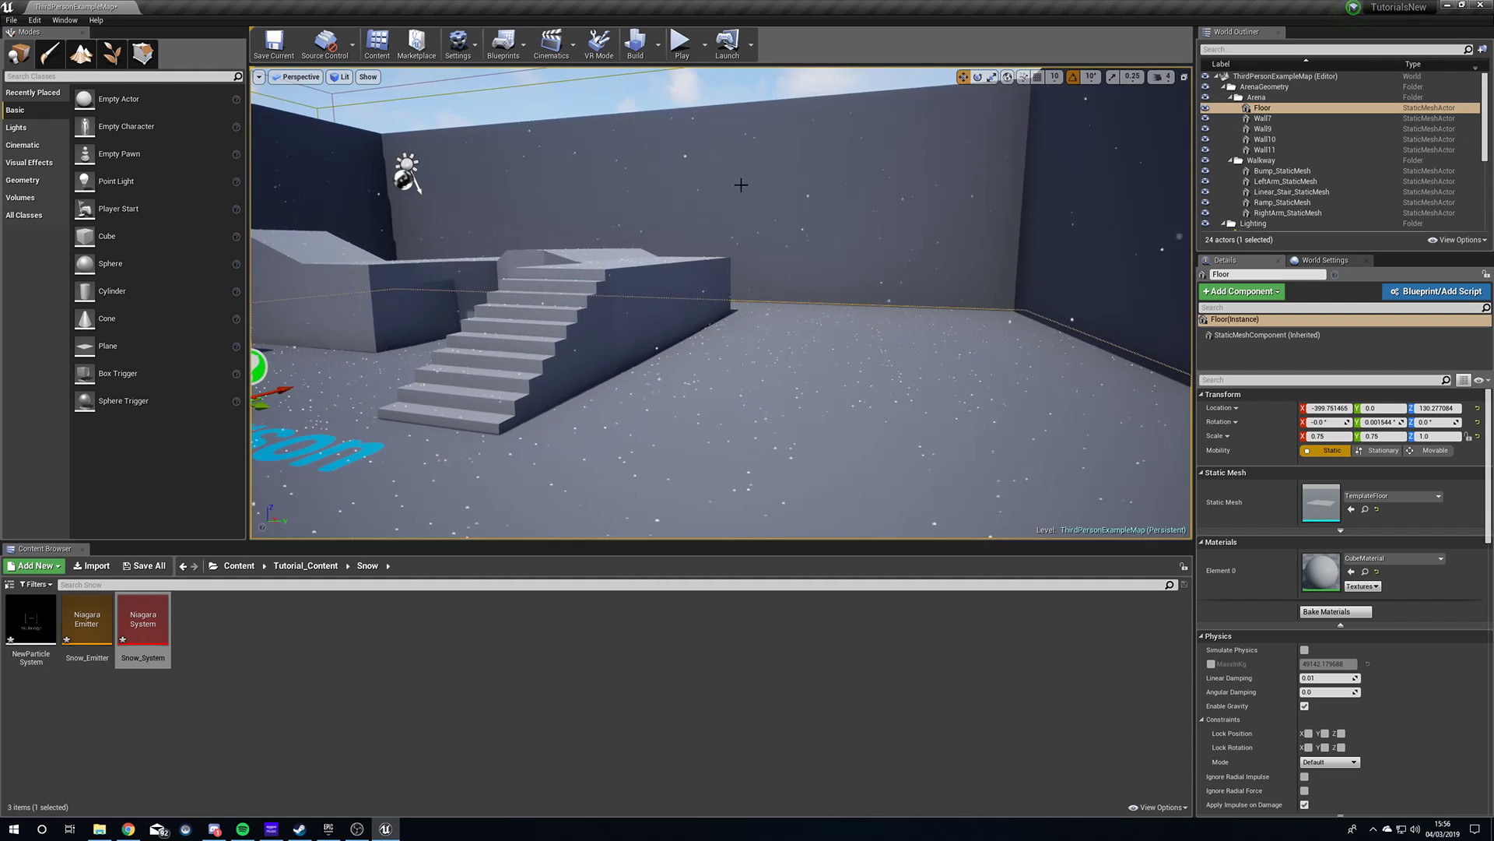
pyautogui.moveTo(854, 443); pyautogui.dragTo(693, 443, button='right')
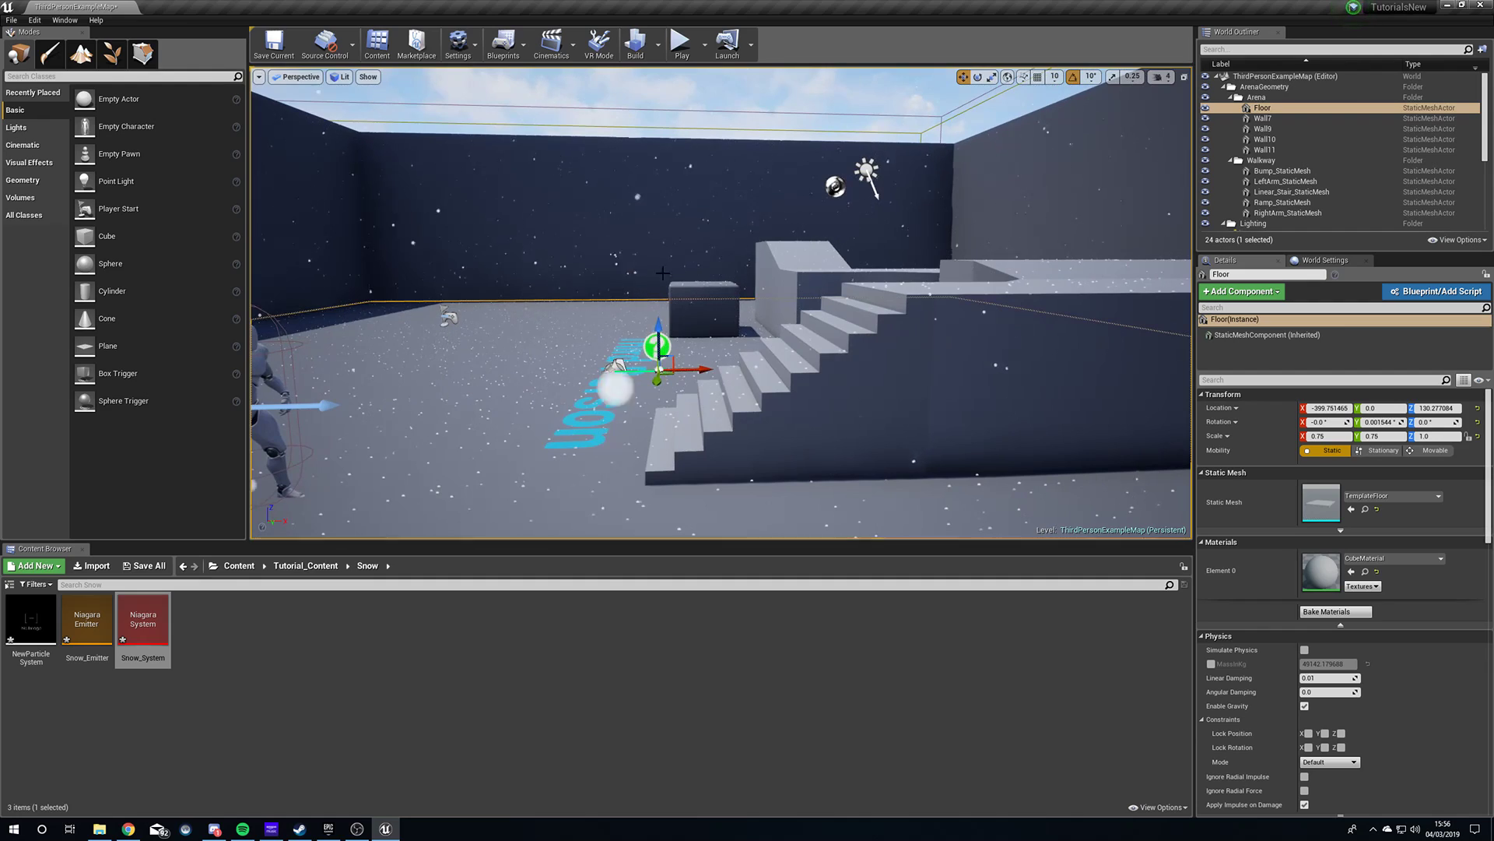
pyautogui.moveTo(662, 273); pyautogui.dragTo(720, 269, button='right')
pyautogui.moveTo(908, 487); pyautogui.dragTo(912, 544, button='right')
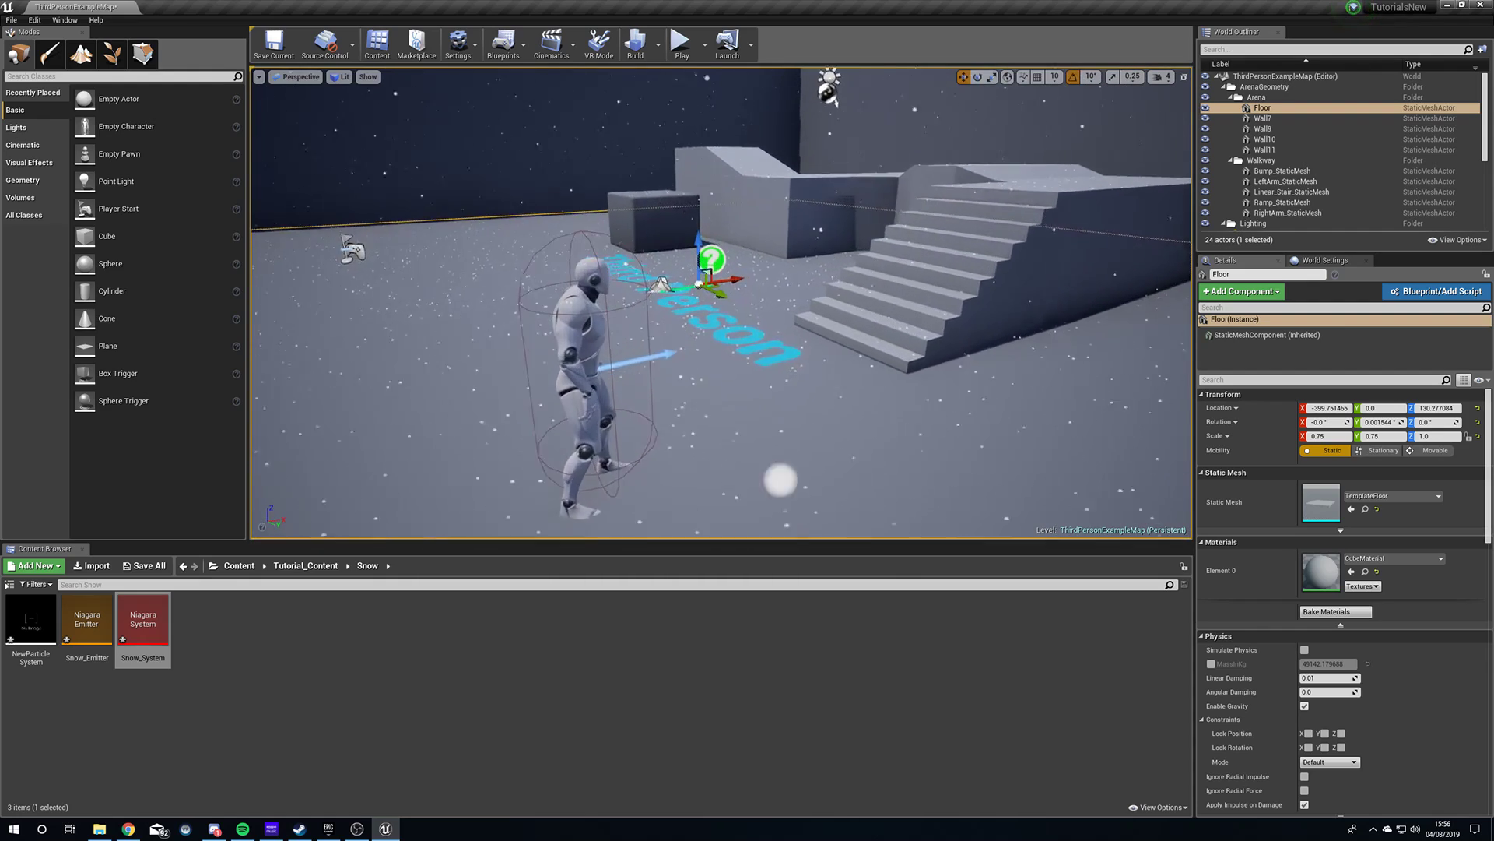
pyautogui.moveTo(663, 272); pyautogui.dragTo(662, 273, button='right')
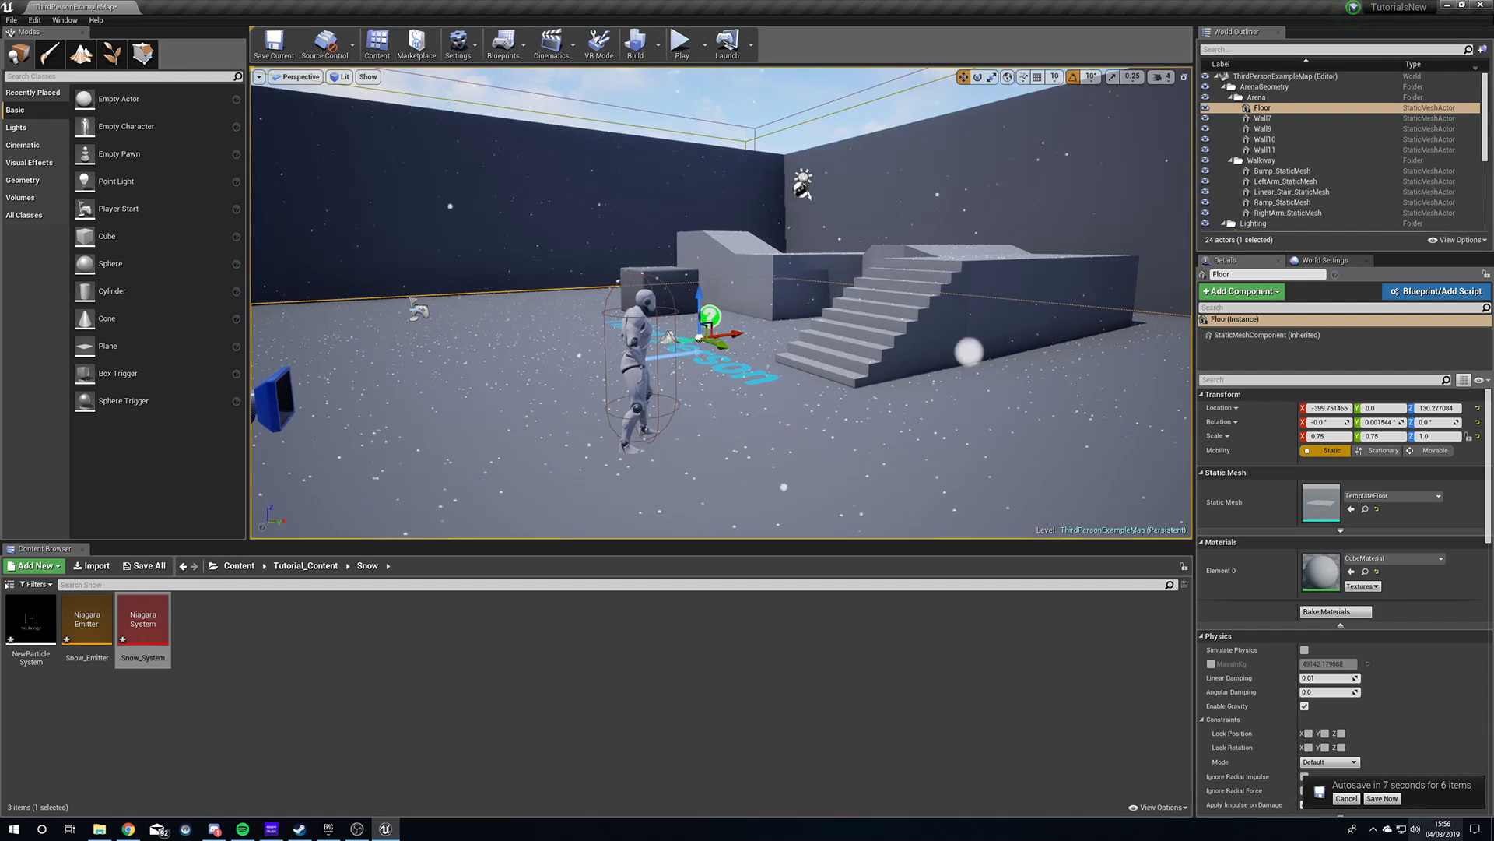
pyautogui.click(1345, 797)
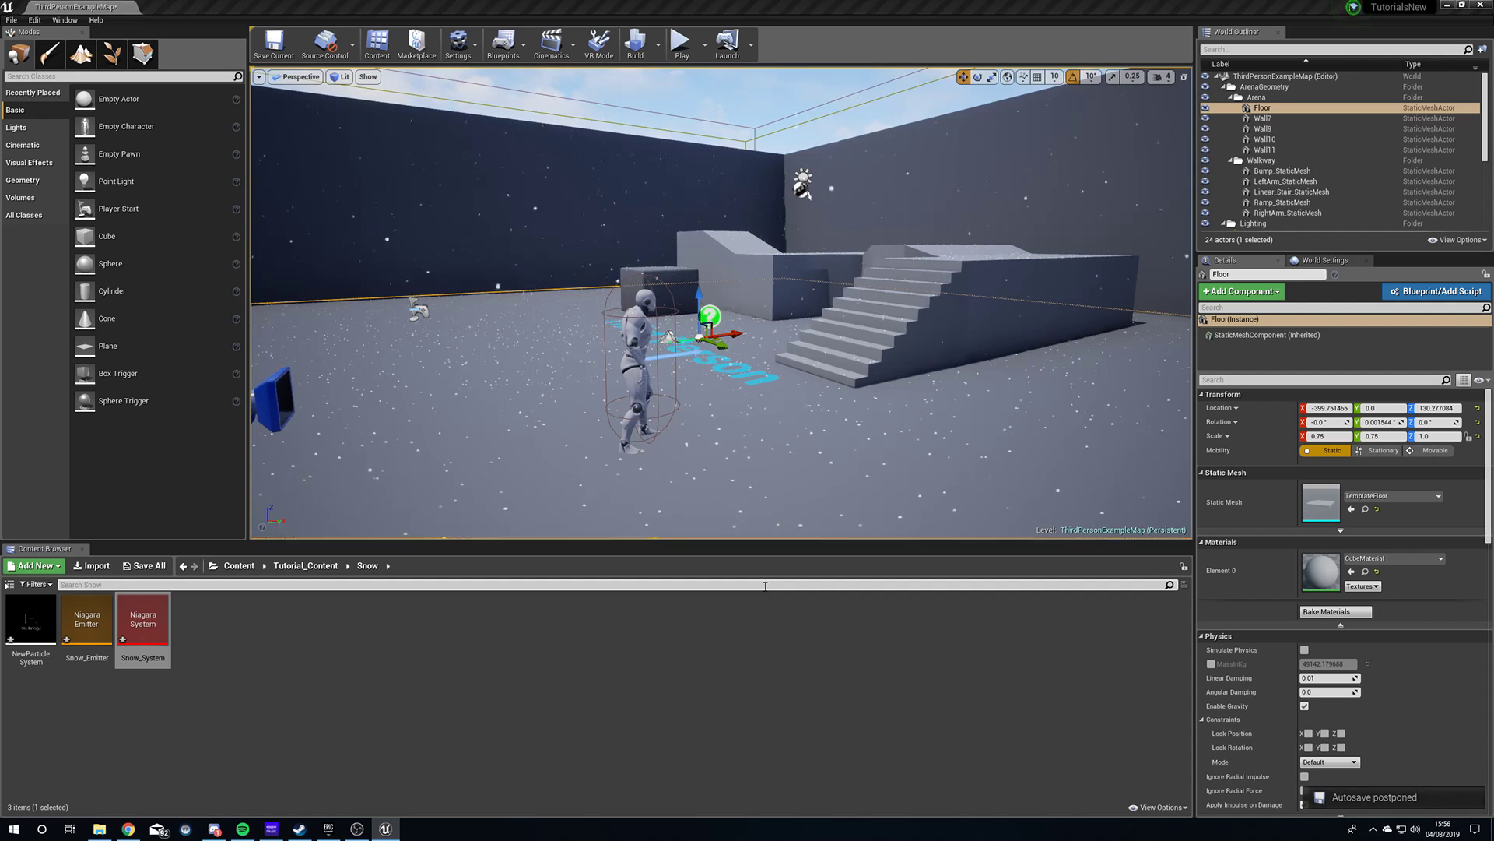